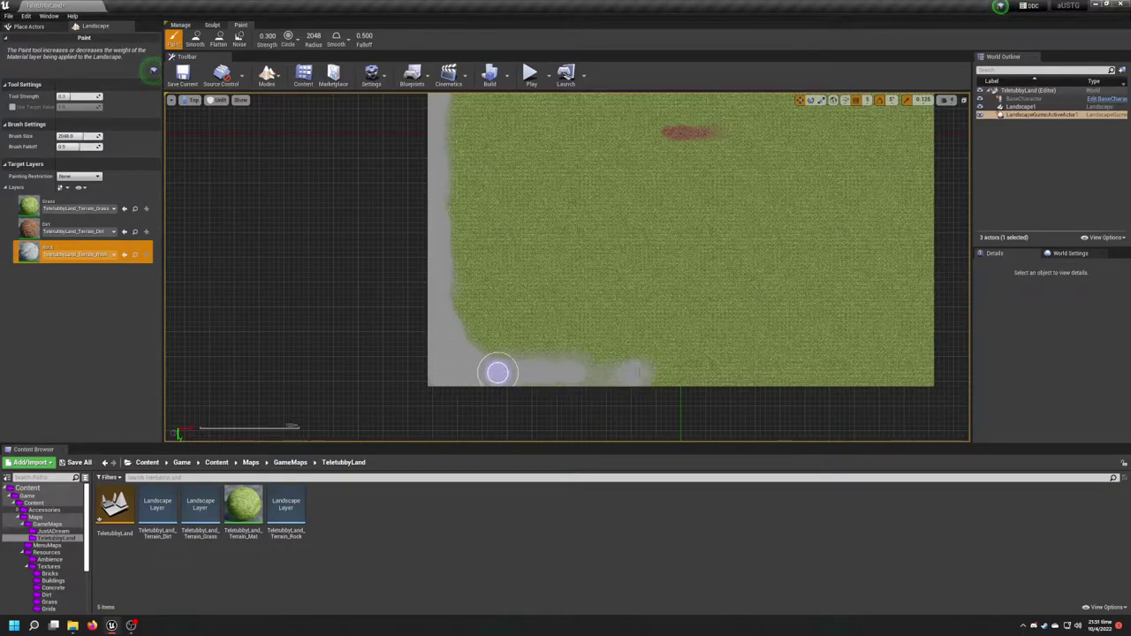
Set the paint tool strength to 1.0 and continue the rock border along the landscape's lower edge.
right_drag(688, 367, 458, 364)
drag(459, 364, 448, 372)
drag(70, 97, 103, 97)
drag(359, 373, 490, 375)
Extend the lower rock border with a brush falloff of 1.0, and reset the falloff to 0.5.
drag(77, 146, 106, 145)
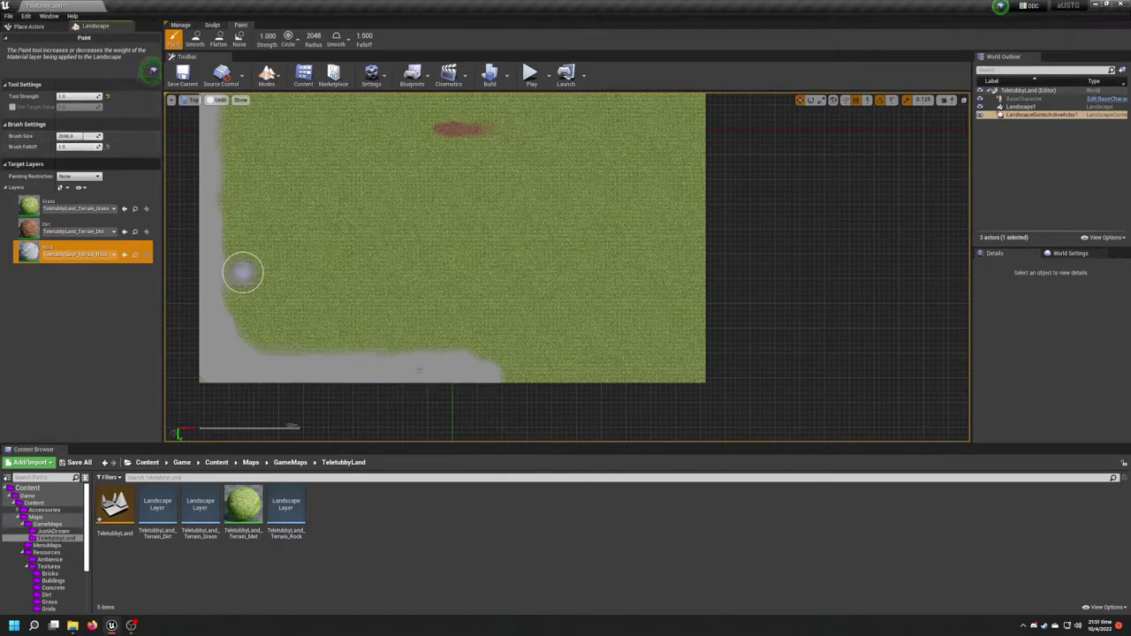
drag(466, 386, 546, 374)
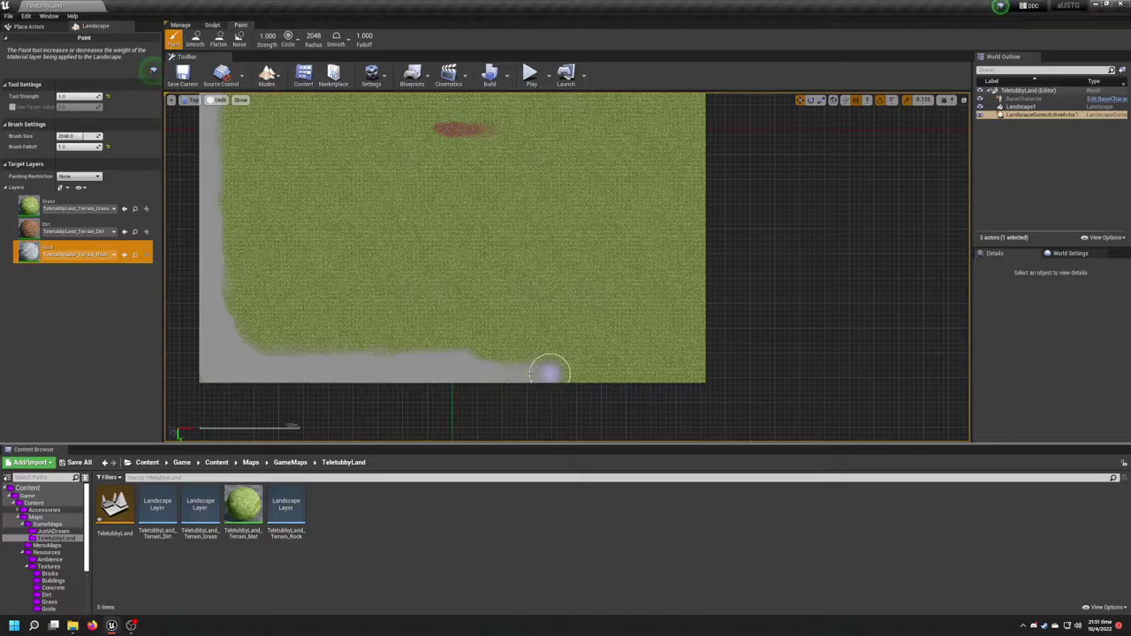
click(107, 147)
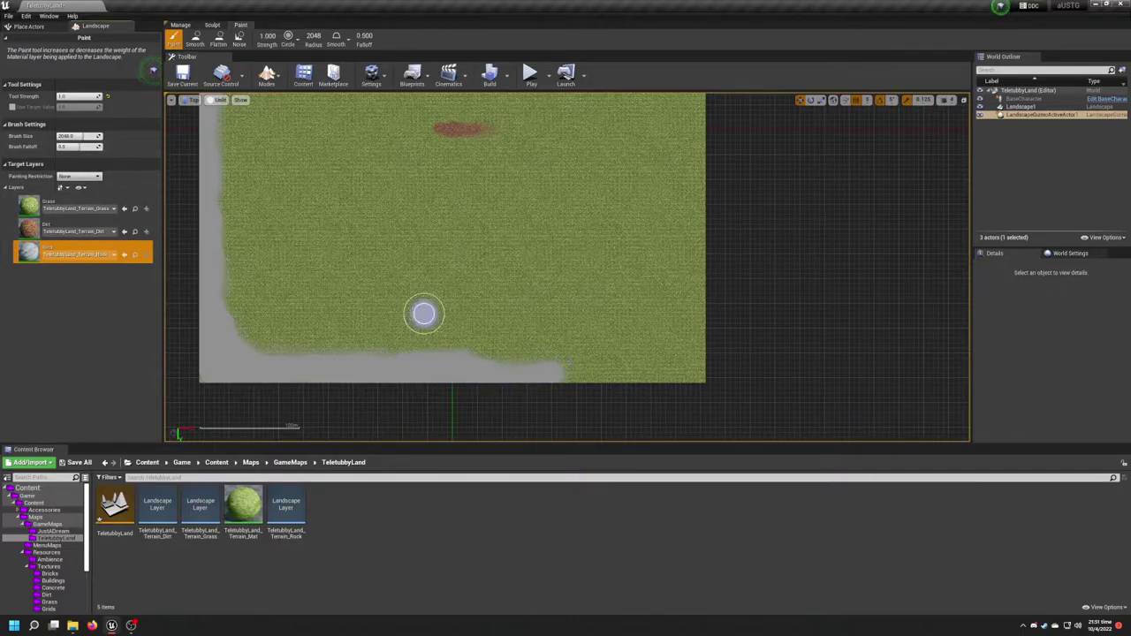
Paint rock along the rest of the landscape's lower edge and up its right edge.
mouse_move(451, 370)
mouse_down()
mouse_move(690, 371)
mouse_move(699, 287)
mouse_move(699, 328)
mouse_move(677, 361)
mouse_move(704, 321)
mouse_move(661, 360)
mouse_up()
right_drag(700, 284, 695, 407)
drag(691, 397, 677, 136)
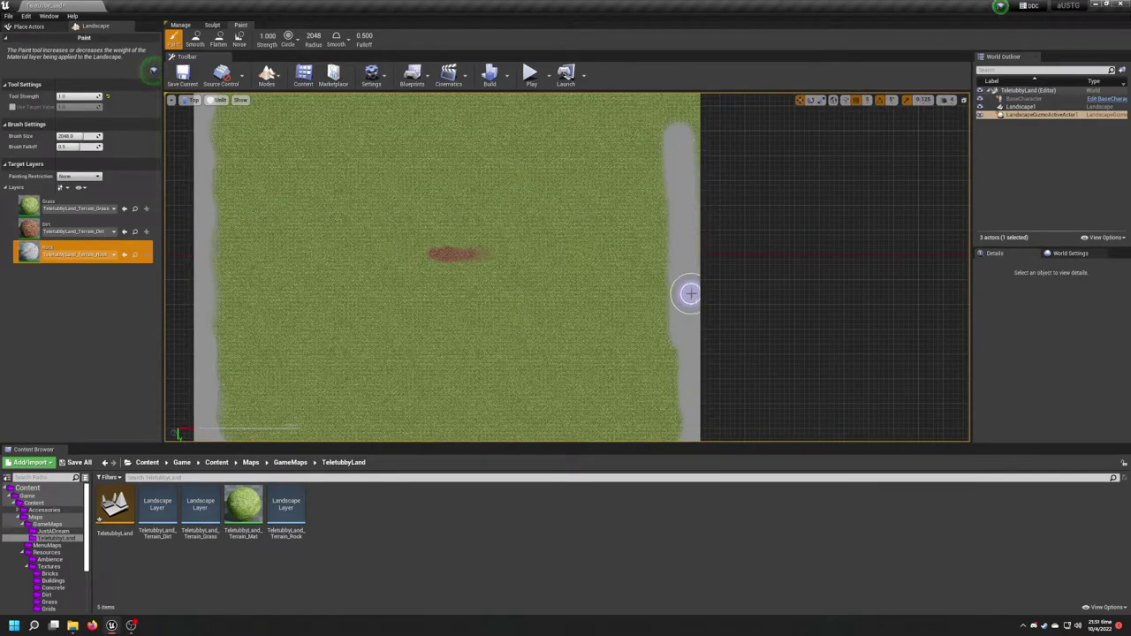
Continue the rock border up the right edge and fill the landscape's upper-right corner diagonally with rock.
right_drag(681, 354, 699, 424)
right_drag(677, 266, 681, 301)
scroll(679, 329, down, 2)
drag(693, 268, 692, 138)
mouse_move(692, 180)
mouse_down()
mouse_move(681, 194)
mouse_move(661, 126)
mouse_move(681, 169)
mouse_move(636, 143)
mouse_move(662, 144)
mouse_up()
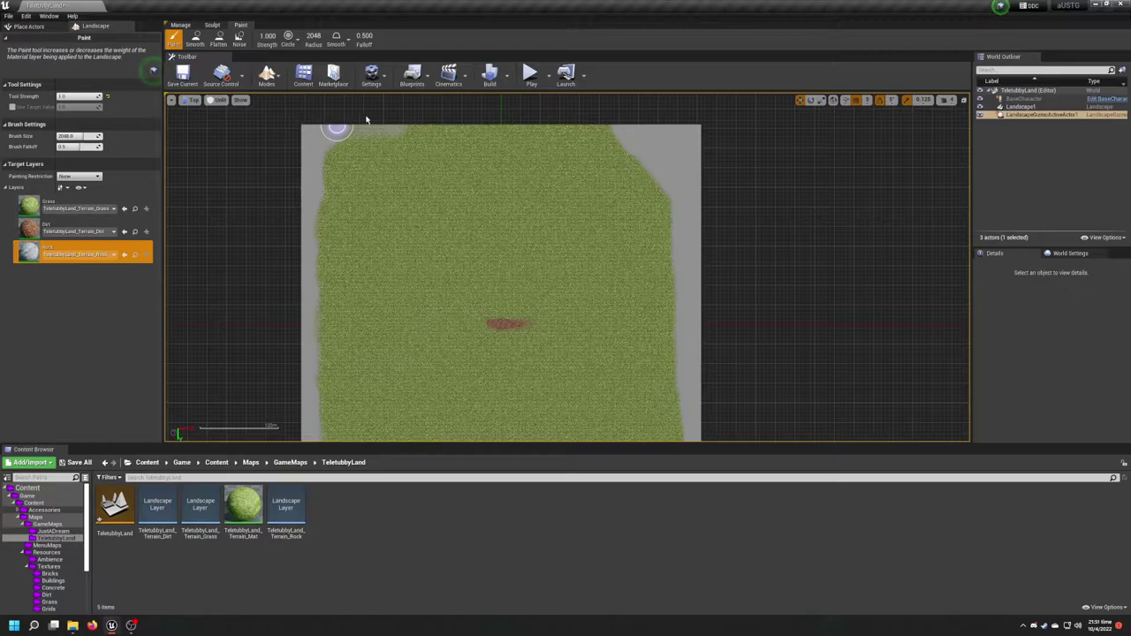
Widen the rock at the landscape's upper-left and upper-right corners so the grass area is rounded off.
mouse_move(370, 130)
mouse_down()
mouse_move(311, 187)
mouse_move(361, 134)
mouse_up()
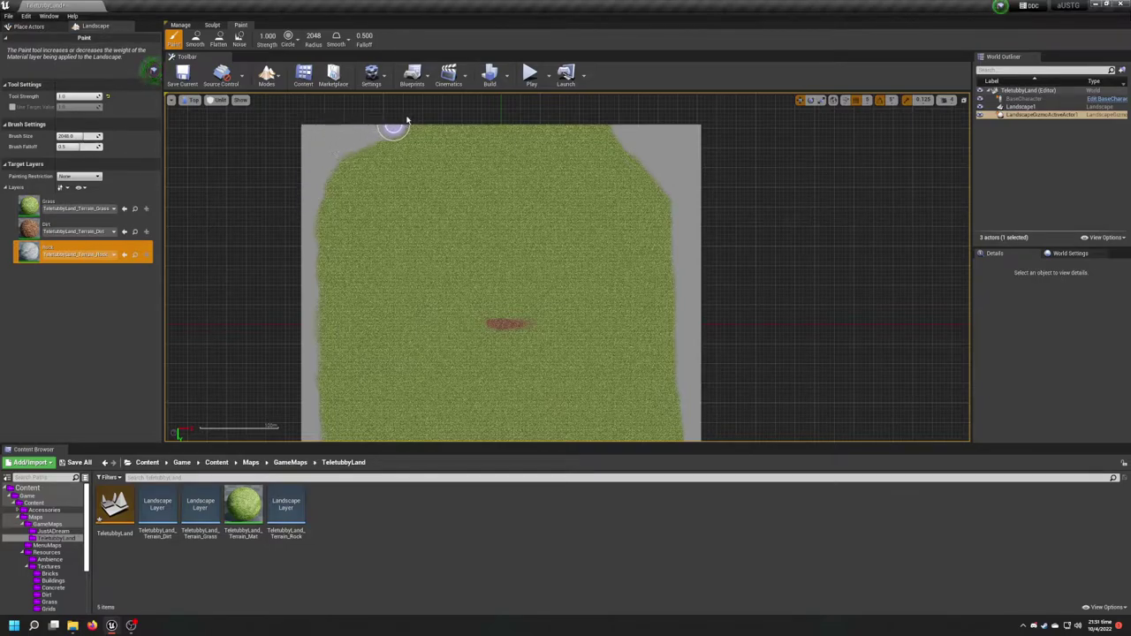
scroll(407, 146, up, 3)
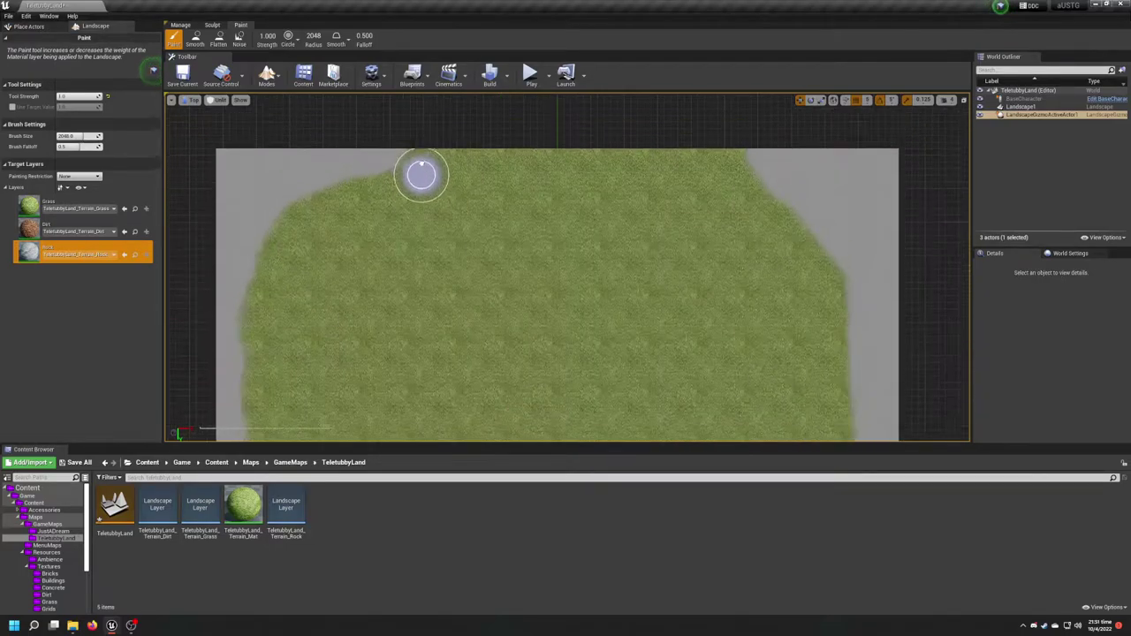
mouse_move(744, 216)
mouse_down()
mouse_move(714, 195)
mouse_move(763, 268)
mouse_up()
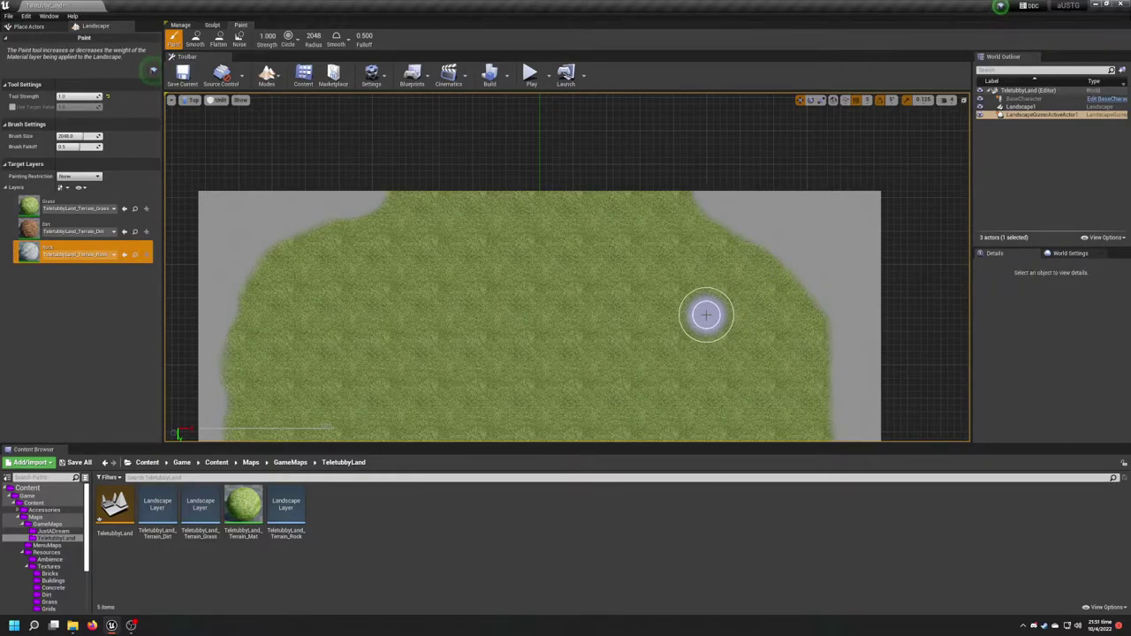
Paint a large round patch with the Dirt layer against the right-hand rock border, level with the landscape's centre.
scroll(648, 217, down, 3)
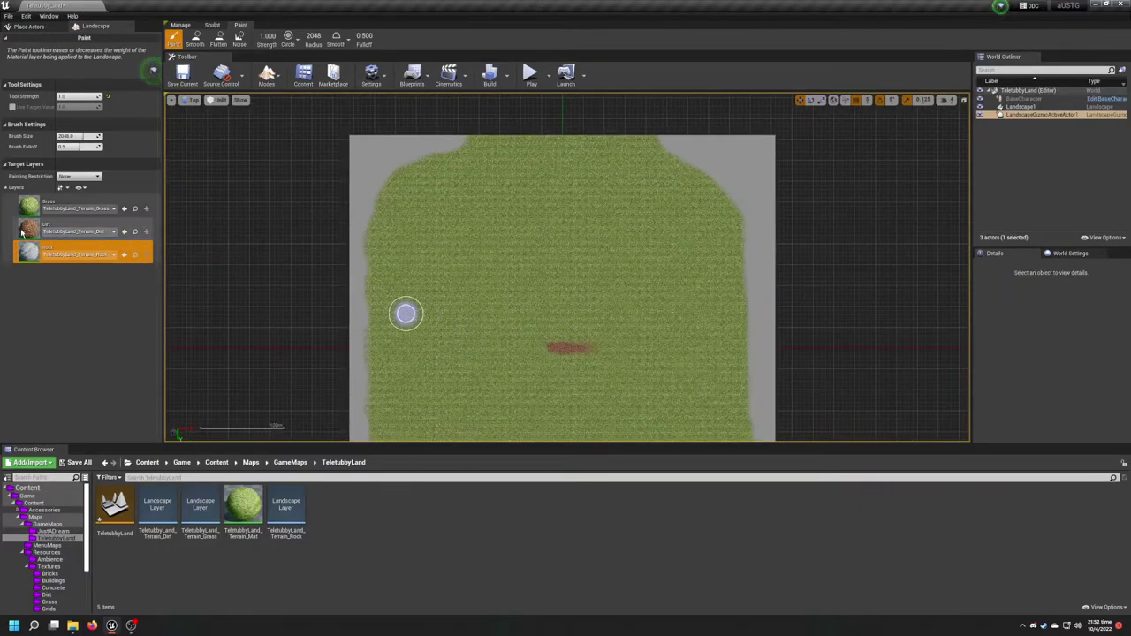
click(91, 224)
right_drag(598, 371, 584, 218)
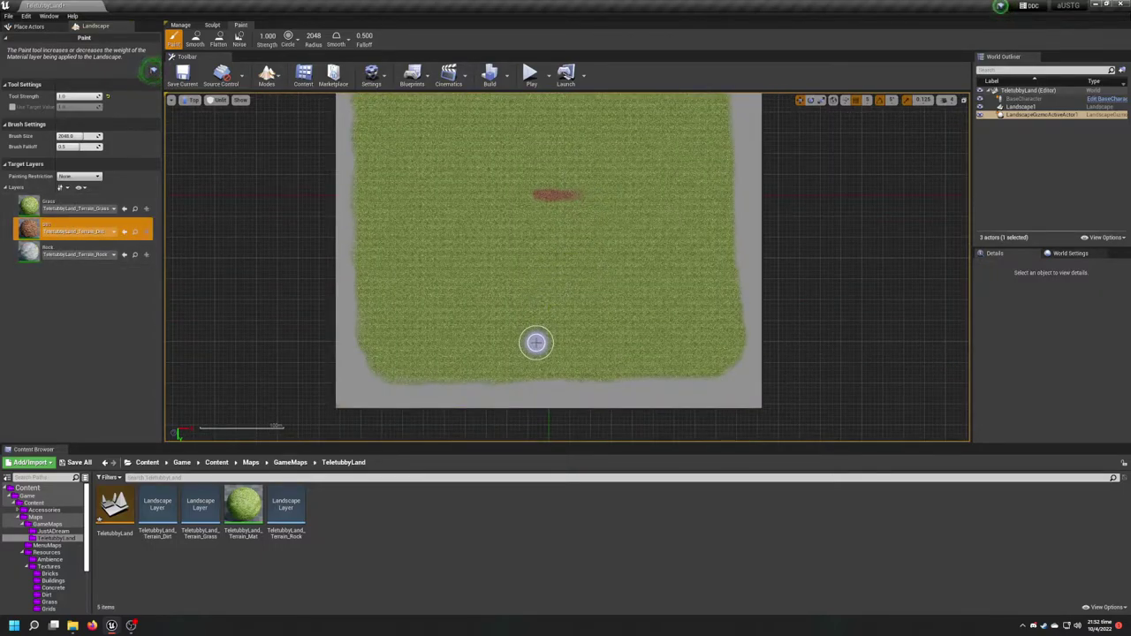
scroll(738, 213, up, 2)
scroll(675, 222, up, 4)
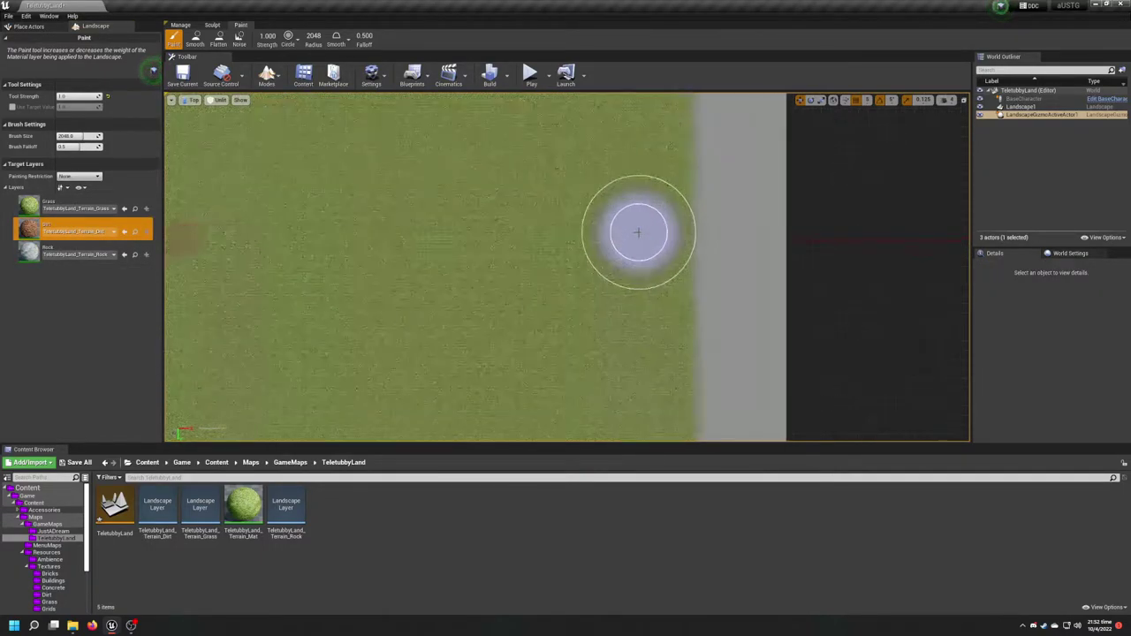
mouse_move(638, 231)
mouse_down()
mouse_move(637, 245)
mouse_move(621, 239)
mouse_move(638, 251)
mouse_move(652, 222)
mouse_move(645, 283)
mouse_up()
click(76, 254)
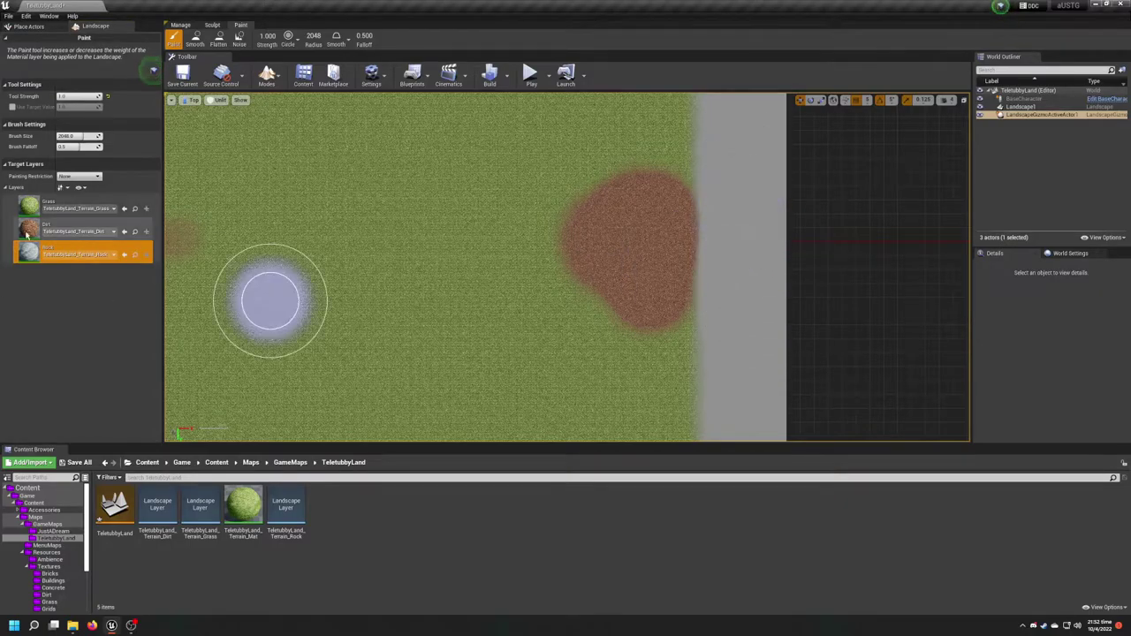
click(75, 230)
mouse_move(616, 288)
mouse_down()
mouse_move(613, 217)
mouse_move(598, 231)
mouse_up()
Leave landscape editing and move the BaseCharacter along the X axis to just inside the right-hand rock border.
right_drag(579, 250, 783, 271)
key(shift+1)
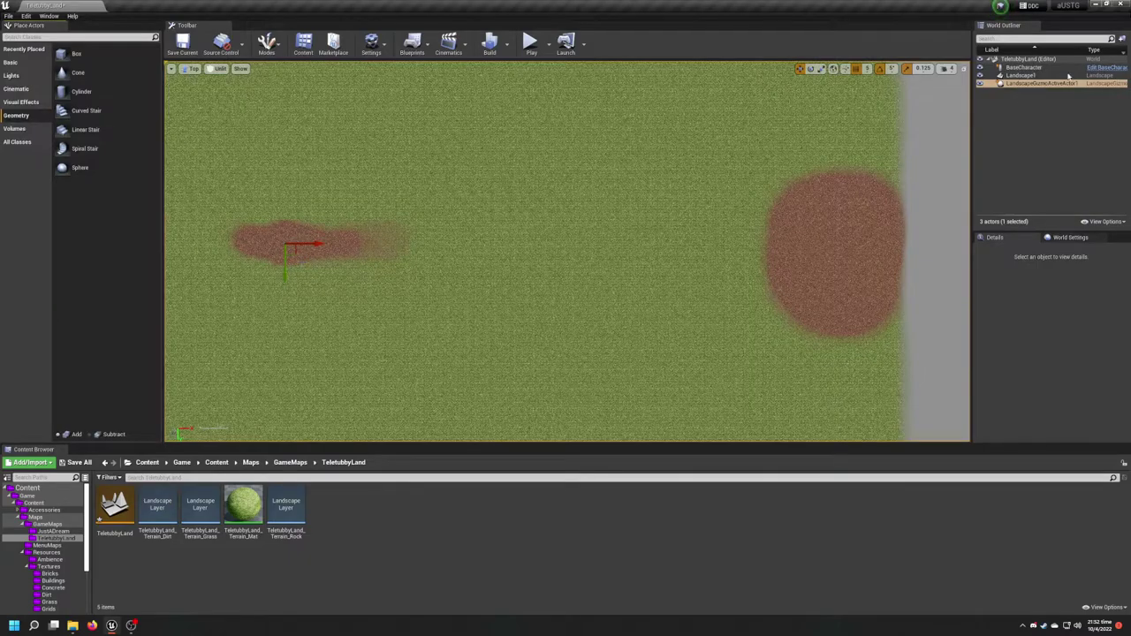
click(1026, 68)
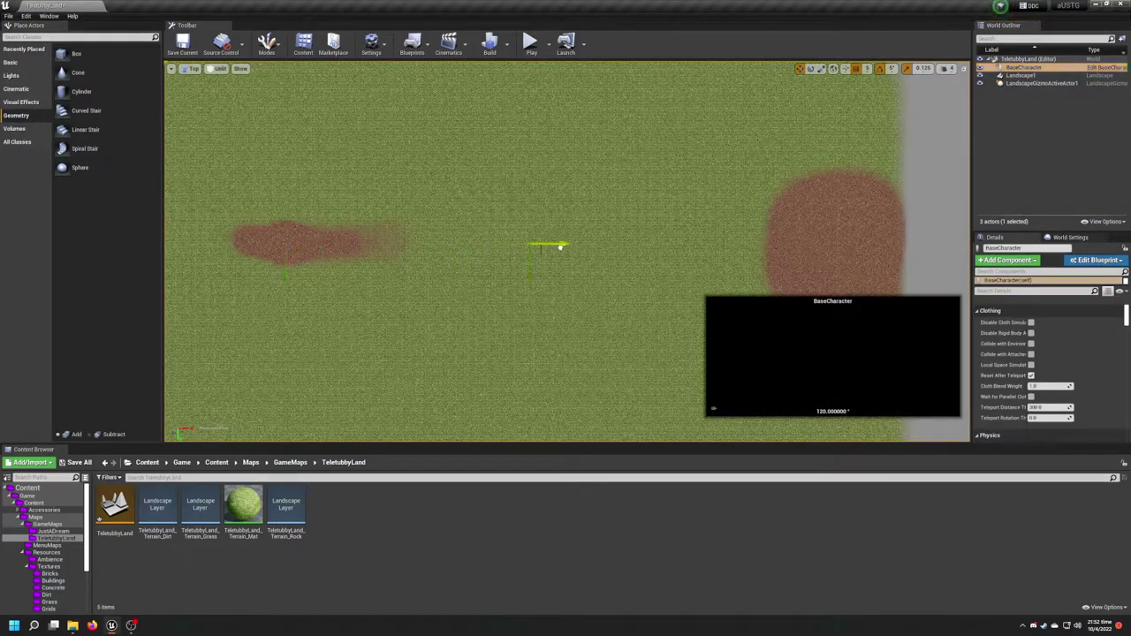
click(798, 242)
right_drag(857, 244, 611, 252)
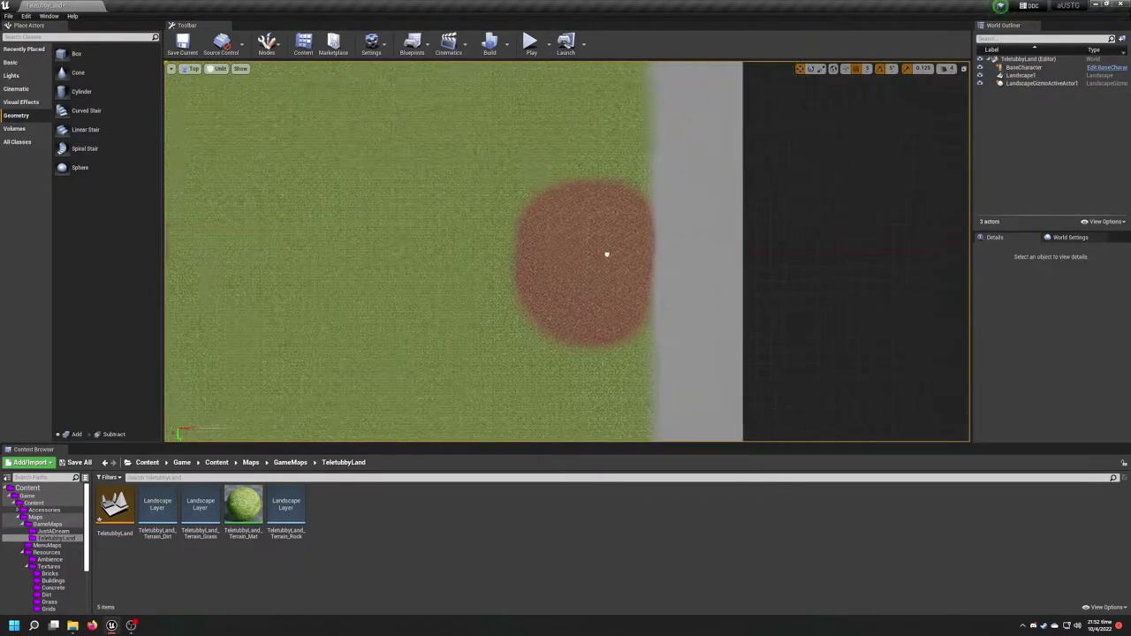
scroll(611, 252, up, 12)
scroll(523, 253, up, 2)
Return to landscape painting and cover the round dirt patch with the Grass layer.
key(shift+2)
scroll(557, 251, down, 3)
scroll(557, 251, down, 3)
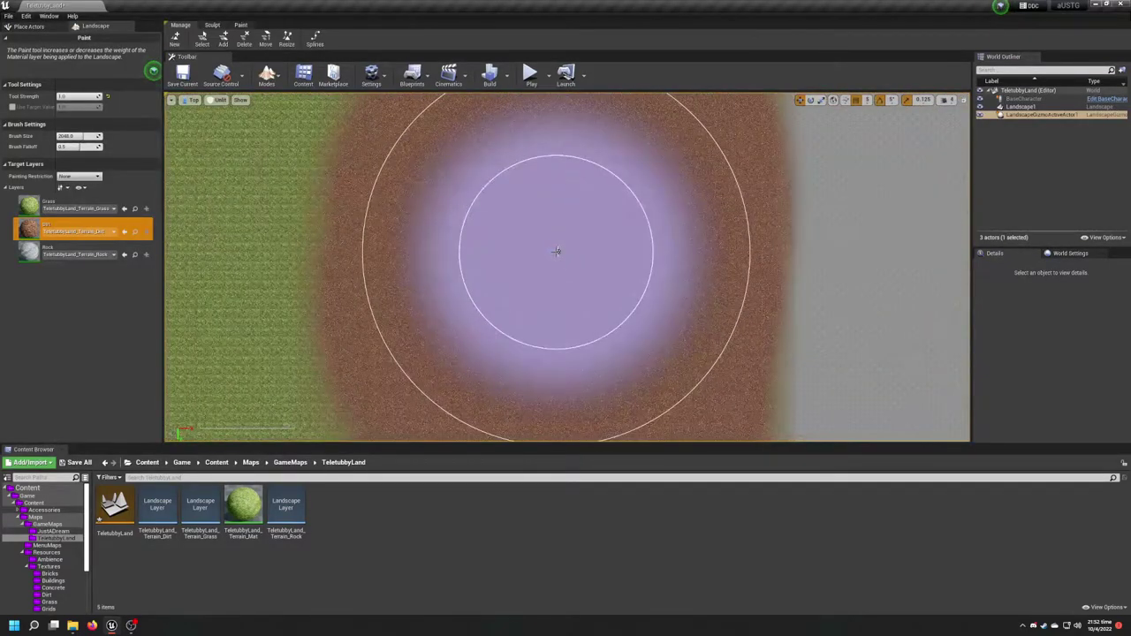
scroll(556, 252, down, 2)
click(75, 208)
scroll(415, 229, down, 2)
mouse_move(391, 291)
mouse_down()
mouse_move(422, 231)
mouse_move(462, 318)
mouse_move(523, 295)
mouse_move(557, 303)
mouse_move(542, 247)
mouse_up()
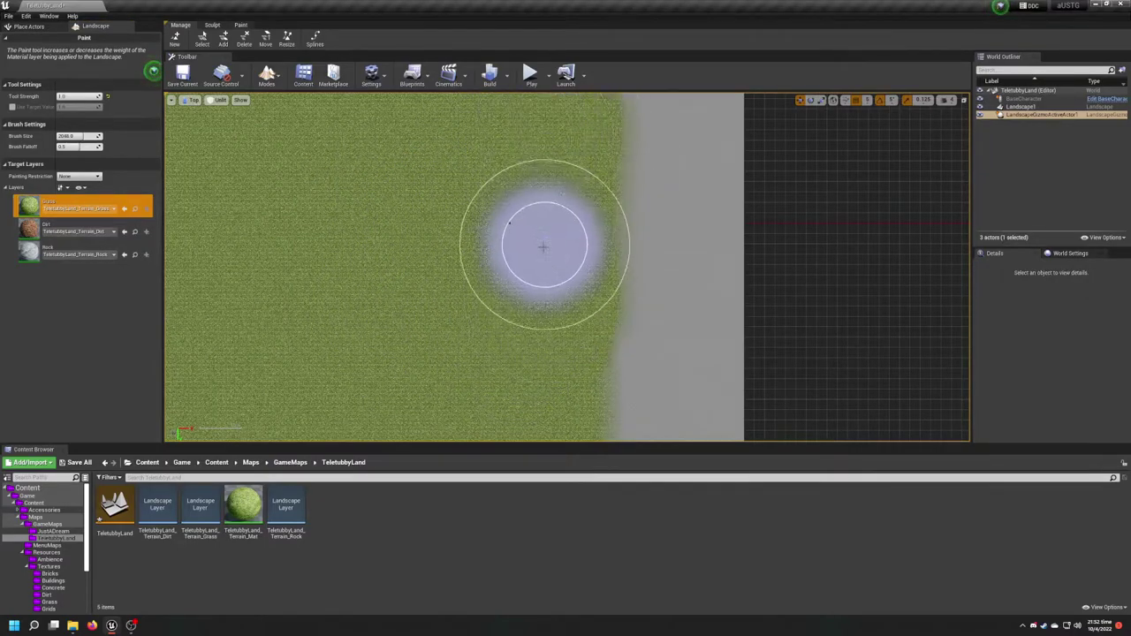
Paint a widening dirt area from the BaseCharacter to the landscape's right edge with a brush size of 1024.
click(75, 253)
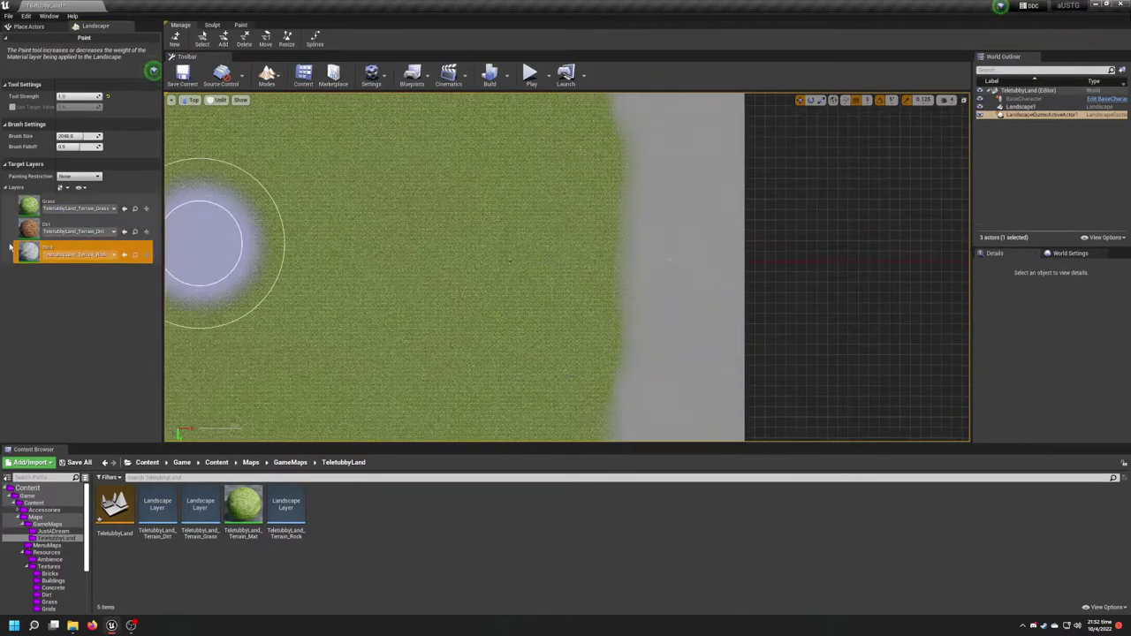
click(70, 230)
click(107, 97)
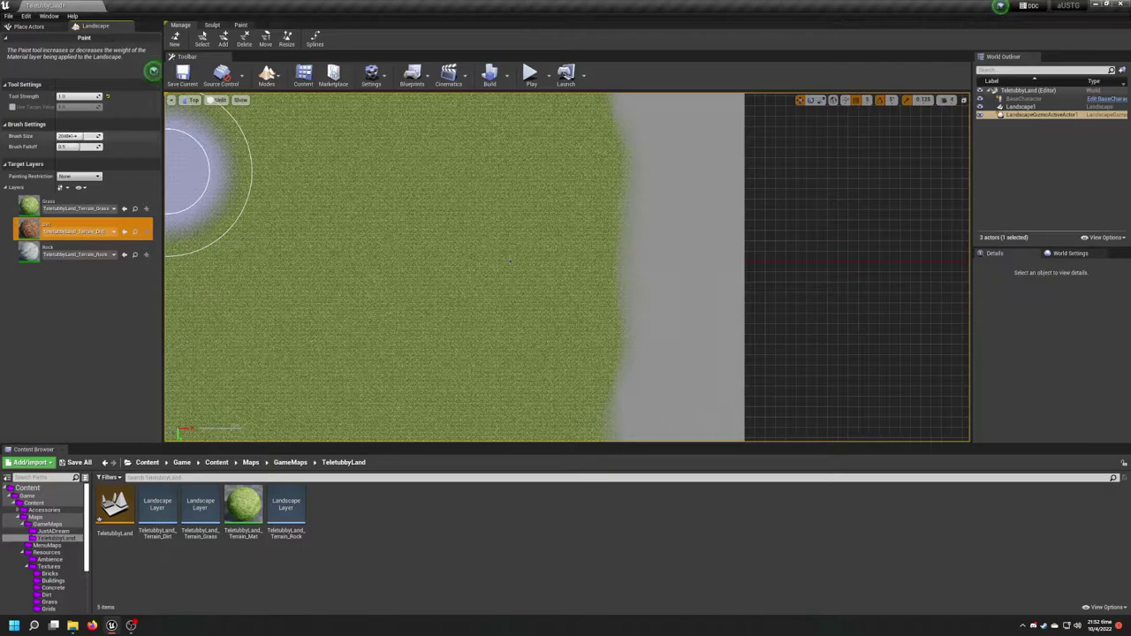
click(72, 136)
text(1024)
key(Return)
scroll(512, 261, up, 5)
click(512, 260)
scroll(553, 284, down, 3)
mouse_move(524, 256)
mouse_down()
mouse_move(624, 185)
mouse_move(624, 389)
mouse_move(548, 283)
mouse_move(570, 323)
mouse_move(586, 283)
mouse_move(571, 212)
mouse_move(715, 177)
mouse_move(707, 389)
mouse_up()
scroll(551, 272, down, 1)
mouse_move(609, 375)
mouse_down()
mouse_move(651, 409)
mouse_move(689, 320)
mouse_move(637, 265)
mouse_move(629, 355)
mouse_up()
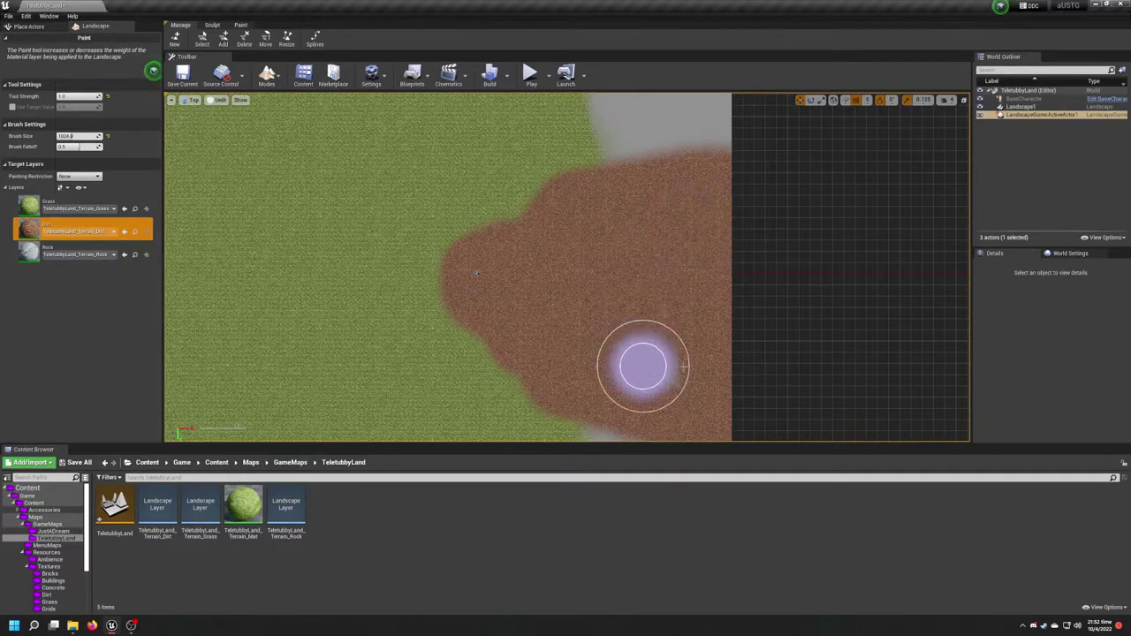
Trim the upper and lower sides of the dirt area with the Grass layer into a narrower strip.
click(40, 207)
mouse_move(480, 194)
mouse_down()
mouse_move(715, 169)
mouse_move(480, 182)
mouse_up()
scroll(480, 182, down, 1)
mouse_move(438, 370)
mouse_down()
mouse_move(437, 328)
mouse_move(694, 383)
mouse_move(513, 381)
mouse_move(687, 402)
mouse_up()
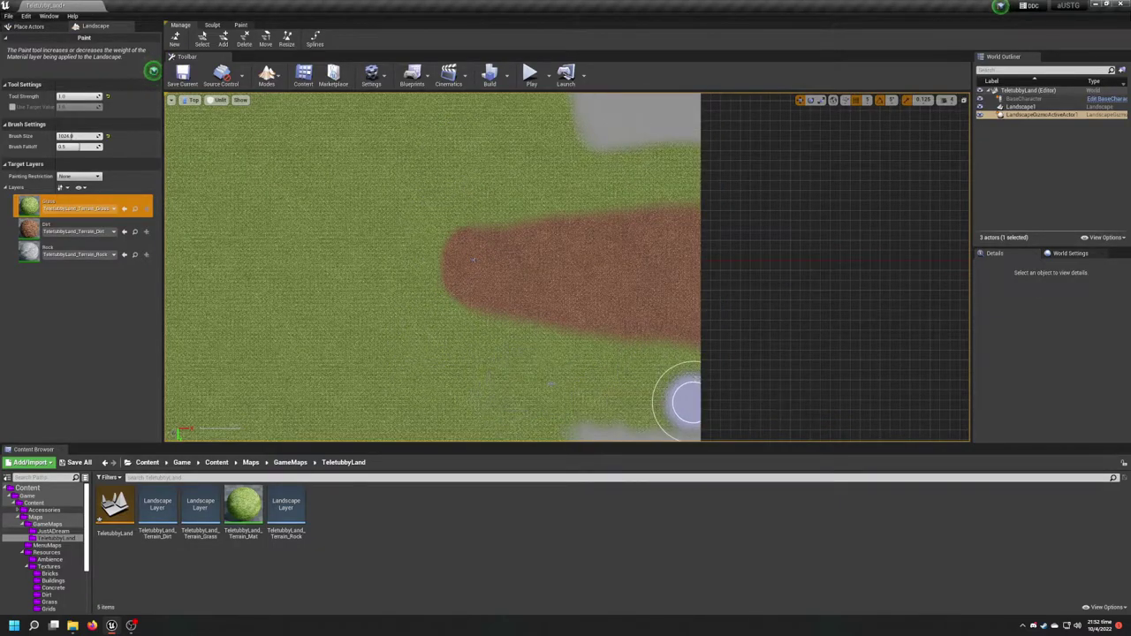
Repaint the rock border directly below and above the dirt strip at the right edge.
right_drag(694, 402, 671, 327)
click(33, 258)
mouse_move(587, 368)
mouse_down()
mouse_move(611, 340)
mouse_move(613, 362)
mouse_move(583, 354)
mouse_move(662, 311)
mouse_move(579, 342)
mouse_move(663, 299)
mouse_up()
right_drag(682, 299, 688, 438)
mouse_move(585, 172)
mouse_down()
mouse_move(629, 261)
mouse_move(596, 234)
mouse_move(617, 200)
mouse_up()
scroll(620, 198, down, 1)
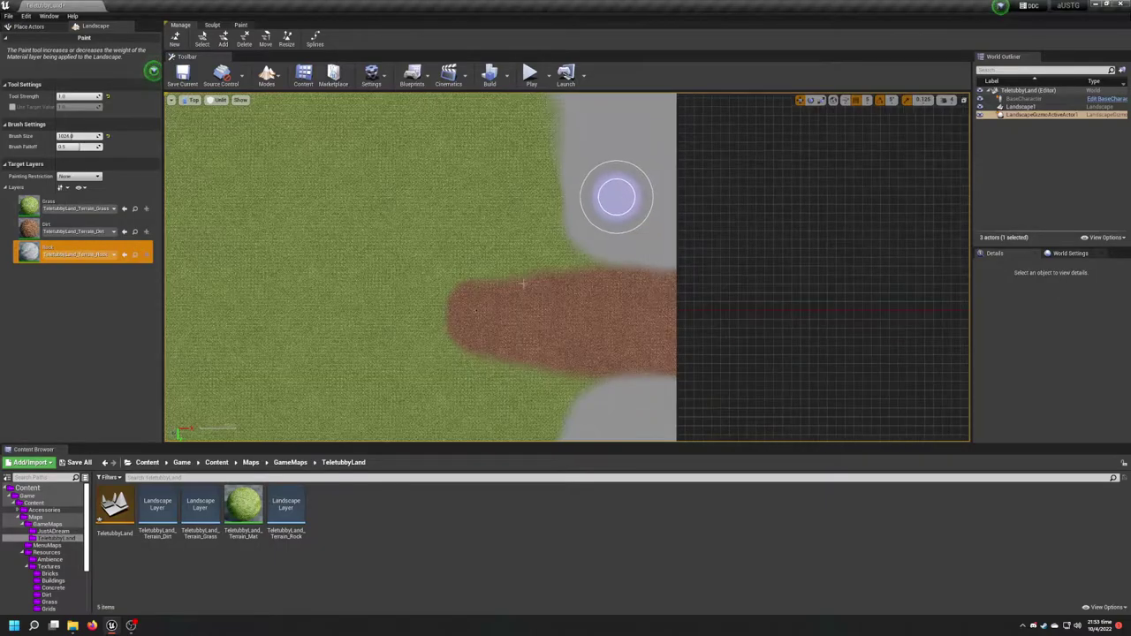
Paint a narrow dirt path from the strip's inner end to the landscape's centre with a brush size of 512.
click(71, 231)
scroll(442, 353, up, 3)
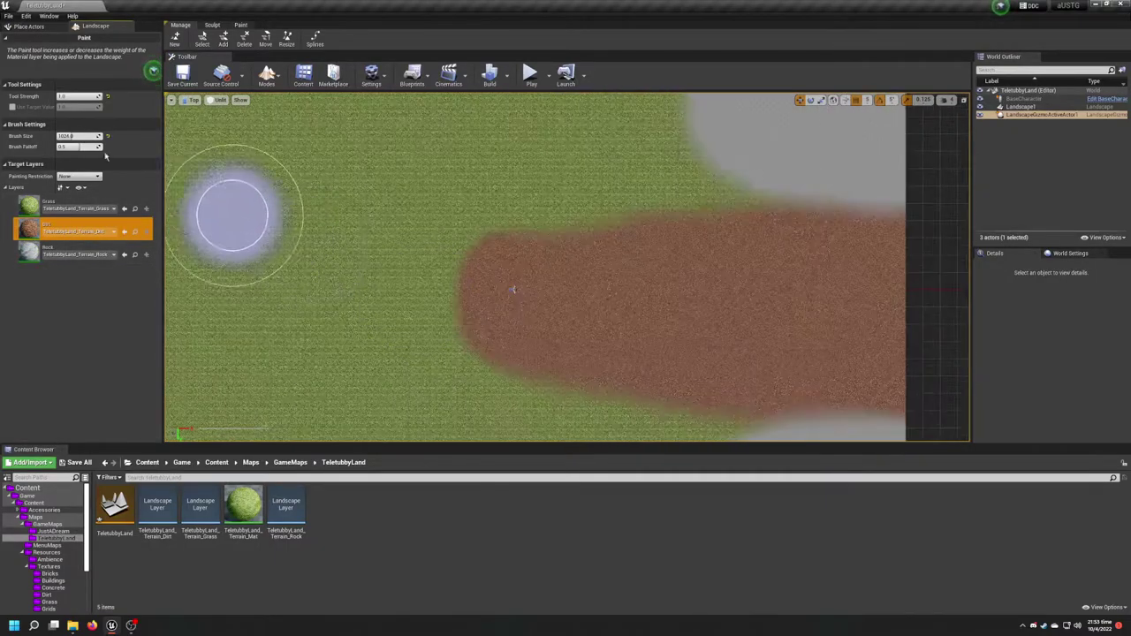
key(bracketleft)
drag(491, 293, 262, 291)
right_drag(263, 291, 909, 321)
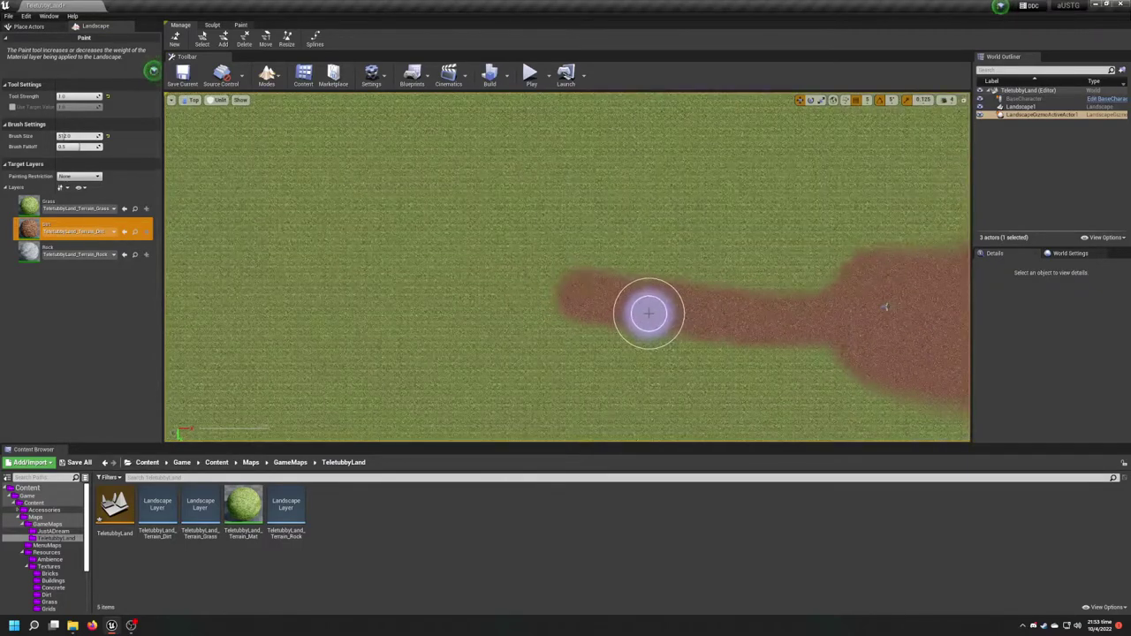
scroll(649, 314, down, 3)
right_drag(646, 310, 764, 318)
drag(767, 319, 293, 327)
Undo the dirt branch above the main path and repaint it as a wider arc.
scroll(561, 275, down, 2)
right_drag(828, 282, 815, 328)
scroll(815, 328, down, 3)
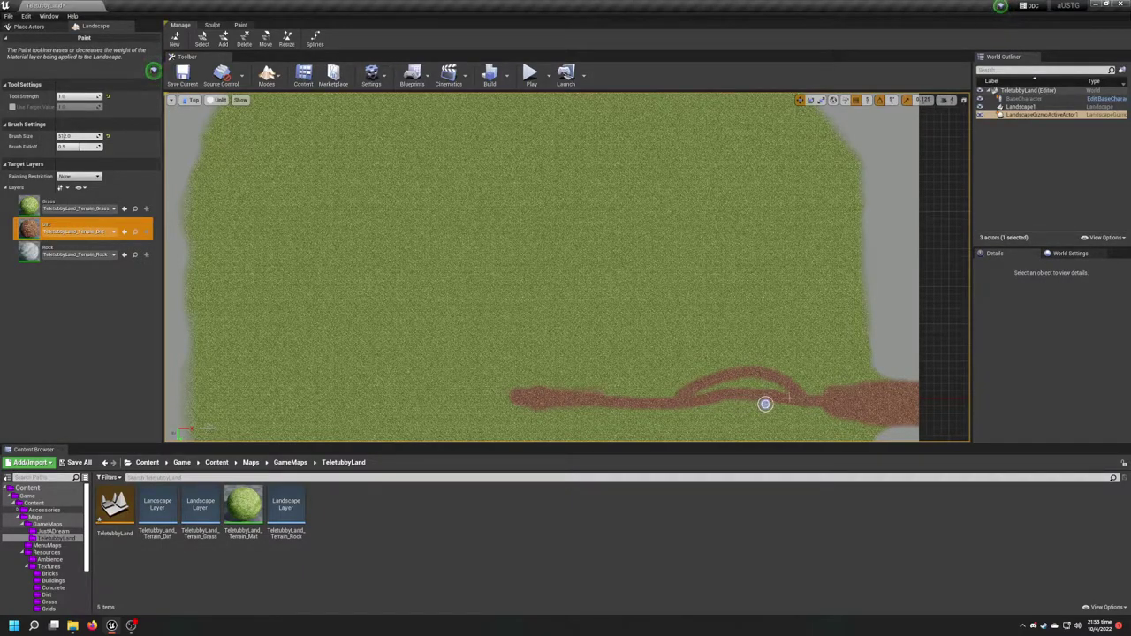
key(ctrl+z)
key(ctrl+z)
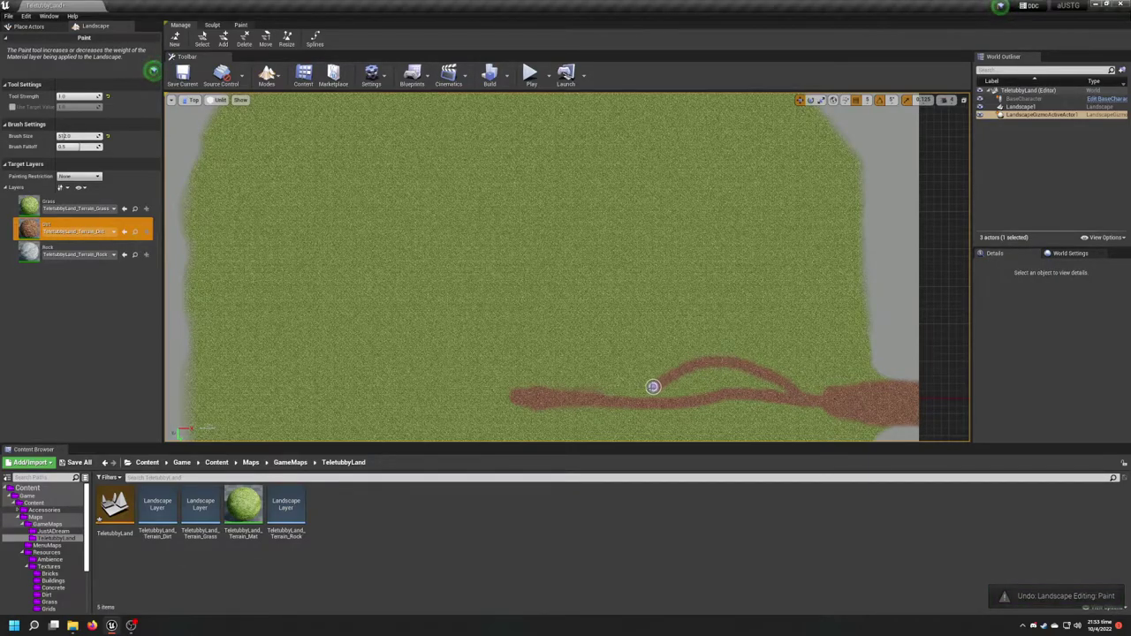
Paint a curved dirt branch below the main path, joining it again at its inner end.
right_drag(641, 401, 659, 290)
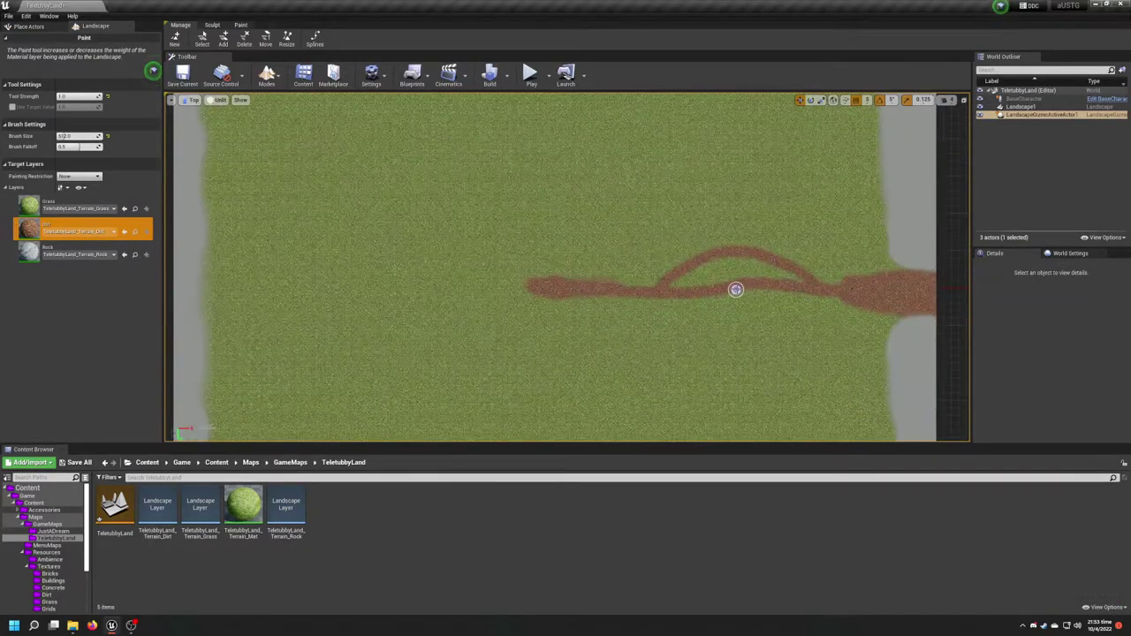
drag(721, 314, 601, 342)
right_drag(546, 290, 641, 242)
scroll(643, 247, down, 4)
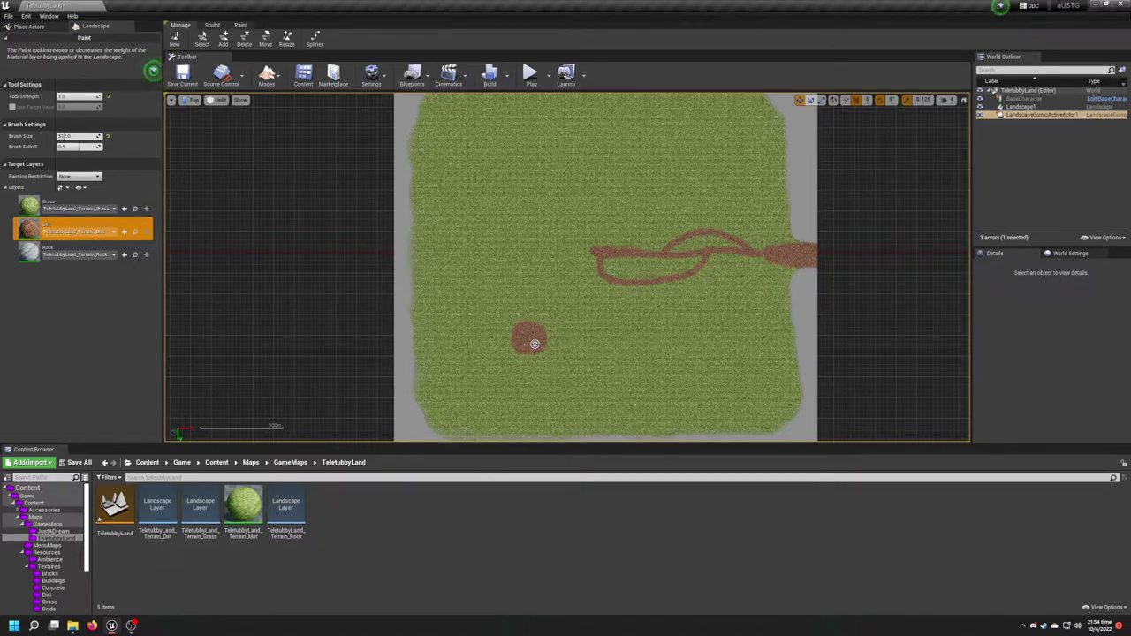
Reset the brush size to 2048 and paint a rock outcrop rising from the lower border into the grass.
mouse_move(535, 344)
right_down()
mouse_move(470, 322)
mouse_move(445, 284)
right_up()
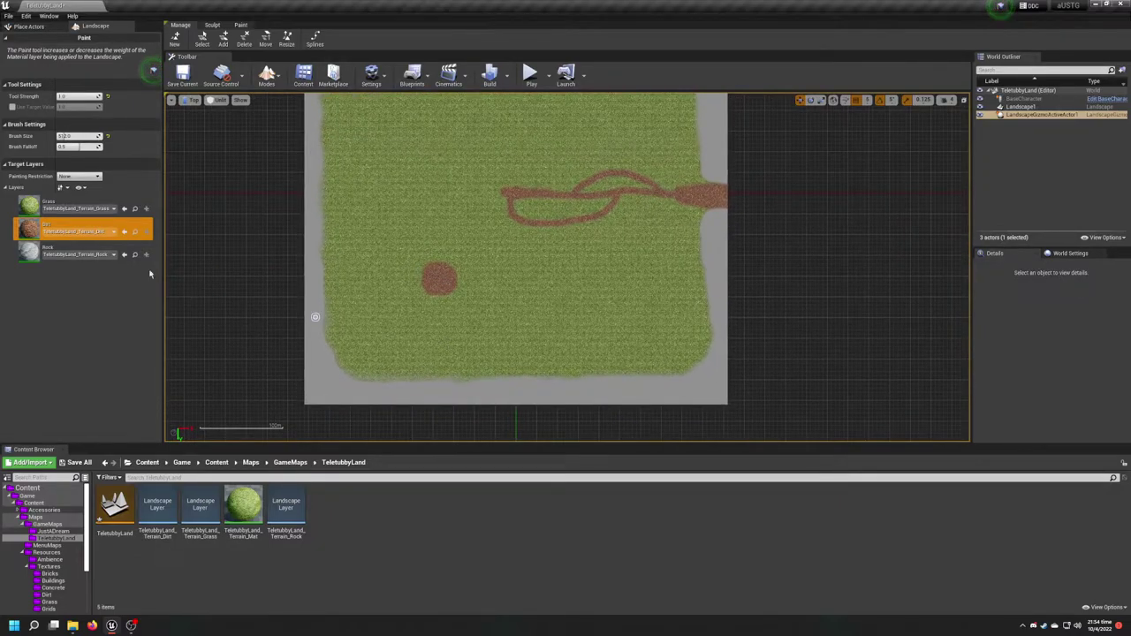
click(32, 254)
click(109, 136)
scroll(549, 345, up, 2)
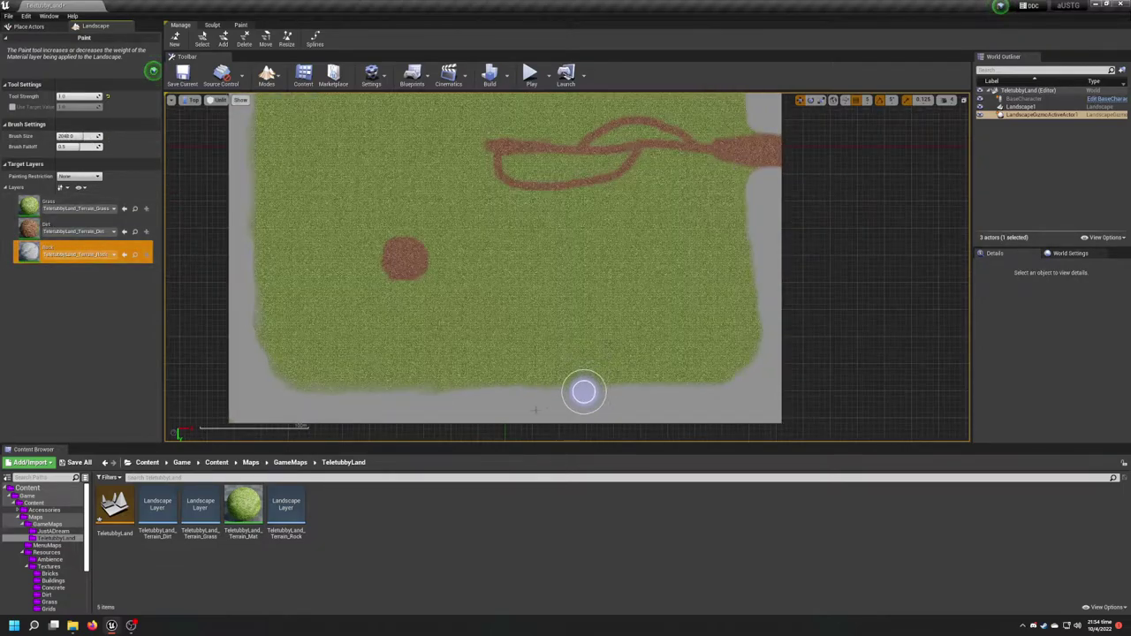
mouse_move(557, 402)
mouse_down()
mouse_move(600, 394)
mouse_move(539, 394)
mouse_move(650, 391)
mouse_move(541, 386)
mouse_move(569, 341)
mouse_up()
mouse_move(633, 375)
mouse_down()
mouse_move(598, 364)
mouse_move(608, 344)
mouse_move(621, 371)
mouse_up()
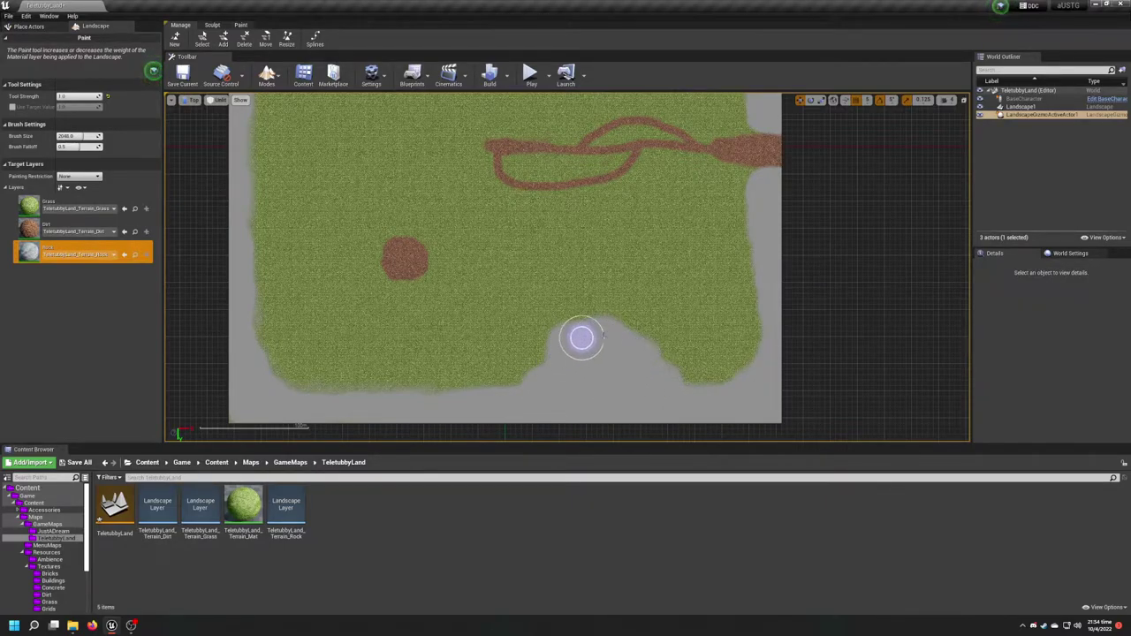
Paint a large round dirt clearing at the main path's inner end with the default 2048 brush size.
click(32, 231)
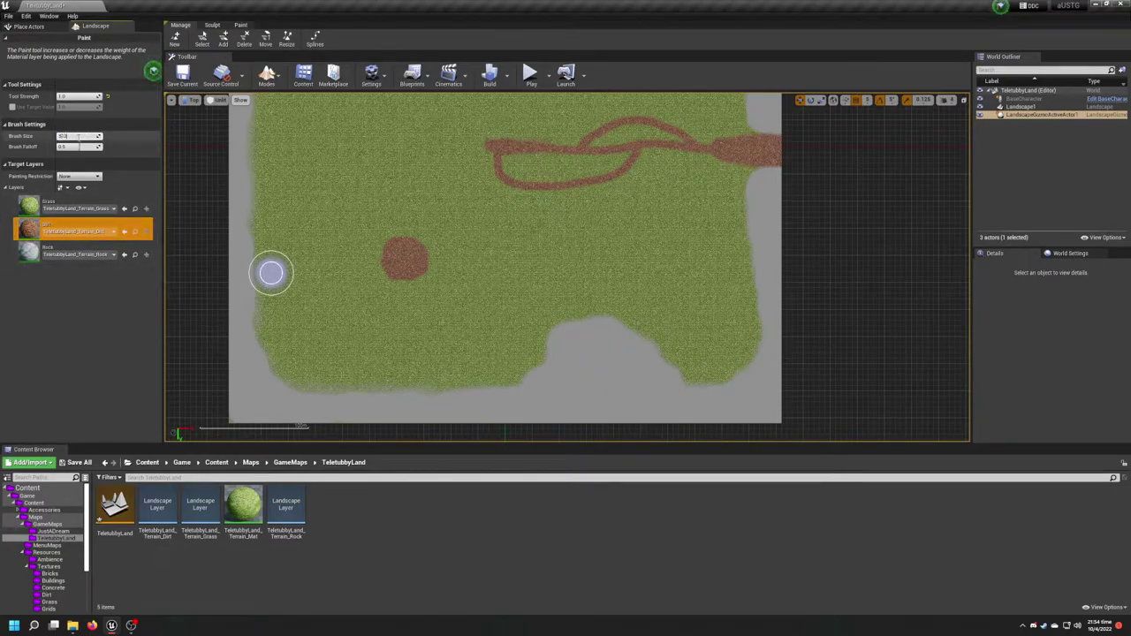
key(Return)
right_drag(413, 239, 450, 317)
scroll(539, 224, up, 3)
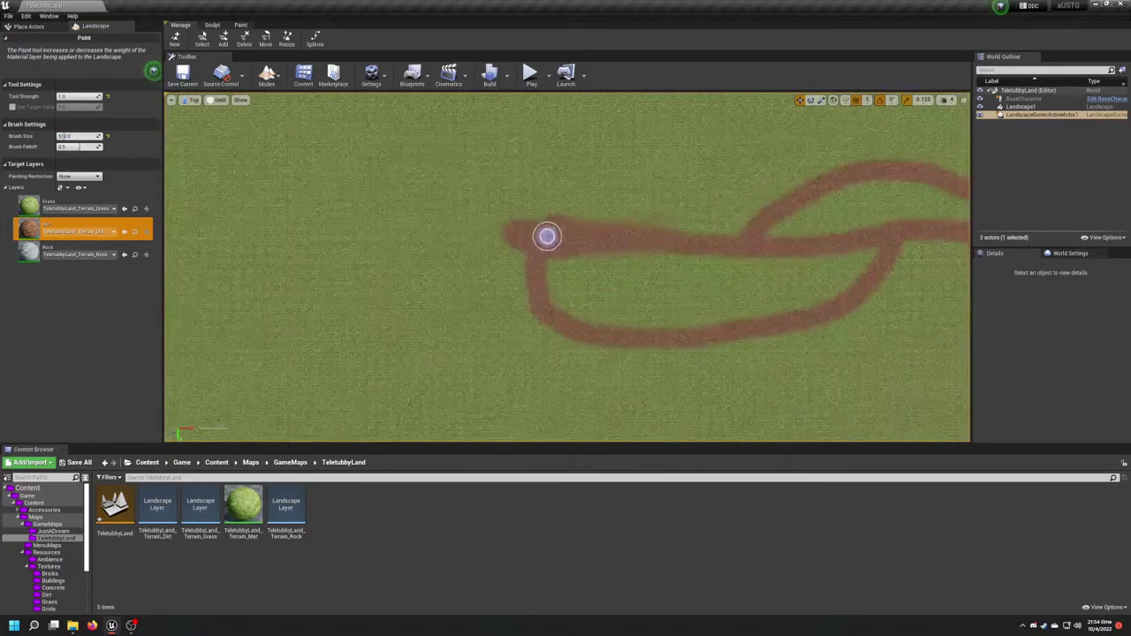
click(107, 136)
mouse_move(540, 233)
mouse_down()
mouse_move(553, 227)
mouse_move(521, 218)
mouse_move(503, 240)
mouse_move(554, 250)
mouse_move(508, 233)
mouse_up()
Set the brush size to 512 and paint a curved dirt path linking the separate round patch to the entrance strip.
click(71, 136)
text(512)
key(Return)
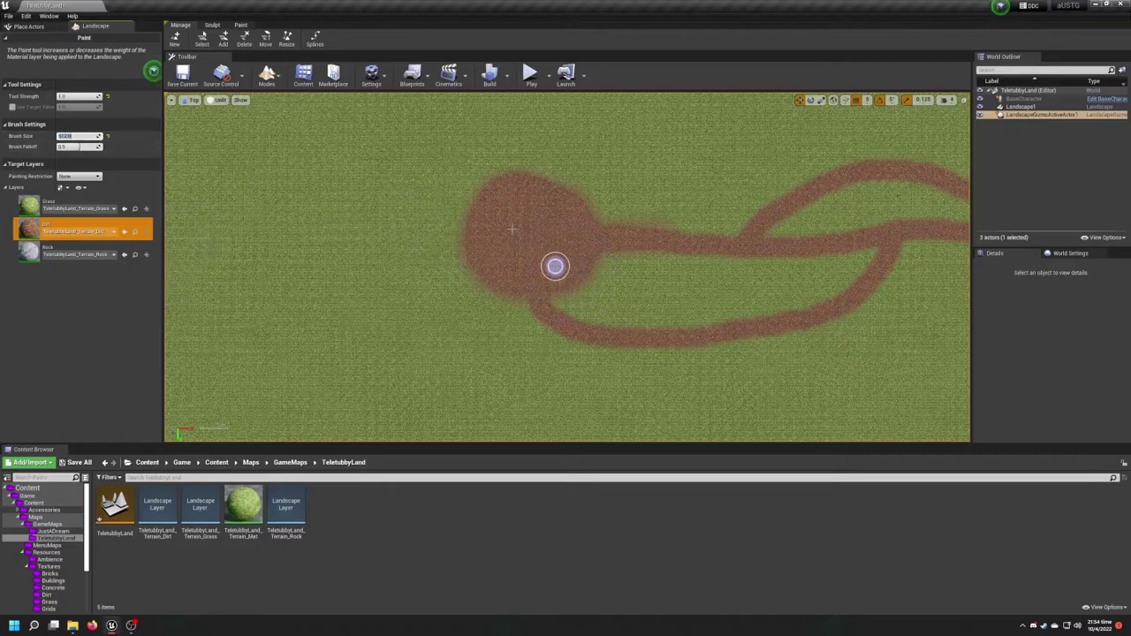
scroll(511, 226, down, 6)
right_drag(513, 226, 463, 184)
scroll(507, 315, up, 1)
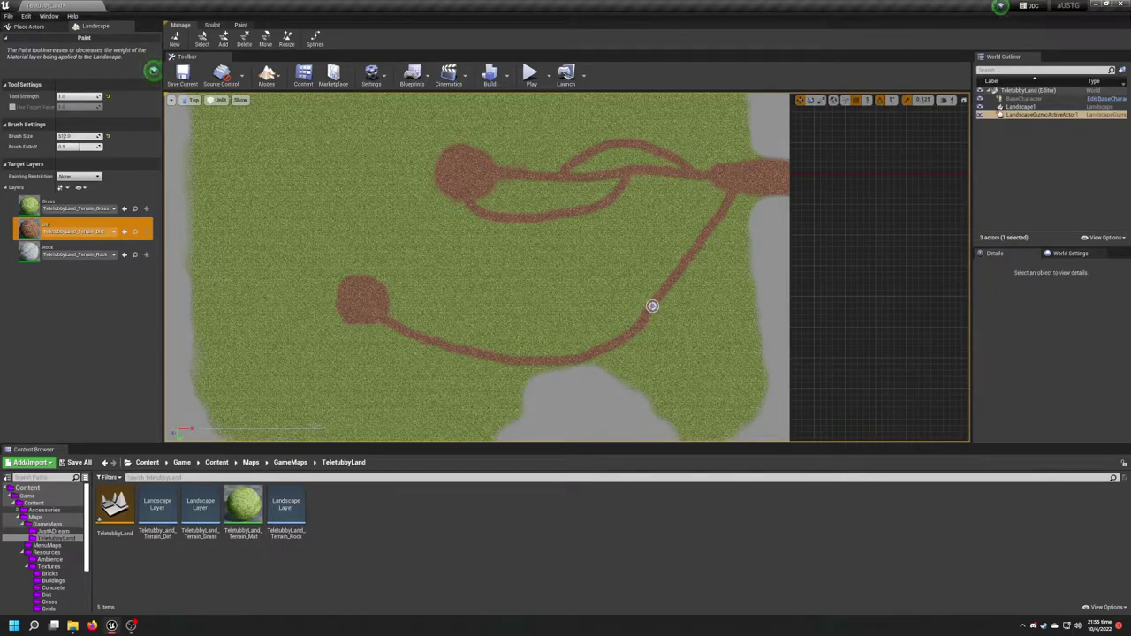
Paint a curved dirt path linking the lower curved path to the round clearing at the main path's inner end.
drag(614, 308, 499, 254)
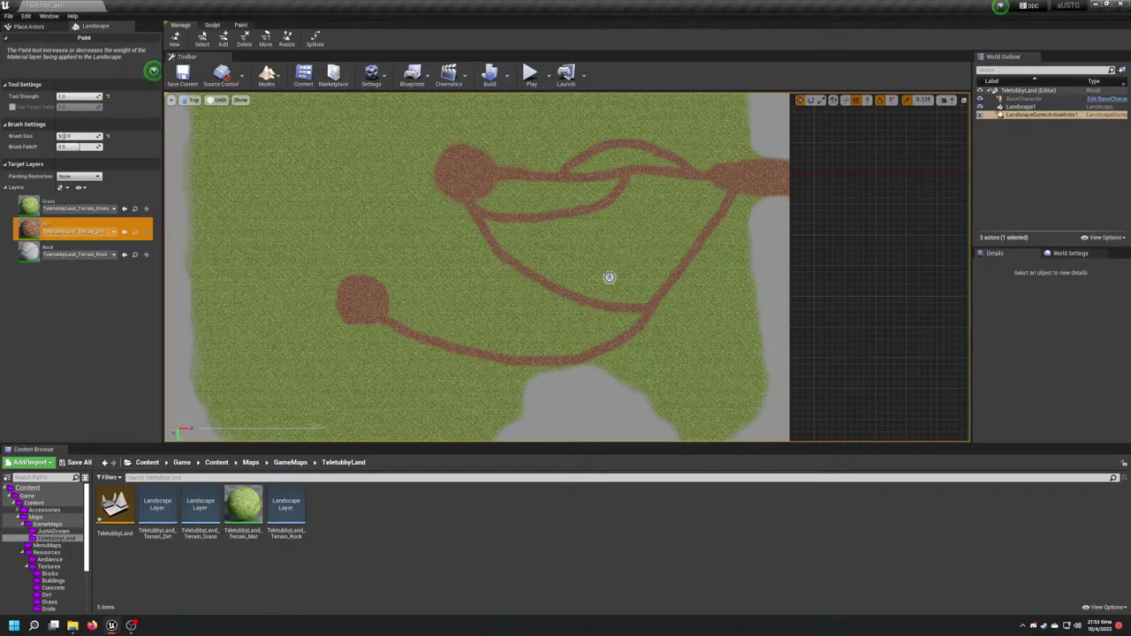
Undo the trial stroke above the main path's round clearing and paint two dirt paths rising from that clearing into the upper grass.
right_drag(521, 259, 607, 280)
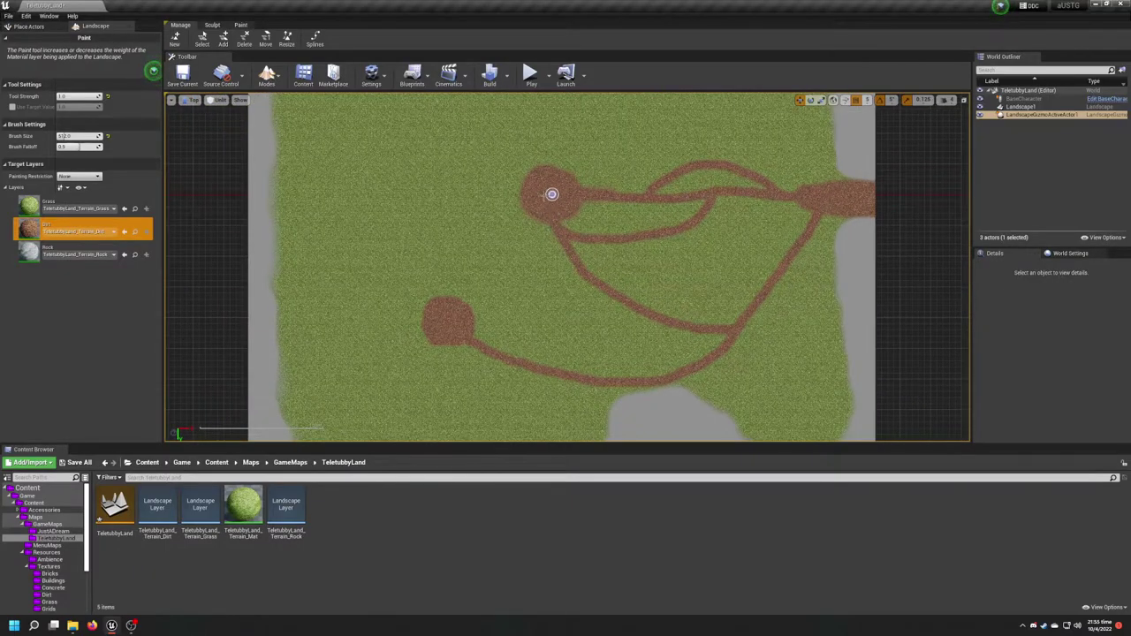
mouse_move(530, 195)
right_down()
mouse_move(560, 295)
mouse_move(538, 365)
right_up()
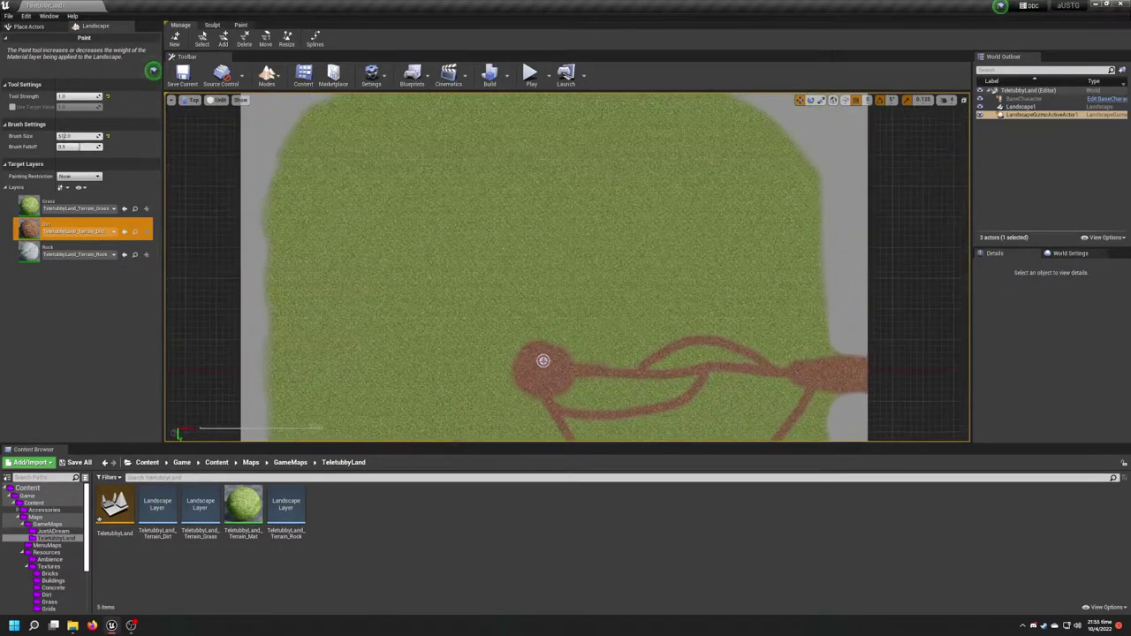
scroll(540, 364, down, 2)
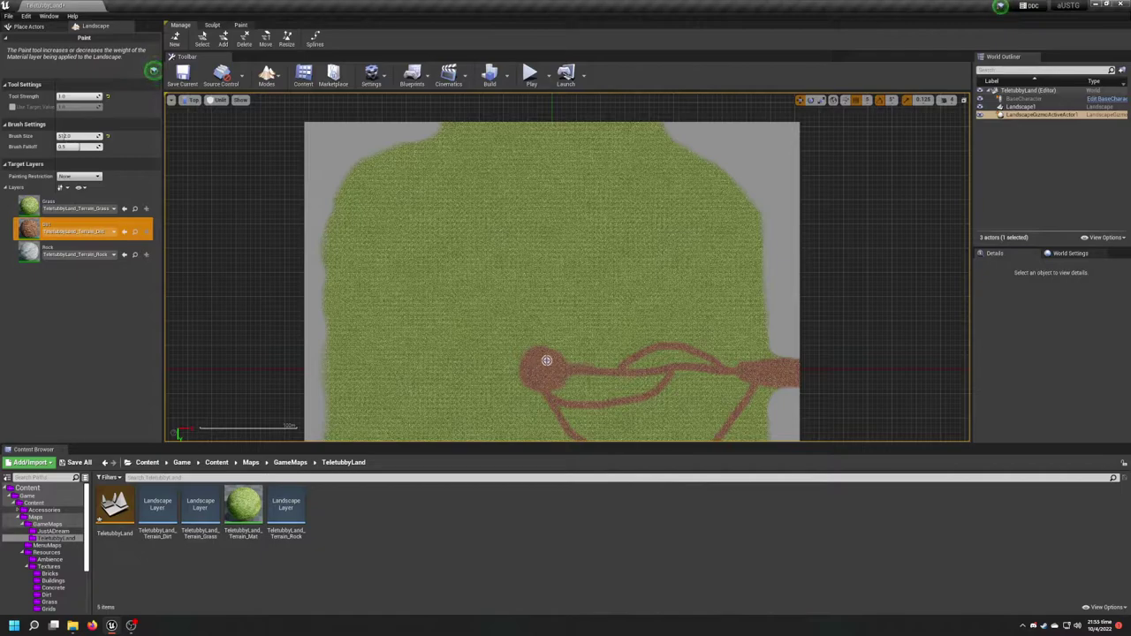
scroll(525, 345, up, 3)
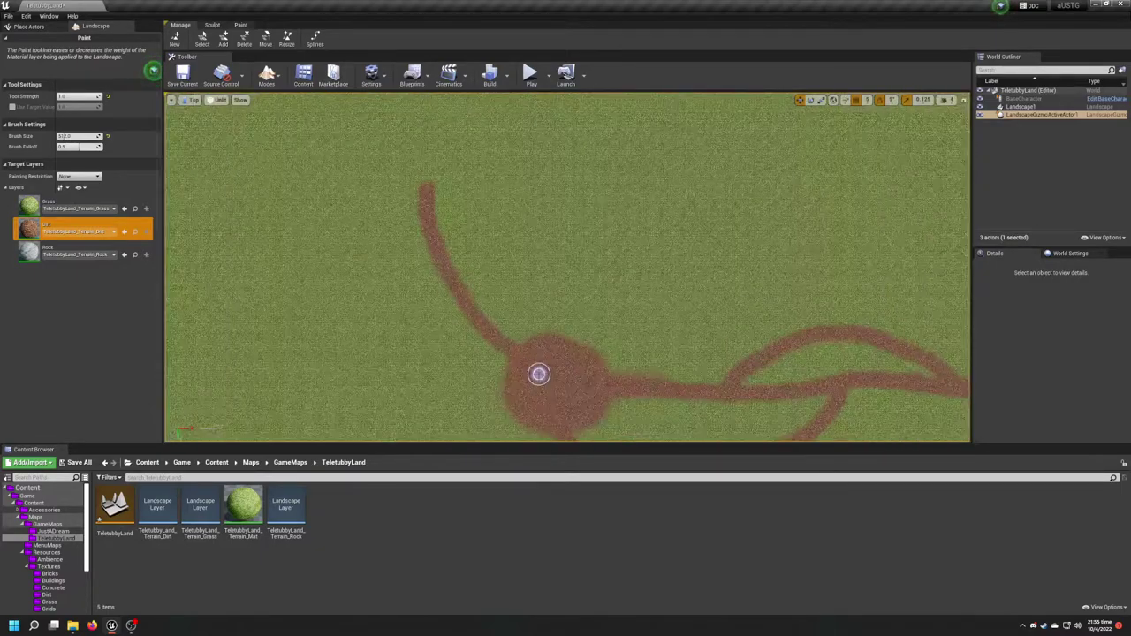
key(ctrl+z)
key(ctrl+z)
mouse_move(525, 360)
mouse_down()
mouse_move(466, 220)
mouse_move(507, 156)
mouse_move(497, 146)
mouse_up()
right_drag(637, 321, 563, 367)
mouse_move(563, 379)
mouse_down()
mouse_move(717, 242)
mouse_move(752, 189)
mouse_up()
right_drag(677, 195, 557, 329)
mouse_move(268, 279)
mouse_down()
mouse_move(348, 256)
mouse_move(486, 265)
mouse_move(613, 328)
mouse_up()
mouse_move(613, 328)
right_down()
mouse_move(589, 224)
mouse_move(566, 216)
right_up()
key(ctrl+z)
mouse_move(230, 212)
mouse_down()
mouse_move(245, 202)
mouse_move(395, 214)
mouse_up()
right_drag(374, 286, 398, 260)
key(ctrl+z)
Paint a dirt path joining the upper ends of the two rising paths and continue it down to the main path's upper branch.
mouse_move(263, 178)
mouse_down()
mouse_move(288, 159)
mouse_move(636, 197)
mouse_up()
right_drag(636, 197, 601, 218)
mouse_move(554, 233)
mouse_down()
mouse_move(583, 189)
mouse_move(927, 359)
mouse_up()
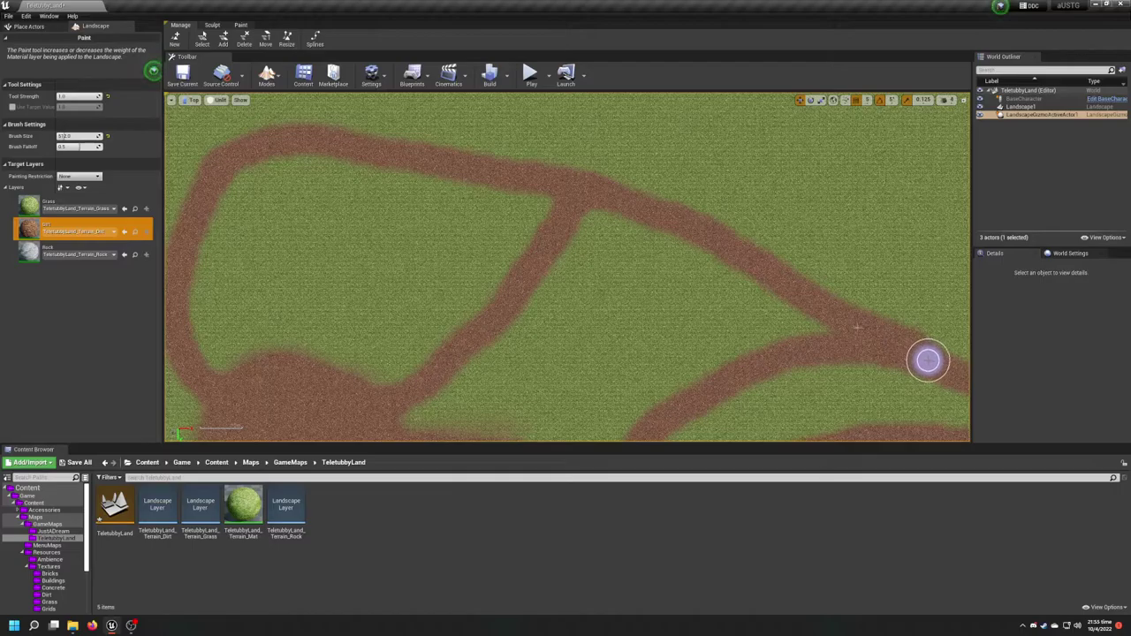
Paint a curved dirt path from the upper path junction toward the grass's upper edge, and save the TeletubbyLand level.
scroll(547, 196, down, 4)
right_drag(549, 225, 499, 313)
mouse_move(504, 255)
right_down()
mouse_move(591, 343)
mouse_move(541, 382)
right_up()
scroll(541, 354, down, 4)
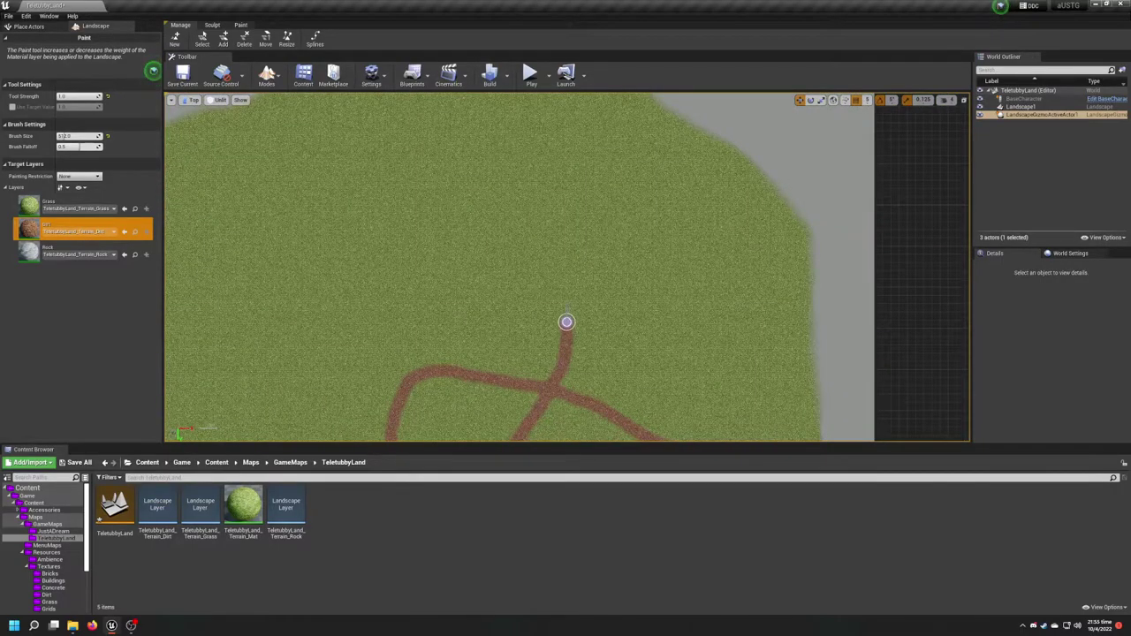
drag(566, 324, 556, 243)
right_drag(545, 191, 586, 335)
scroll(586, 337, up, 2)
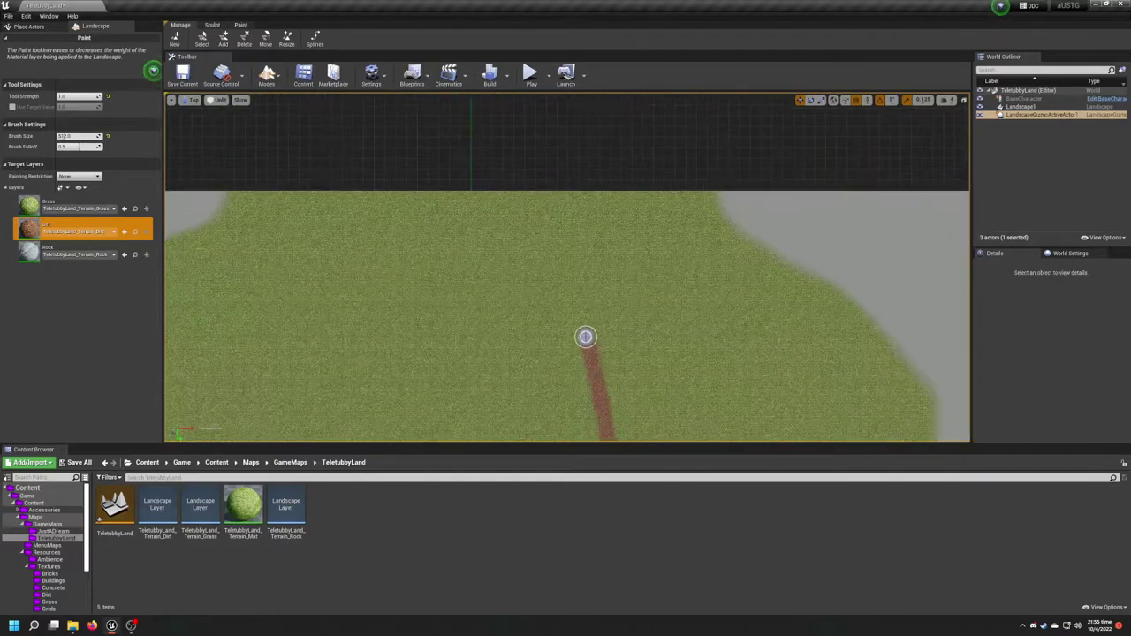
drag(588, 340, 537, 262)
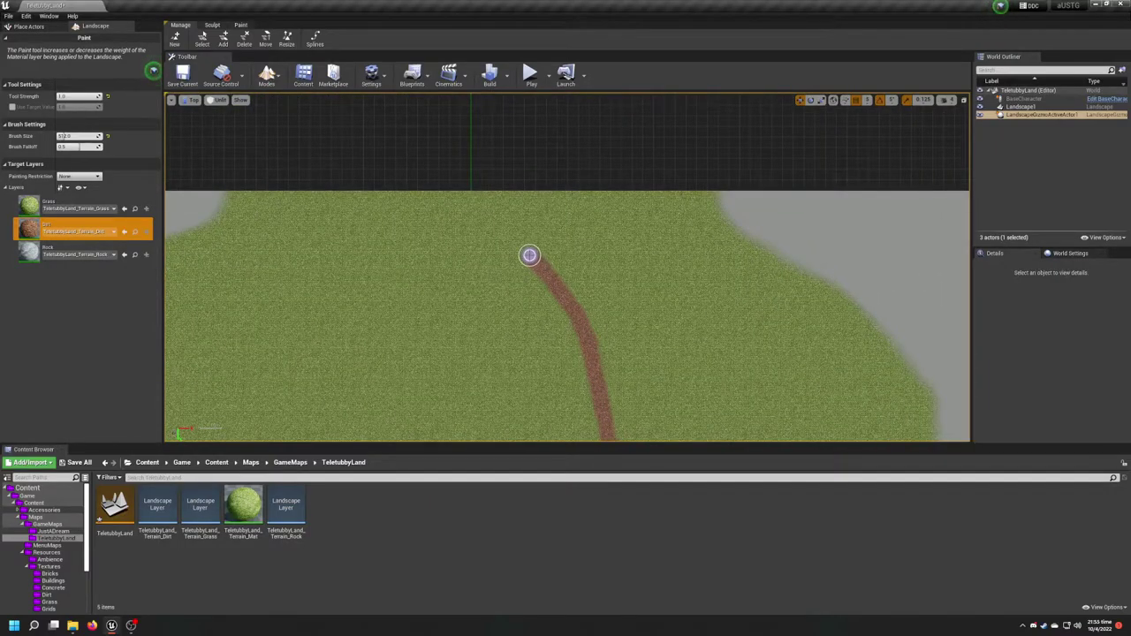
click(77, 462)
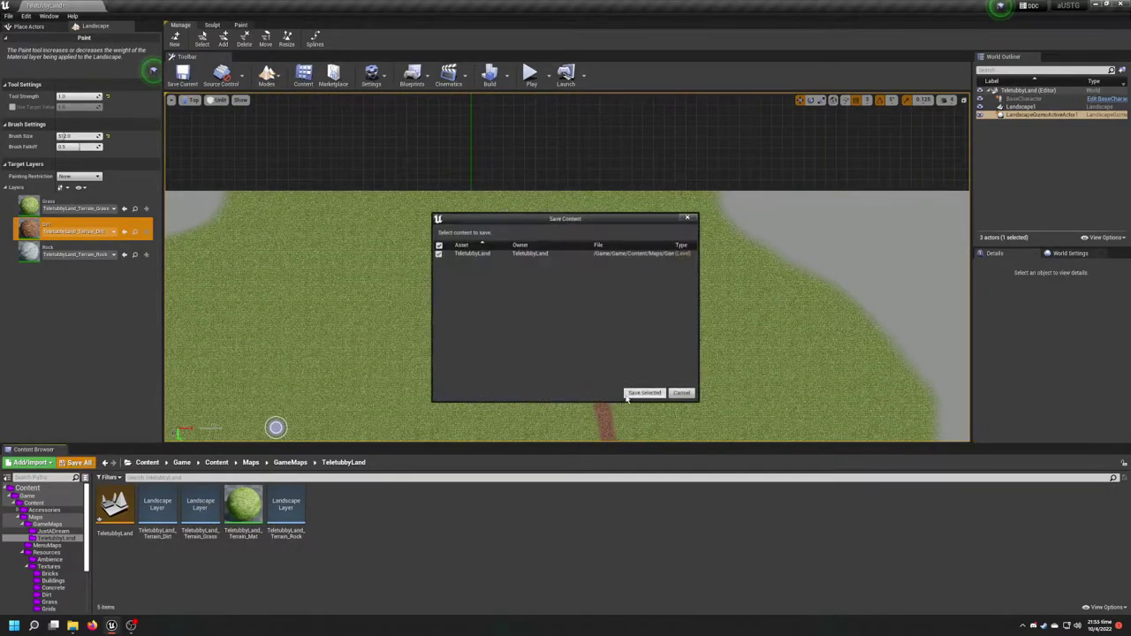
click(644, 393)
Open the TeletubbyLand_Terrain_Mat material and add a fourth layer named Sand to its Layer Blend node.
double_click(243, 505)
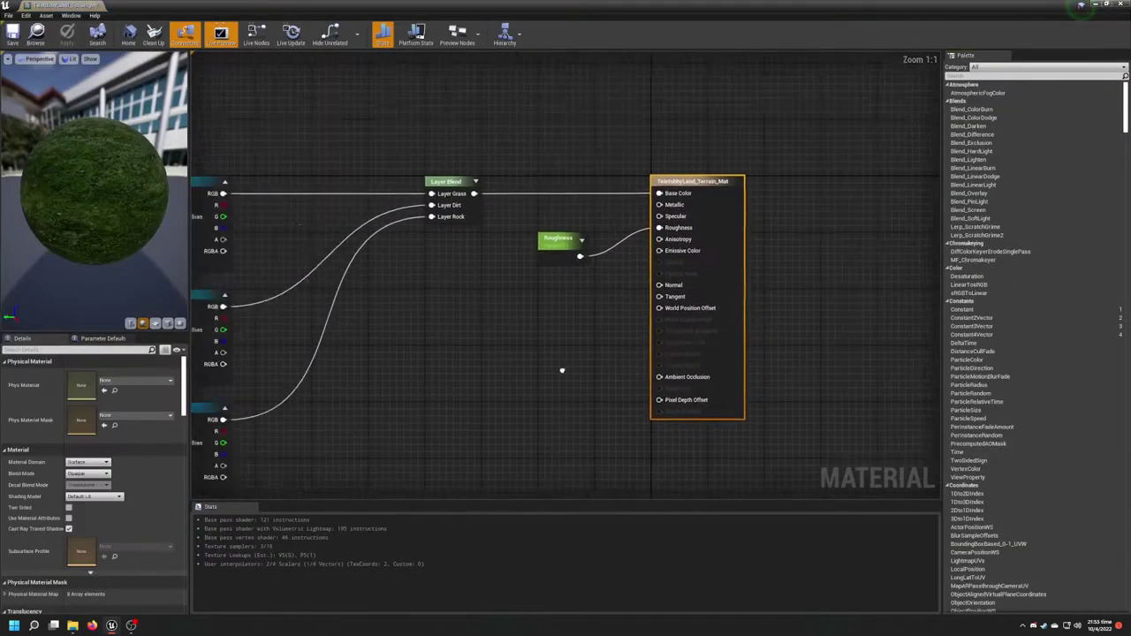
right_drag(498, 361, 695, 369)
click(613, 220)
click(117, 374)
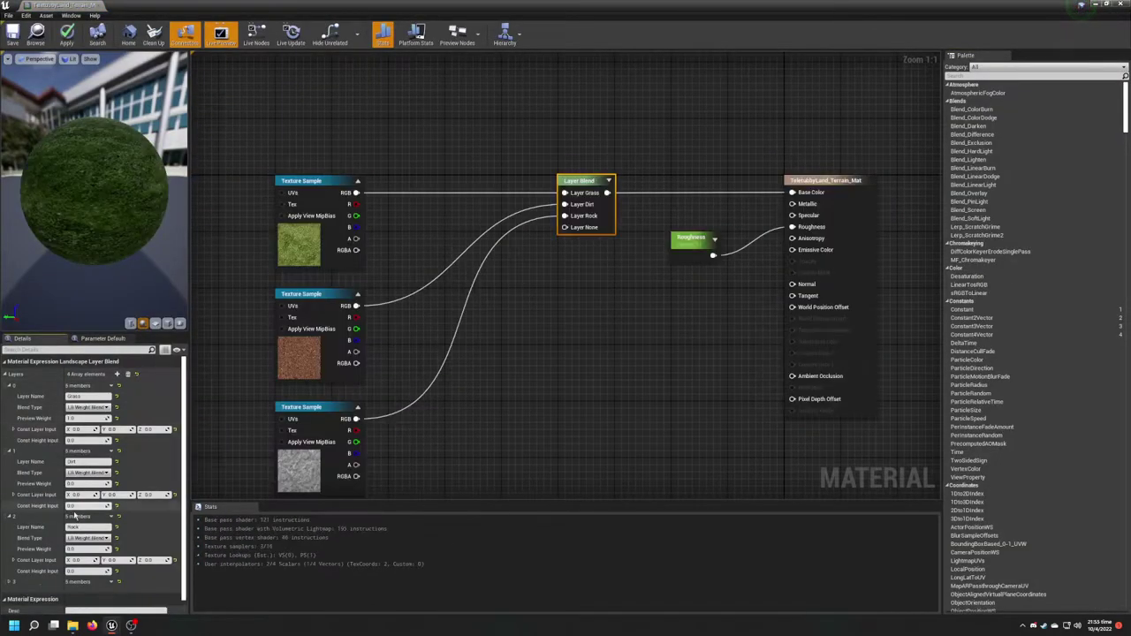
double_click(48, 580)
scroll(47, 580, down, 3)
click(97, 536)
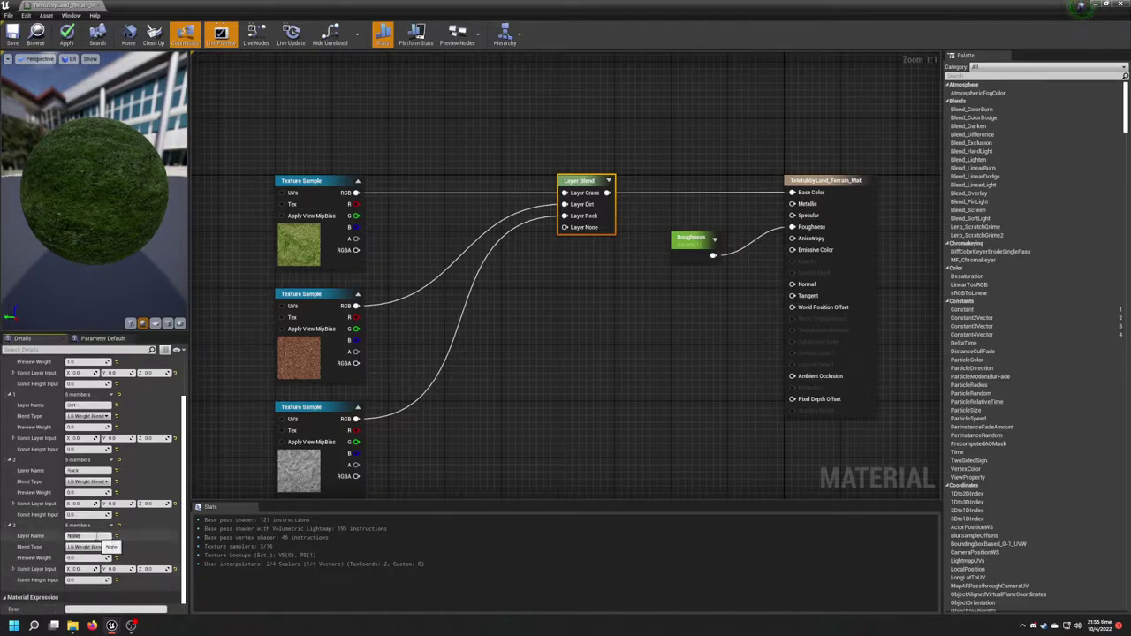
Duplicate the rock Texture Sample below the original and connect its RGB output to the Layer Sand input.
right_drag(442, 463, 513, 352)
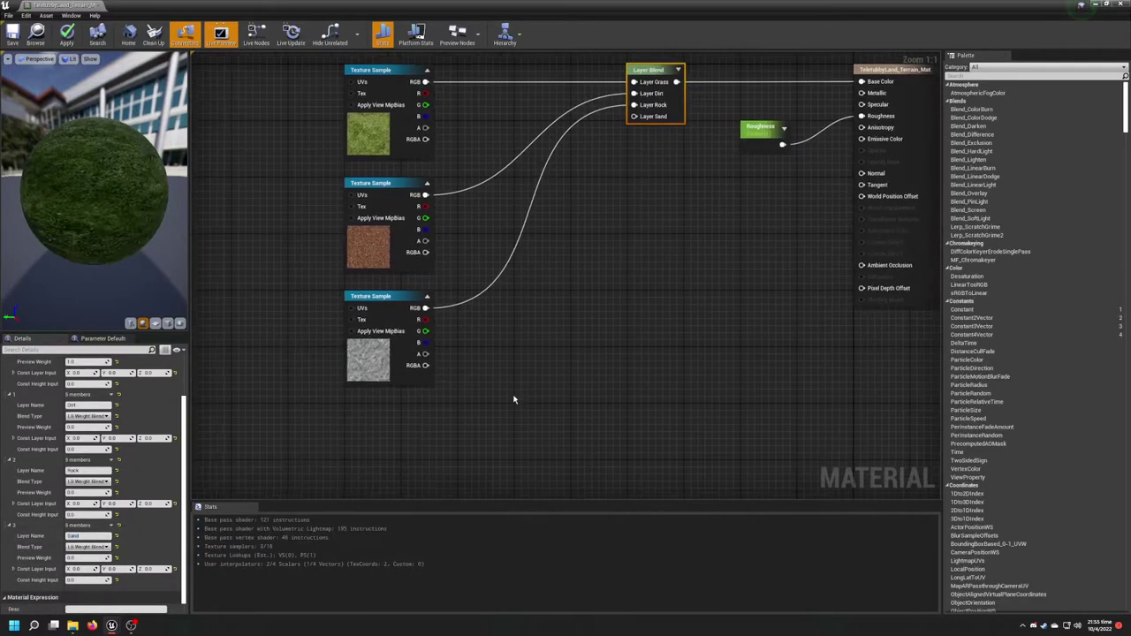
click(402, 355)
key(ctrl+c)
key(ctrl+v)
drag(398, 431, 654, 117)
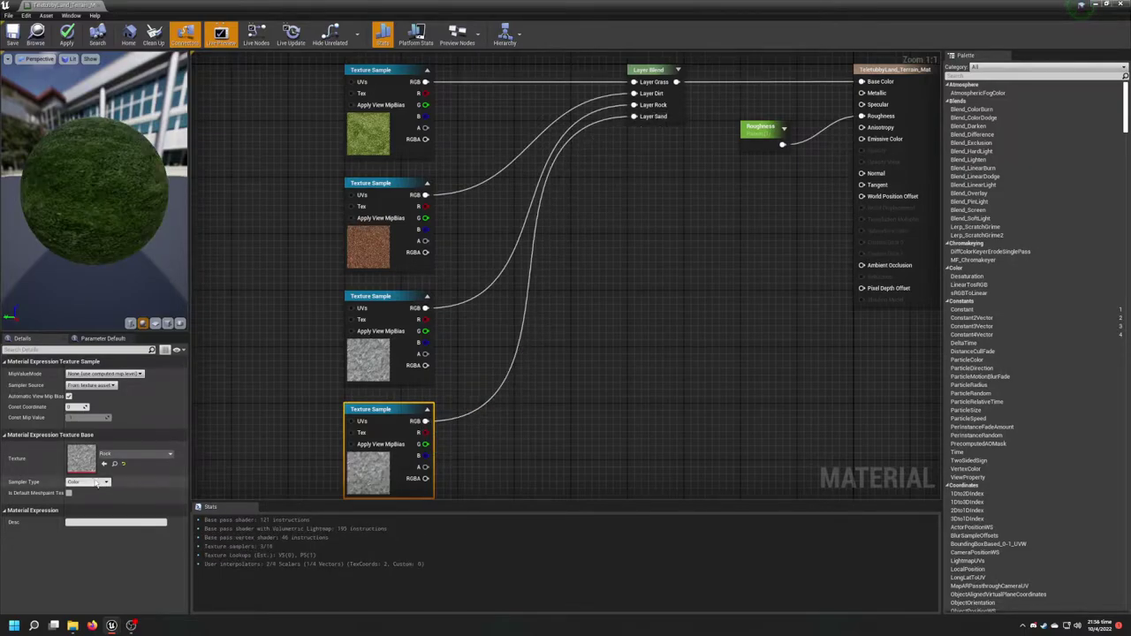
Set the duplicated Texture Sample's texture to Sand.
click(132, 453)
text(sand)
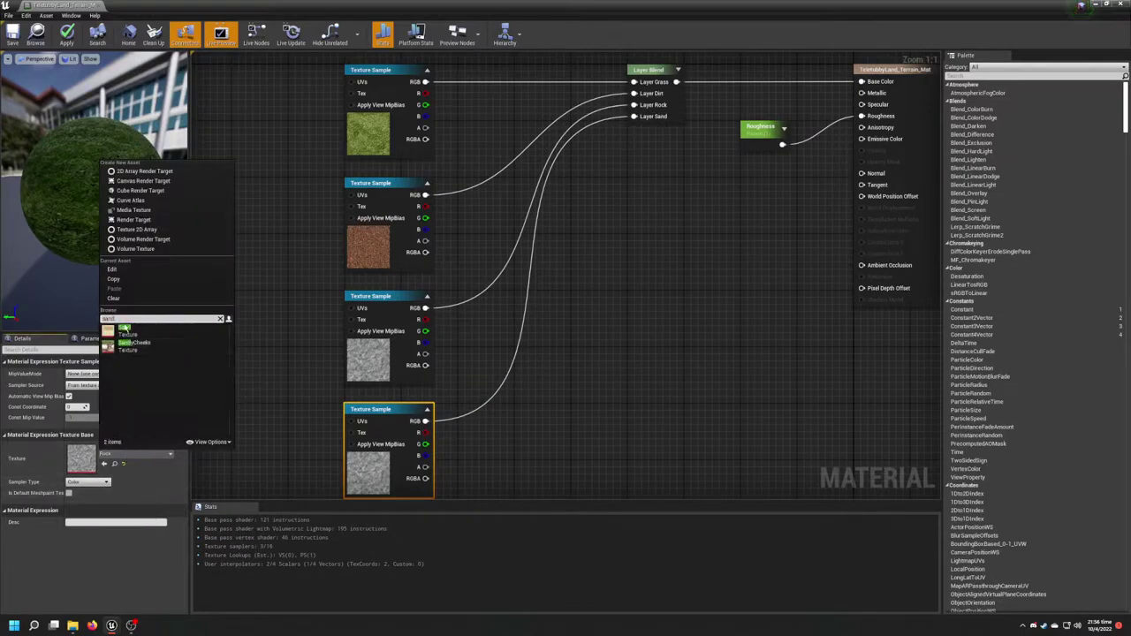
click(196, 329)
Move all Texture Sample nodes farther from the Layer Blend node, and save and close the material.
scroll(551, 335, down, 4)
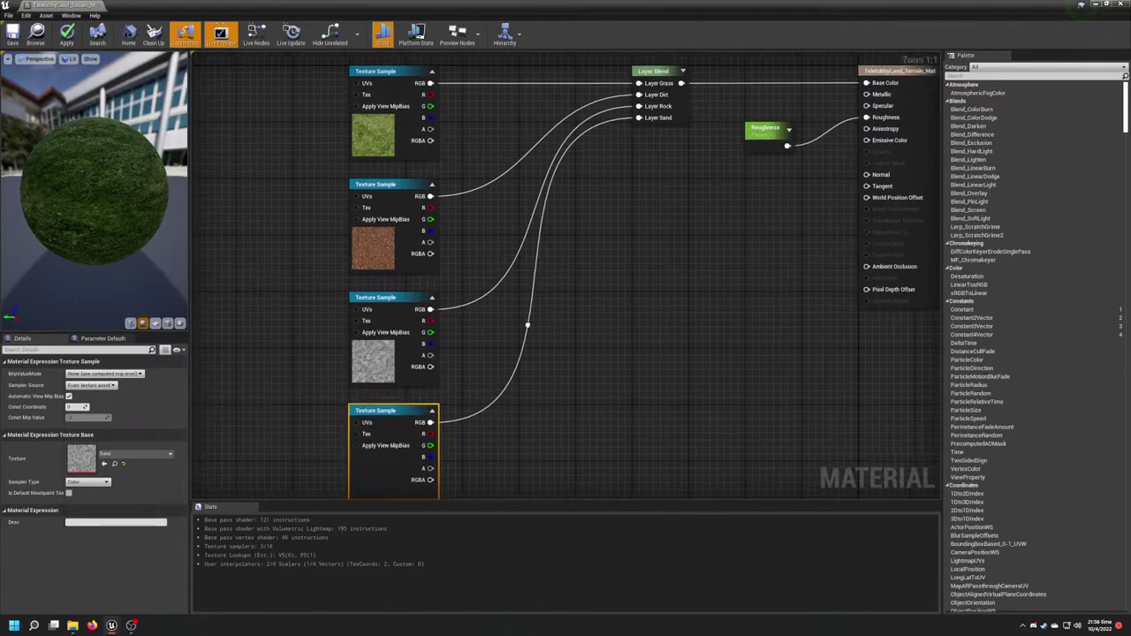
drag(428, 407, 544, 164)
scroll(516, 160, up, 4)
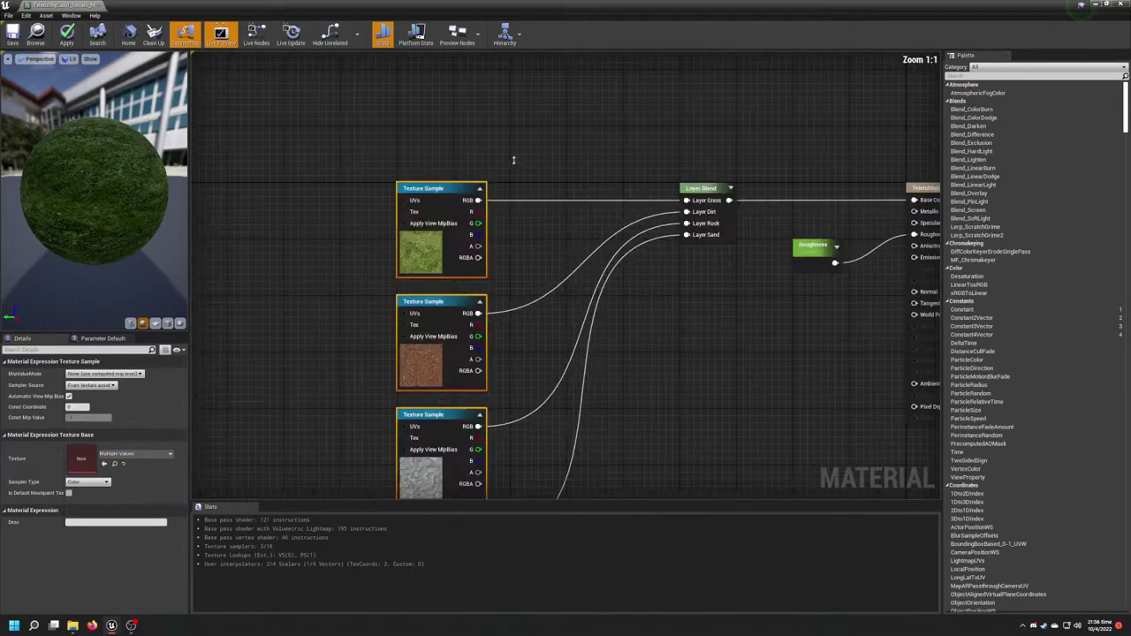
drag(453, 190, 389, 197)
click(314, 152)
click(13, 35)
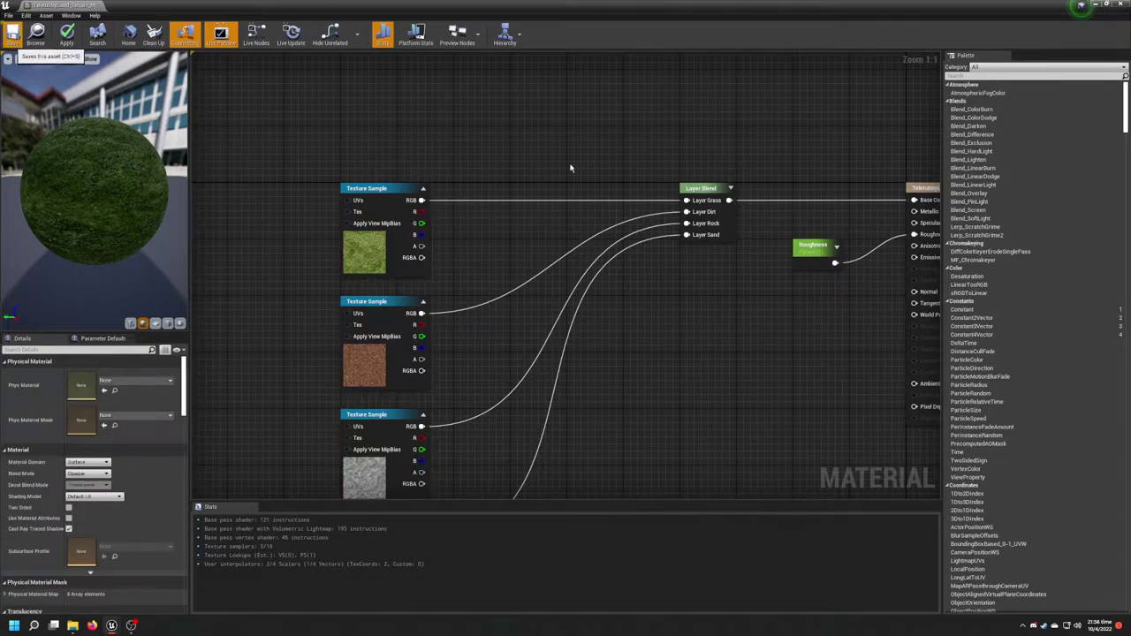
click(1125, 5)
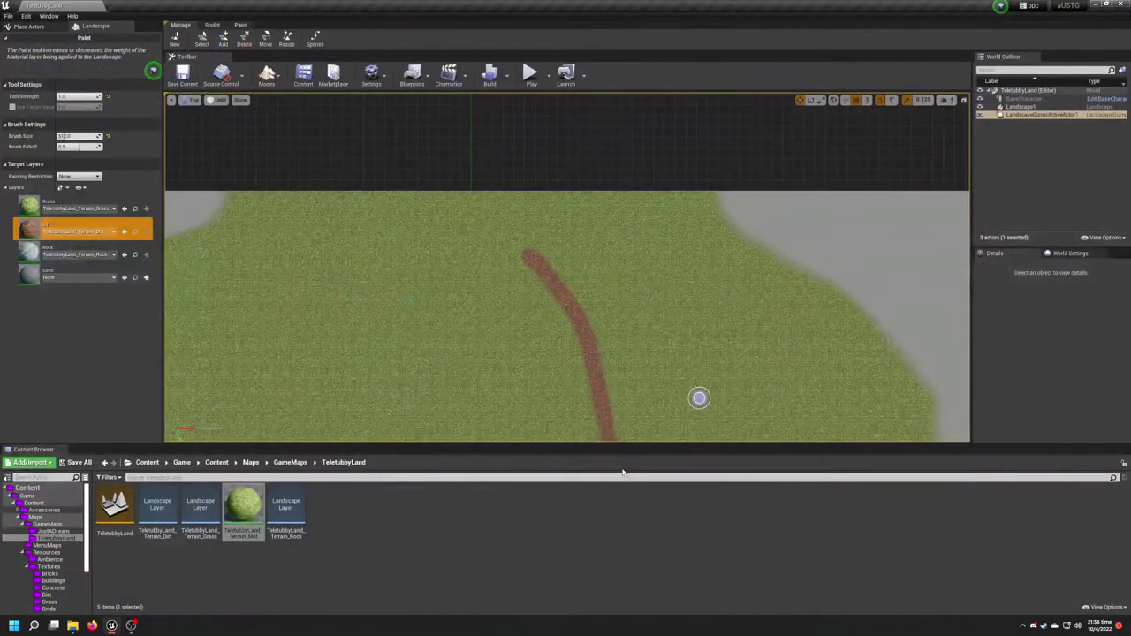
Create a weight-blended layer info named TeletubbyLand_Terrain_Sand for the Sand layer in the TeletubbyLand folder, and save all changes.
click(135, 280)
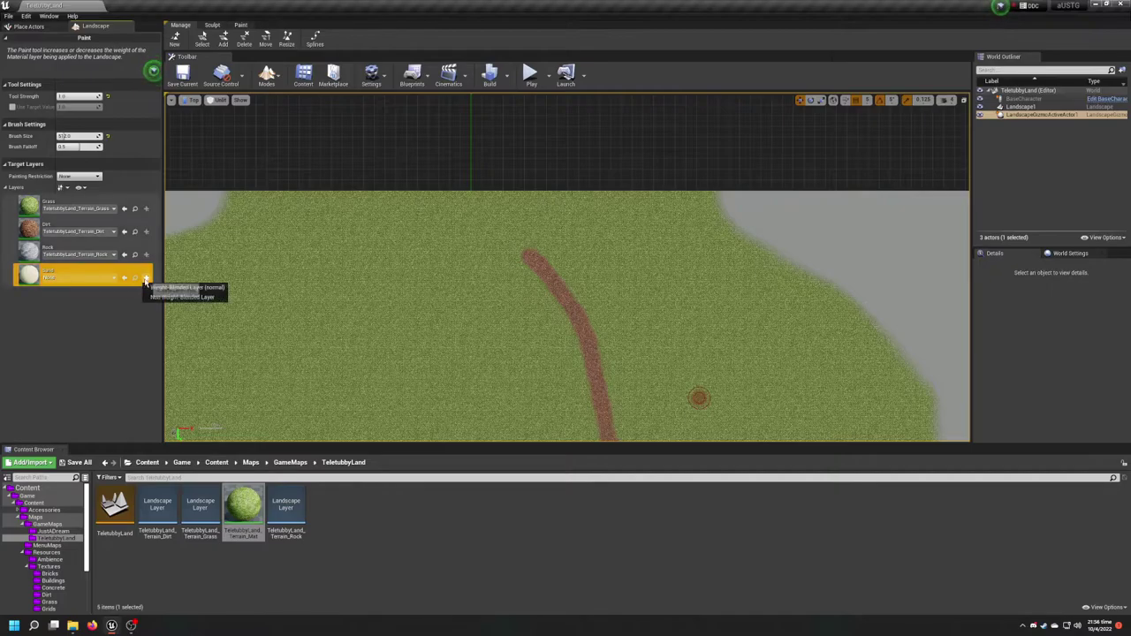
click(147, 279)
click(524, 284)
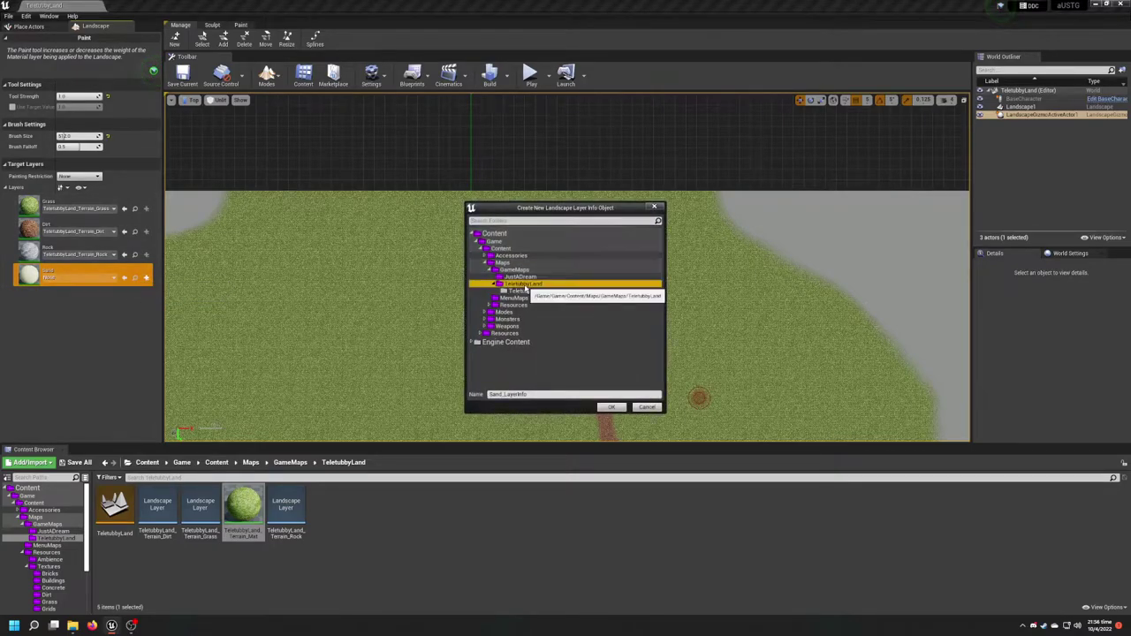
click(542, 396)
key(ctrl+a)
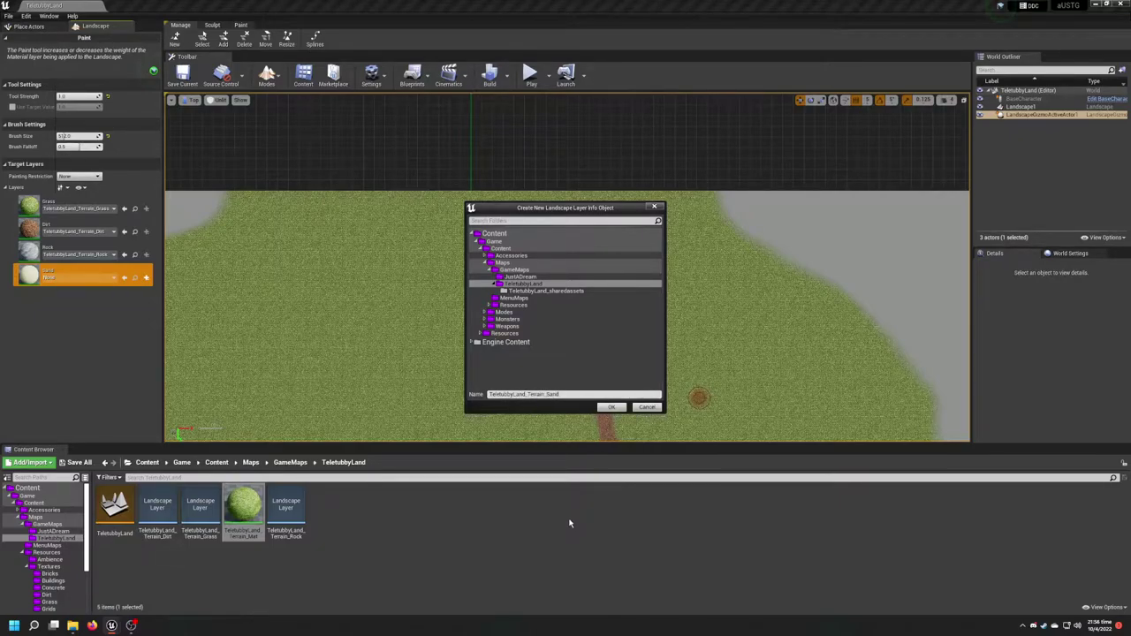
click(621, 409)
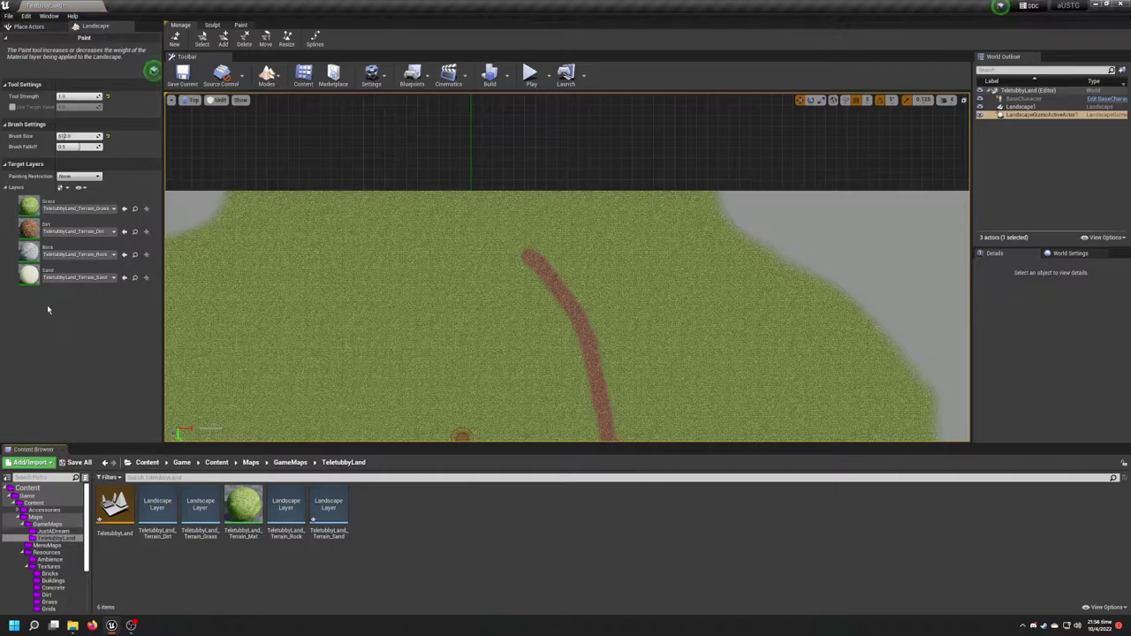
click(80, 277)
click(76, 462)
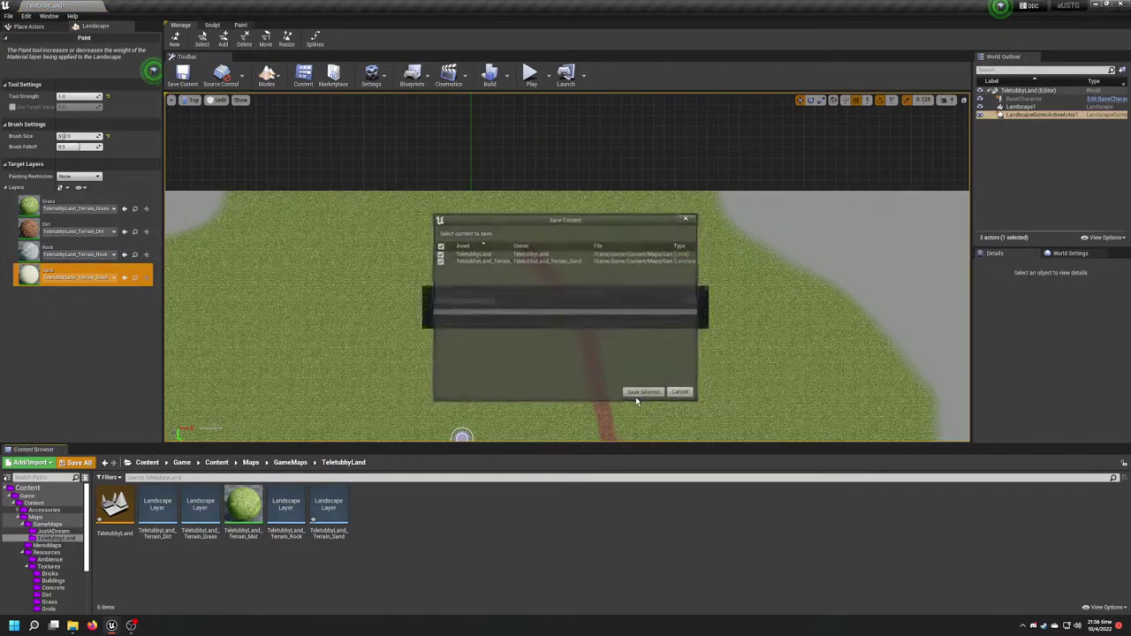
Paint a solid sand strip along the landscape's upper edge, spanning the gap between the two rock borders.
right_drag(320, 231, 390, 242)
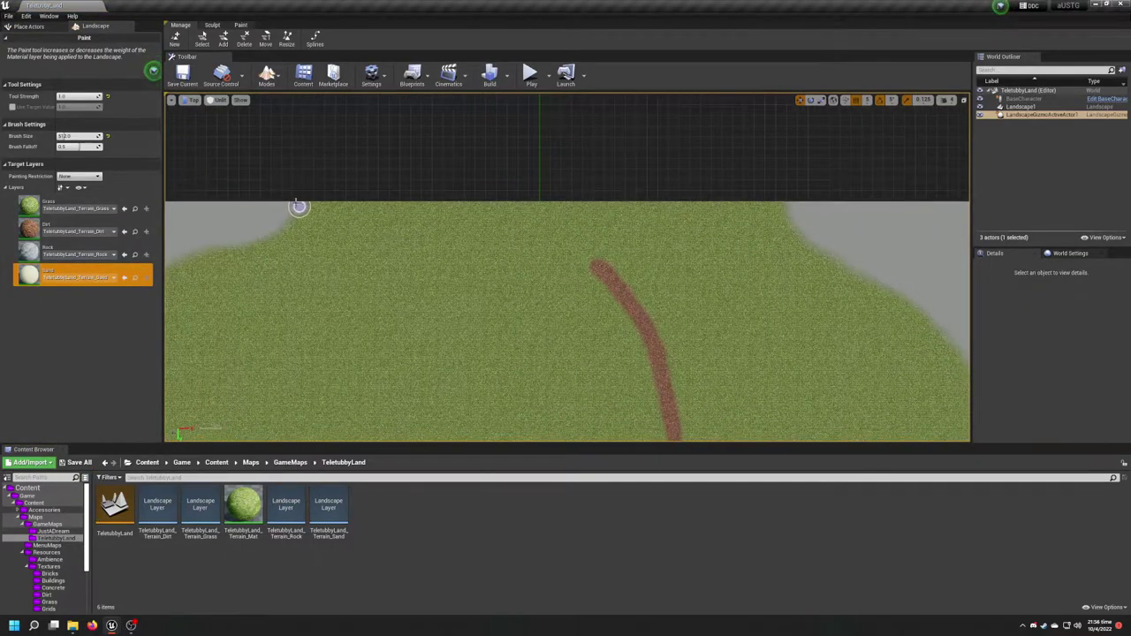
mouse_move(292, 204)
mouse_down()
mouse_move(353, 222)
mouse_move(578, 227)
mouse_up()
mouse_move(460, 227)
mouse_down()
mouse_move(672, 229)
mouse_move(793, 201)
mouse_up()
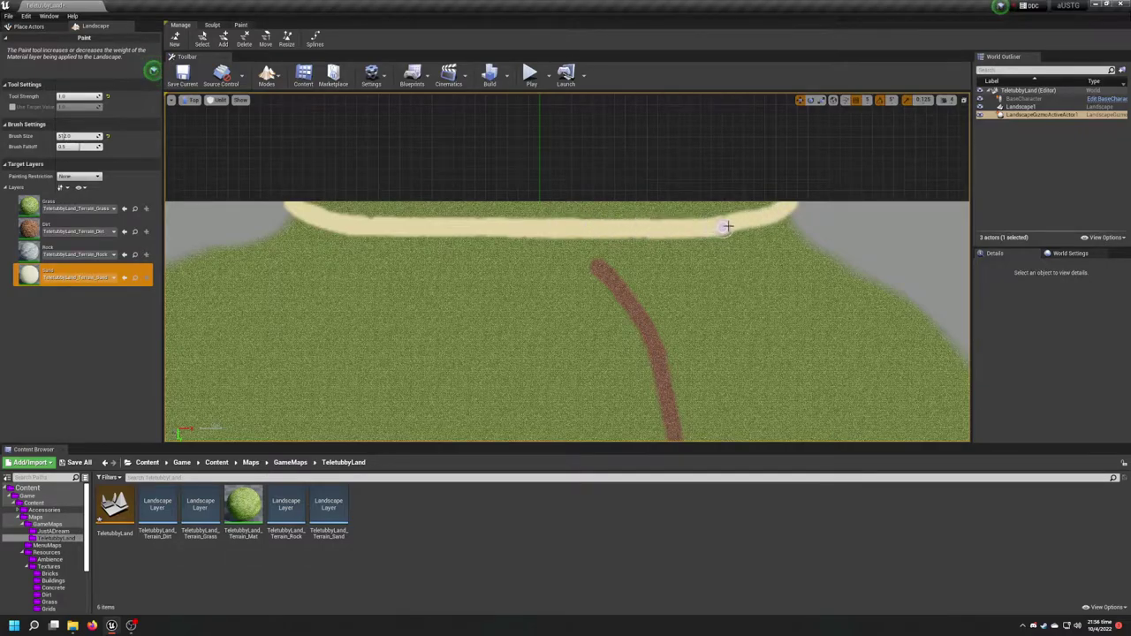
mouse_move(725, 207)
mouse_down()
mouse_move(651, 216)
mouse_move(733, 216)
mouse_up()
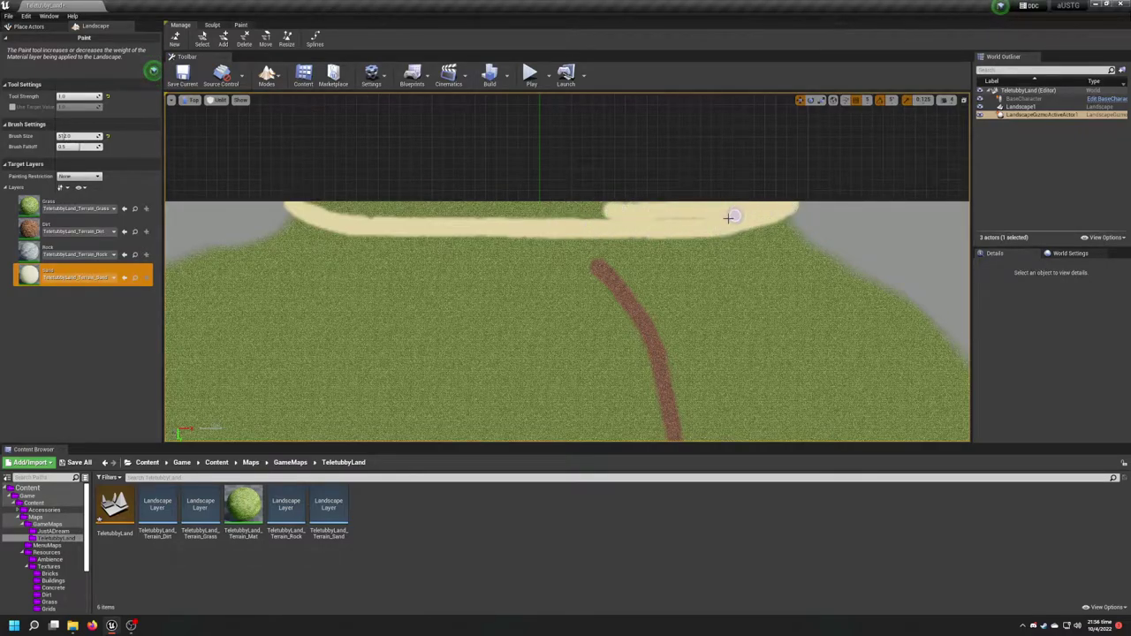
mouse_move(615, 216)
mouse_down()
mouse_move(625, 208)
mouse_move(364, 212)
mouse_up()
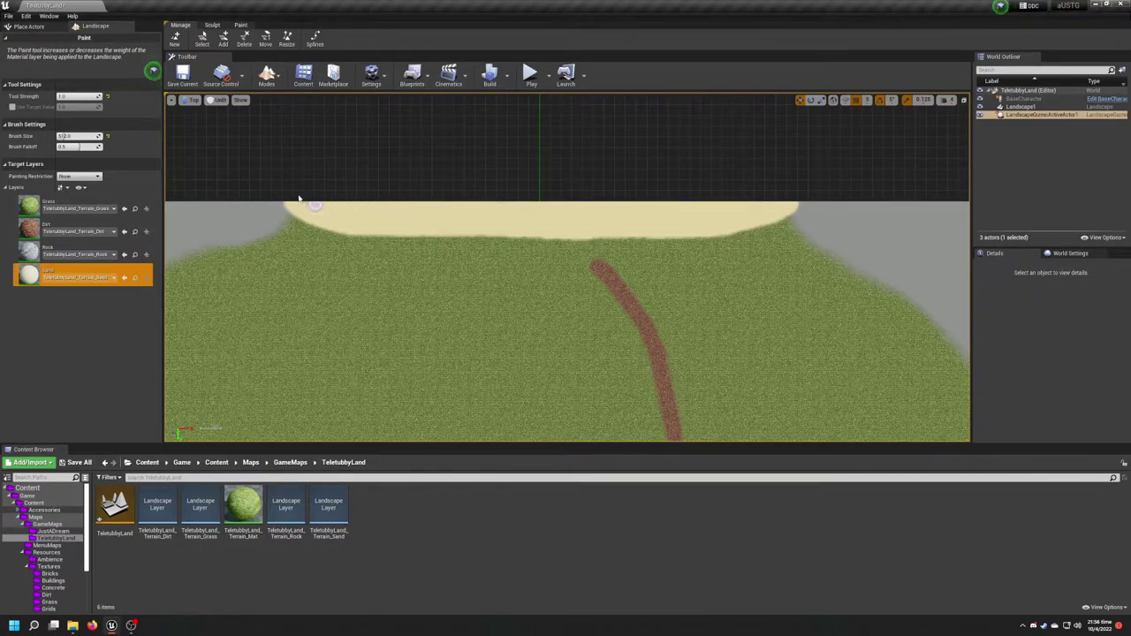
Widen the sand strip down to the dirt path's end and out to the rock borders, filling the remaining grass gaps.
mouse_move(335, 234)
mouse_down()
mouse_move(689, 245)
mouse_move(781, 213)
mouse_up()
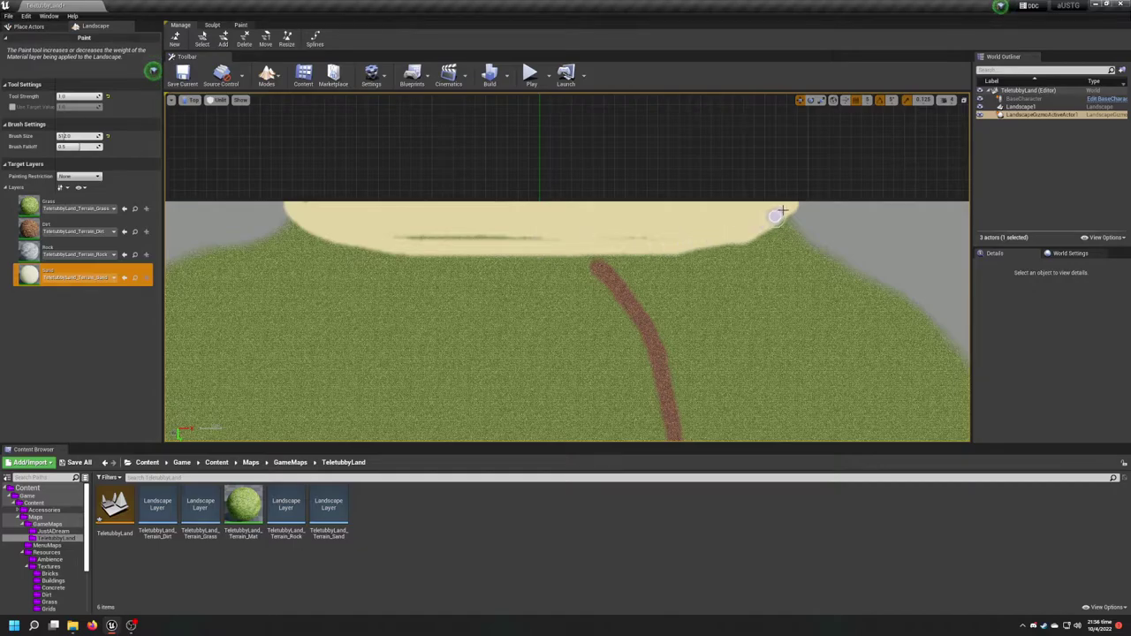
drag(583, 233, 401, 230)
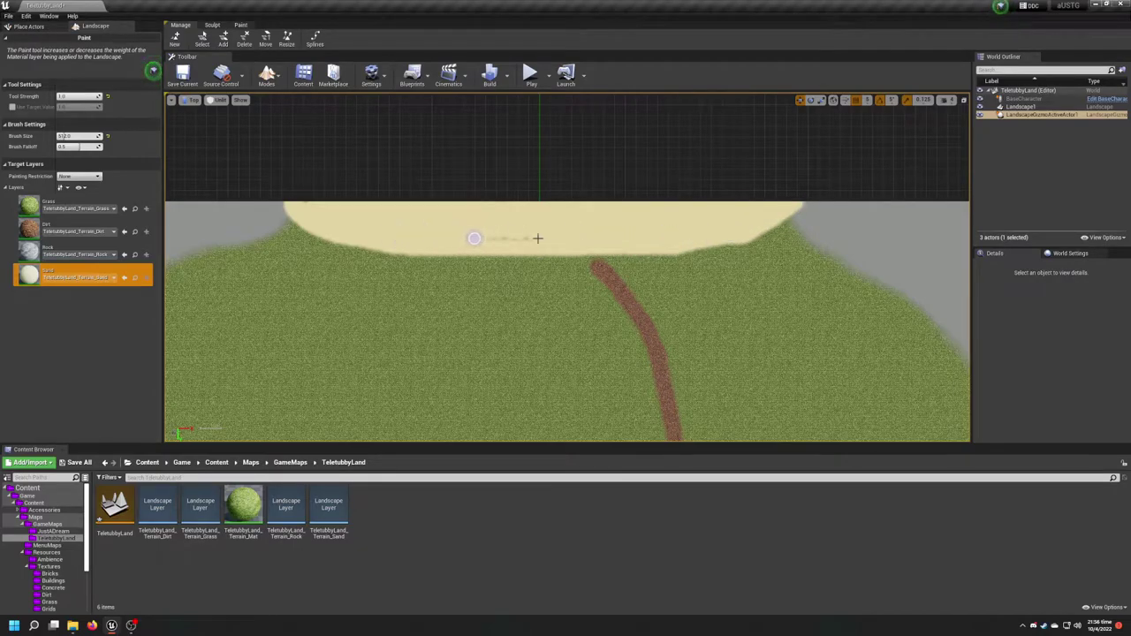
mouse_move(288, 211)
mouse_down()
mouse_move(328, 250)
mouse_move(722, 253)
mouse_move(782, 230)
mouse_up()
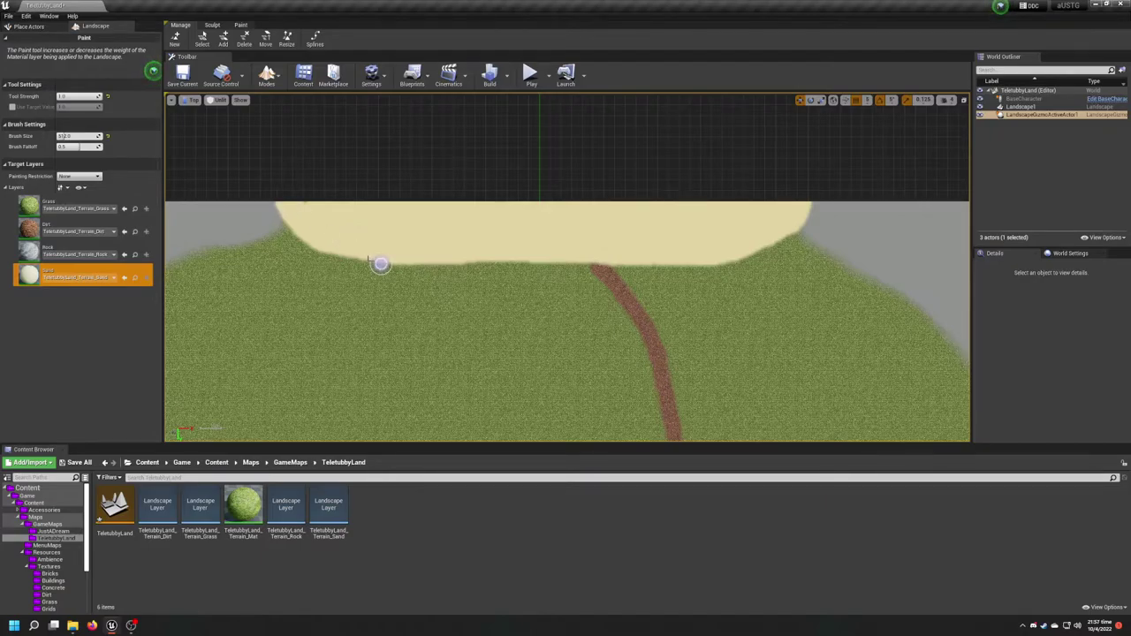
Extend the dirt path into the sand strip and repaint the protruding dirt end with sand.
click(75, 231)
scroll(587, 276, up, 3)
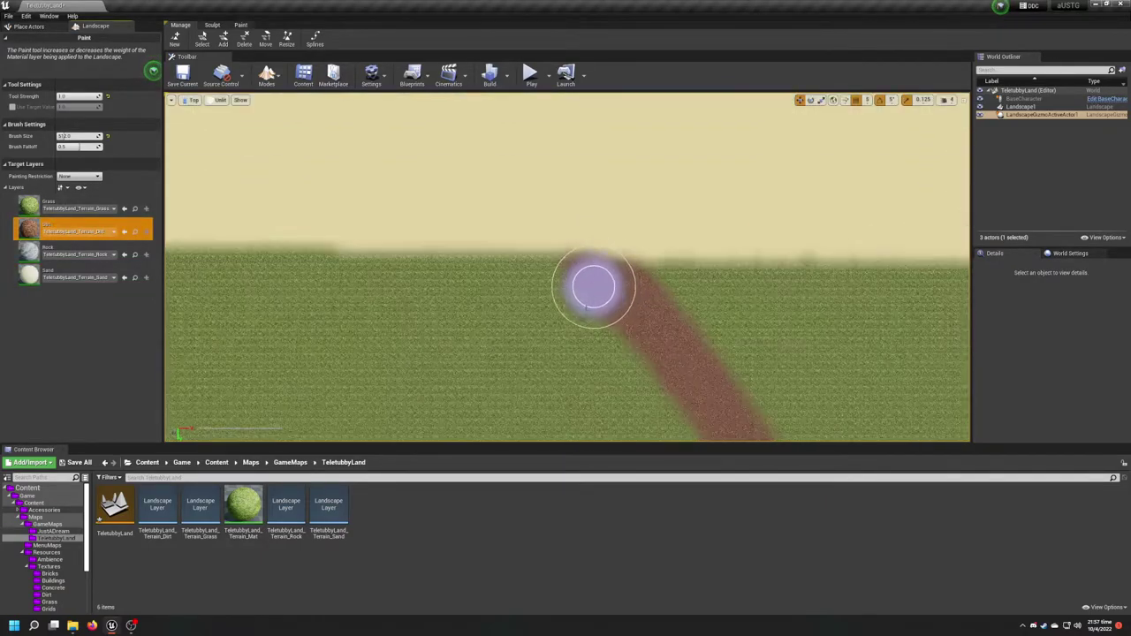
drag(610, 281, 541, 188)
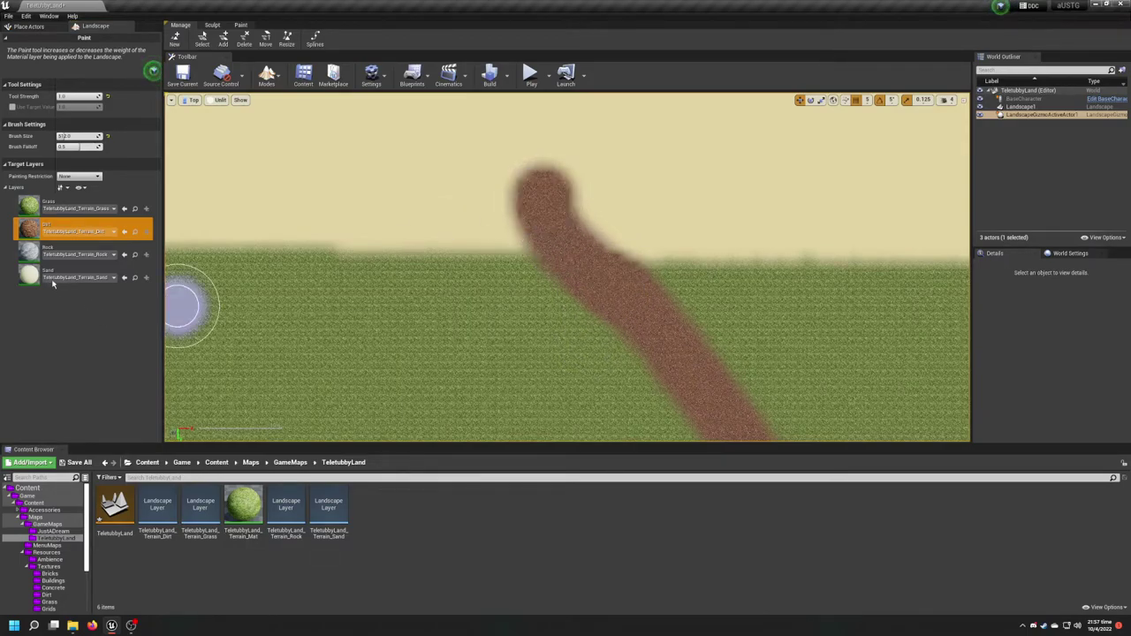
click(64, 277)
mouse_move(454, 222)
mouse_down()
mouse_move(807, 221)
mouse_move(560, 192)
mouse_up()
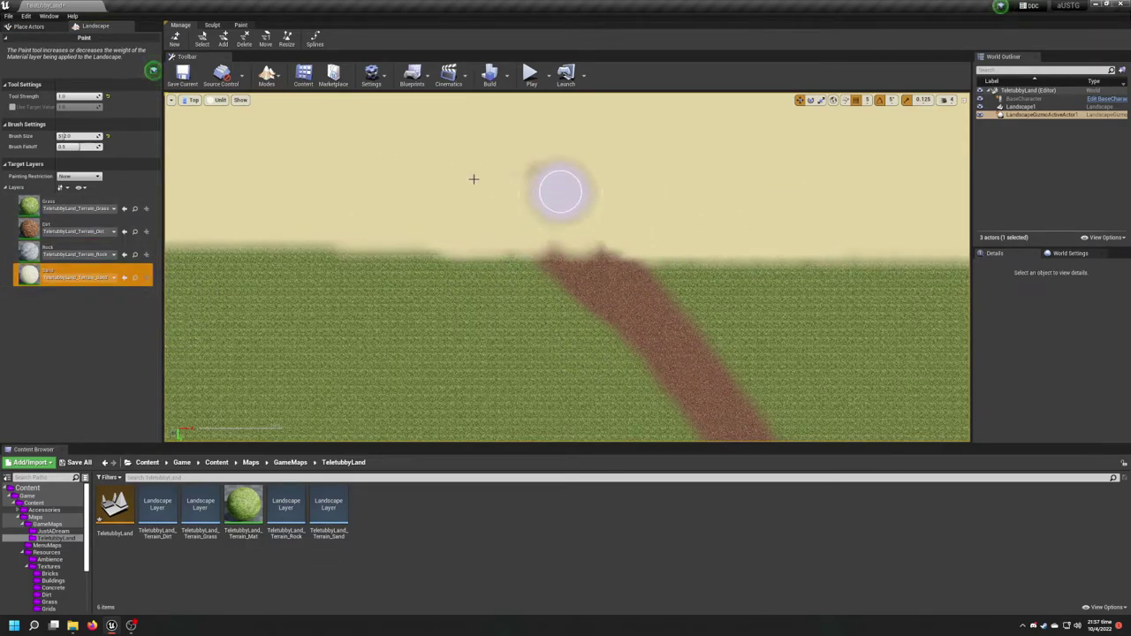
Select the BaseCharacter actor and examine where it stands relative to the sand strip, leaving nothing selected.
scroll(595, 278, up, 5)
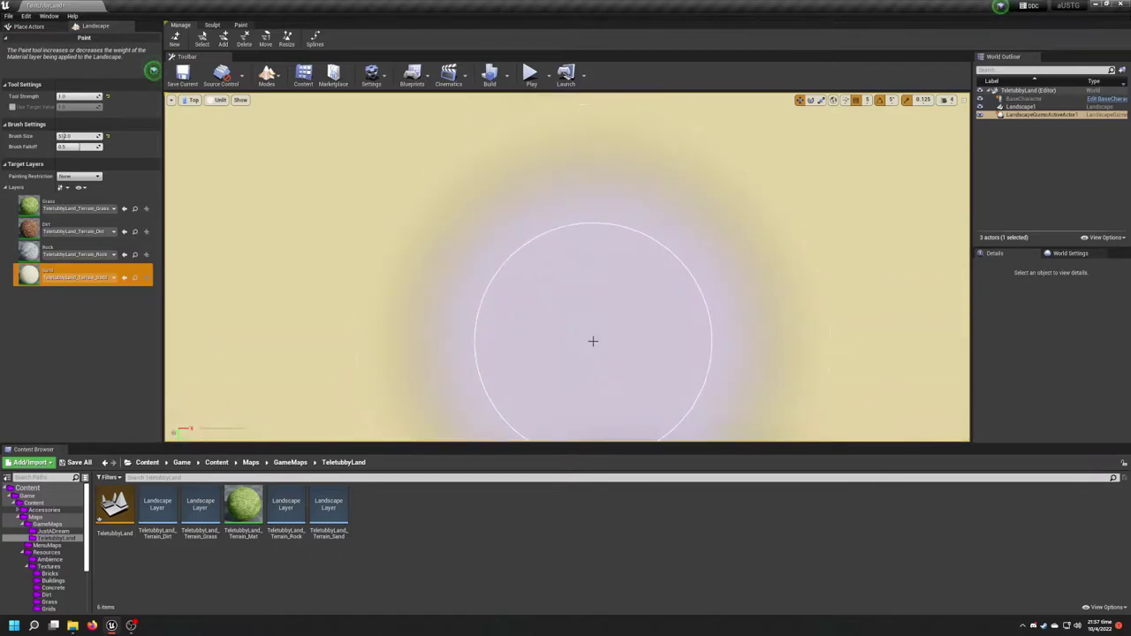
scroll(556, 209, up, 2)
scroll(565, 189, down, 6)
scroll(564, 188, down, 2)
key(shift+1)
click(1024, 68)
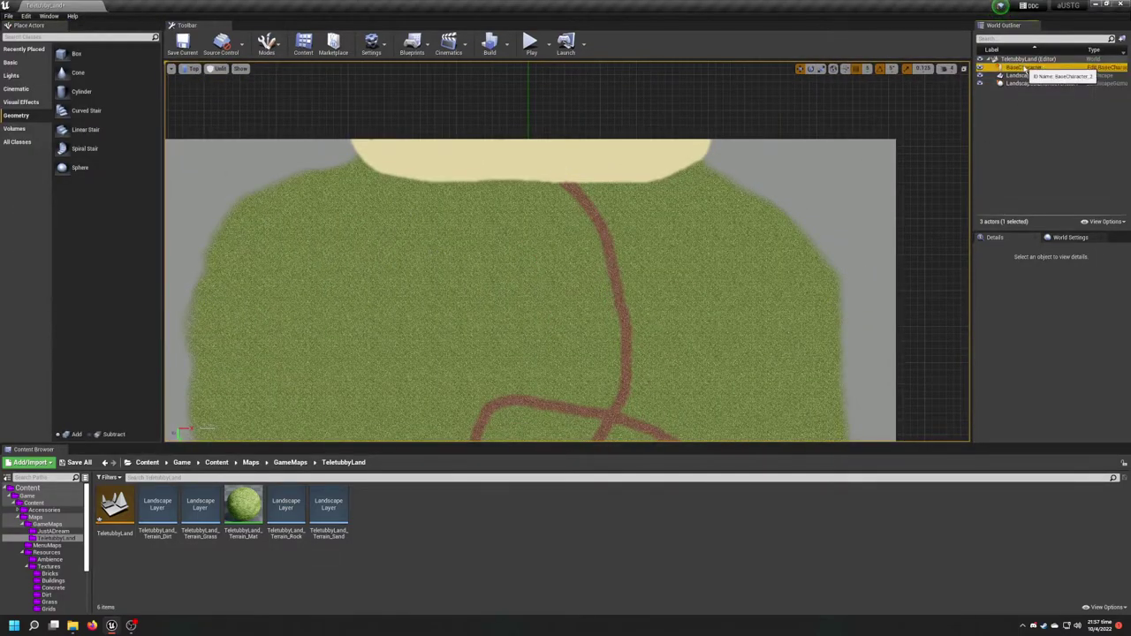
right_drag(663, 283, 477, 122)
scroll(694, 402, down, 4)
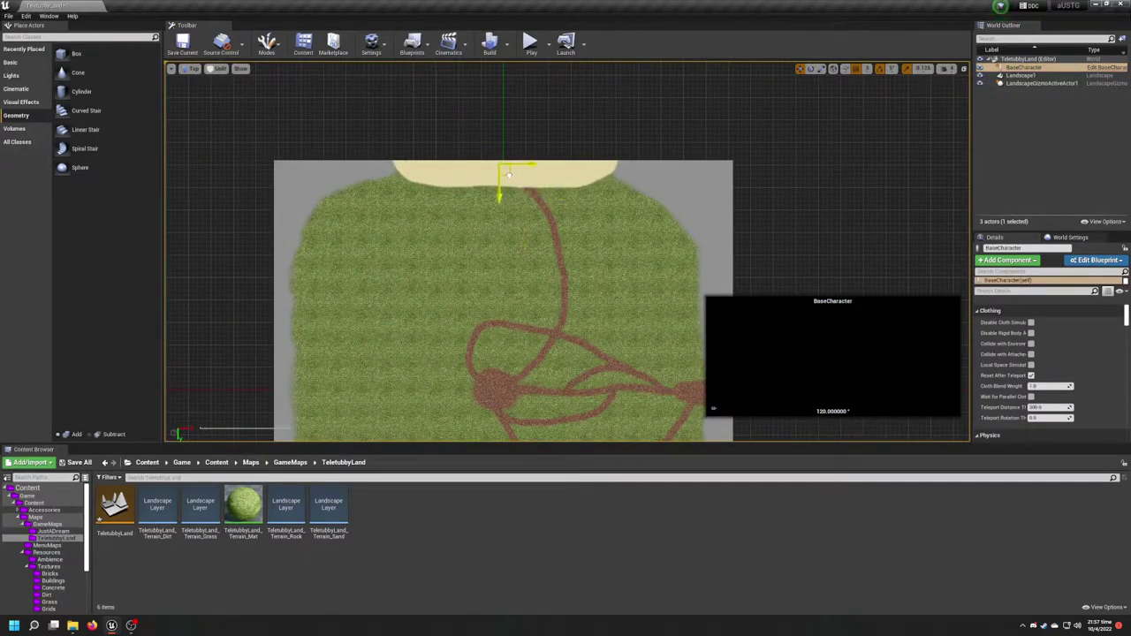
click(1016, 175)
scroll(500, 181, up, 8)
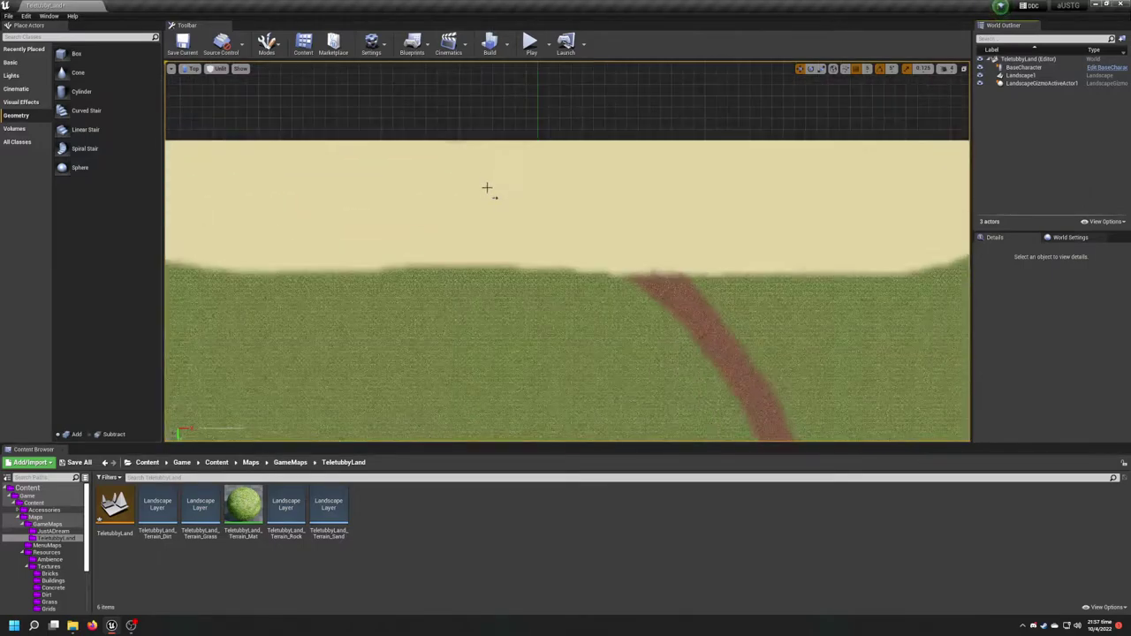
scroll(516, 220, down, 5)
Return to landscape painting and paint a second Dirt path from the sand strip's lower edge down into the western grass.
key(shift+2)
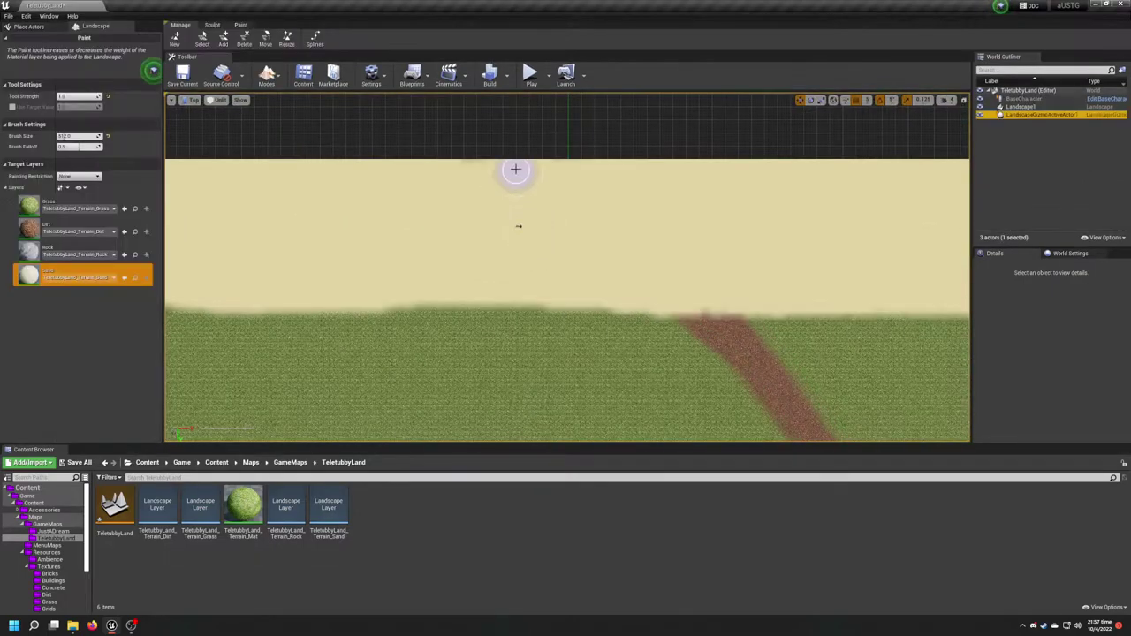
click(75, 231)
scroll(456, 183, down, 2)
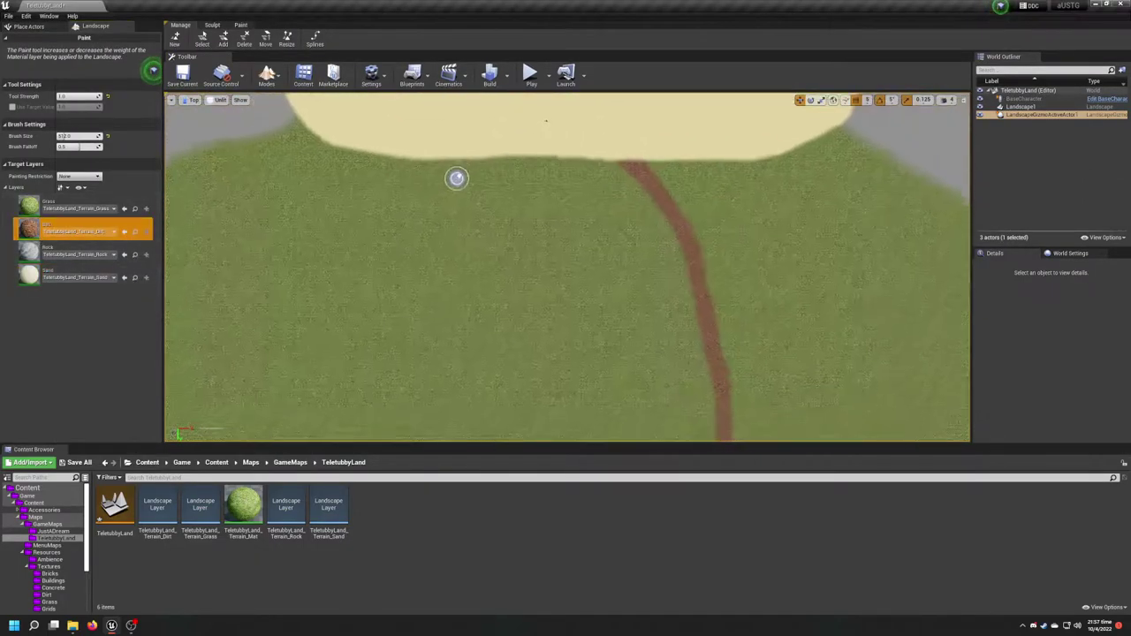
scroll(517, 168, down, 4)
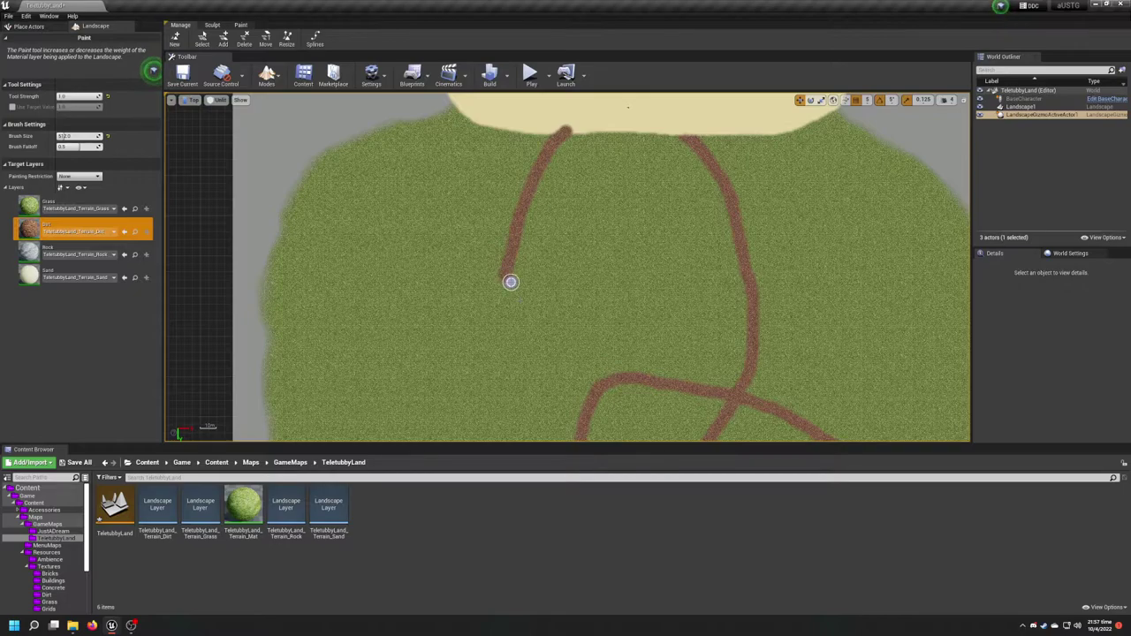
scroll(537, 372, down, 2)
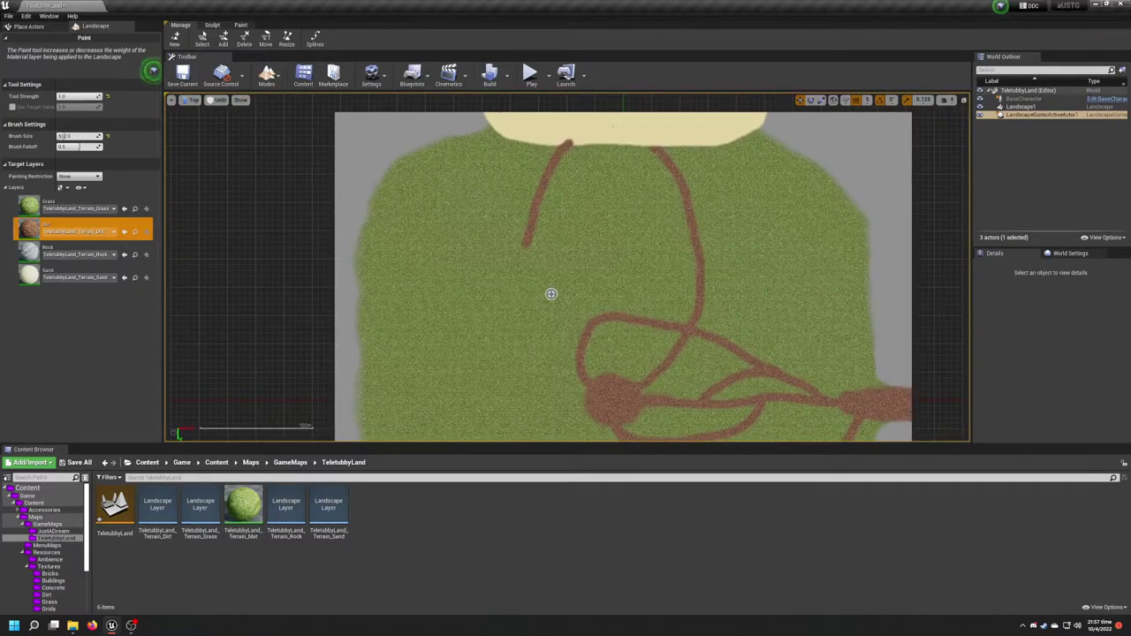
scroll(540, 296, up, 4)
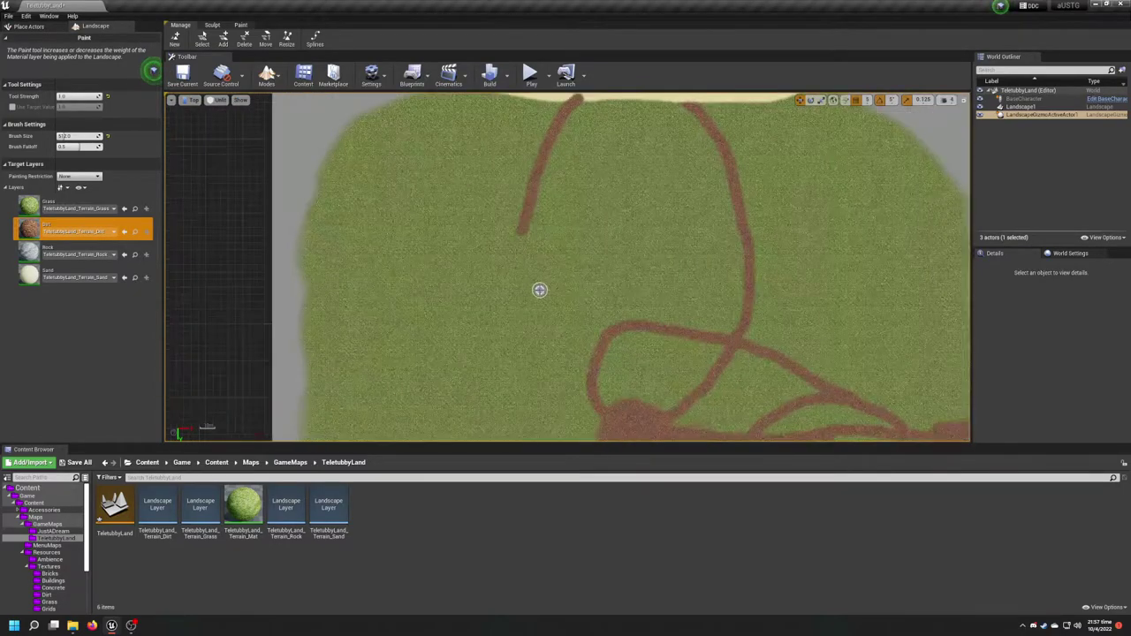
right_drag(564, 163, 597, 172)
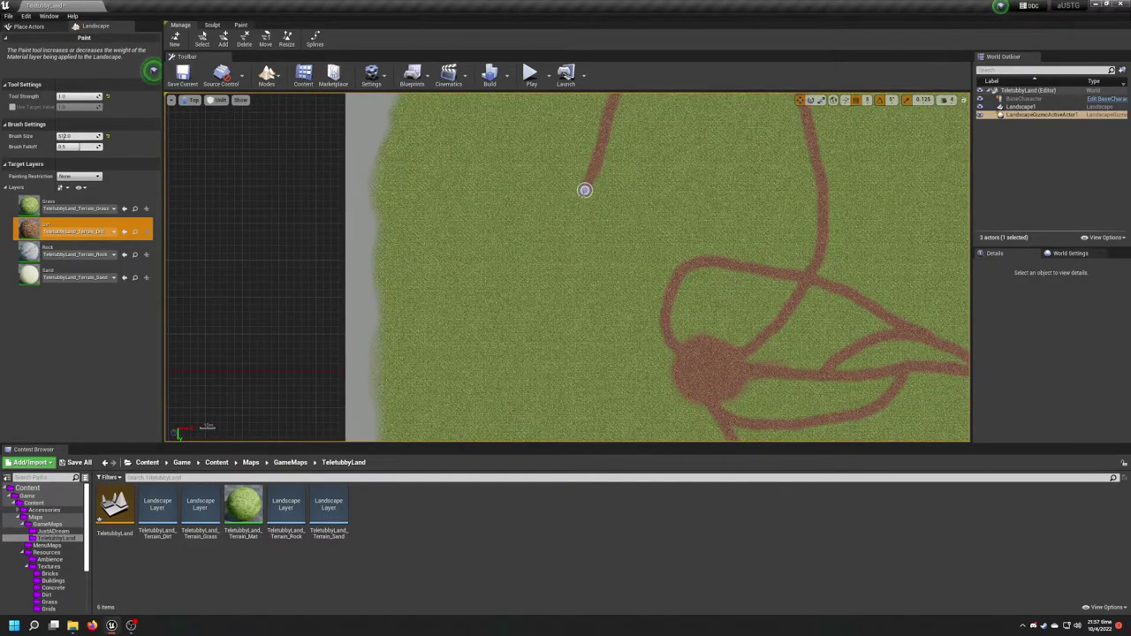
scroll(582, 249, up, 2)
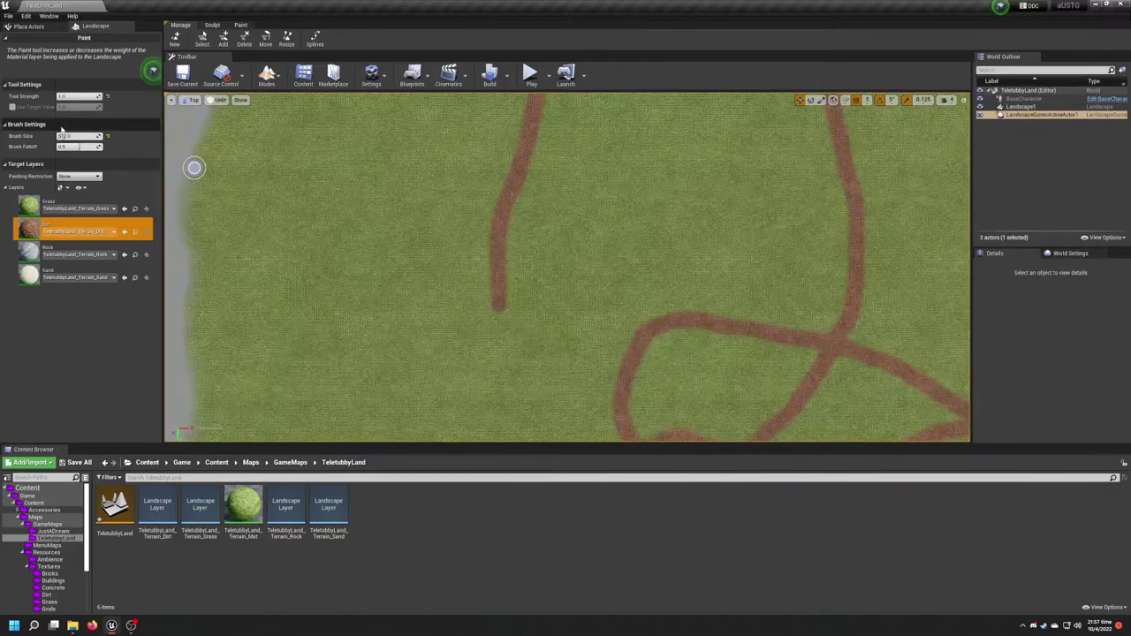
Reset the brush size to its default of 2048 and paint an oval dirt clearing at the new path's lower end.
click(107, 137)
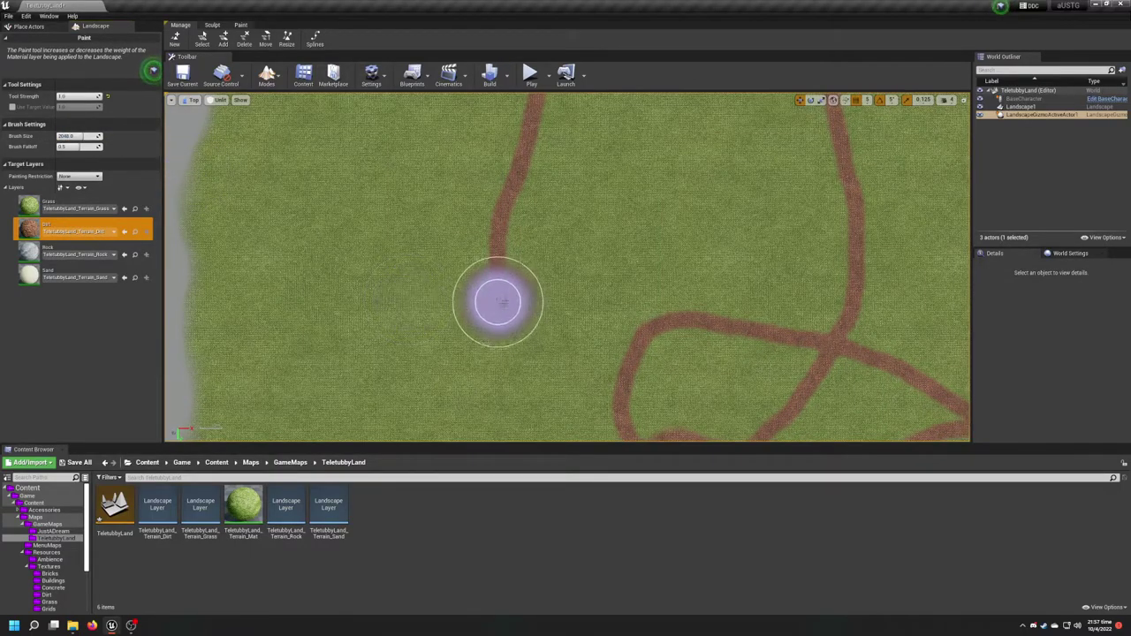
mouse_move(512, 314)
mouse_down()
mouse_move(498, 369)
mouse_move(505, 315)
mouse_up()
mouse_move(504, 316)
right_down()
mouse_move(477, 274)
mouse_move(479, 315)
right_up()
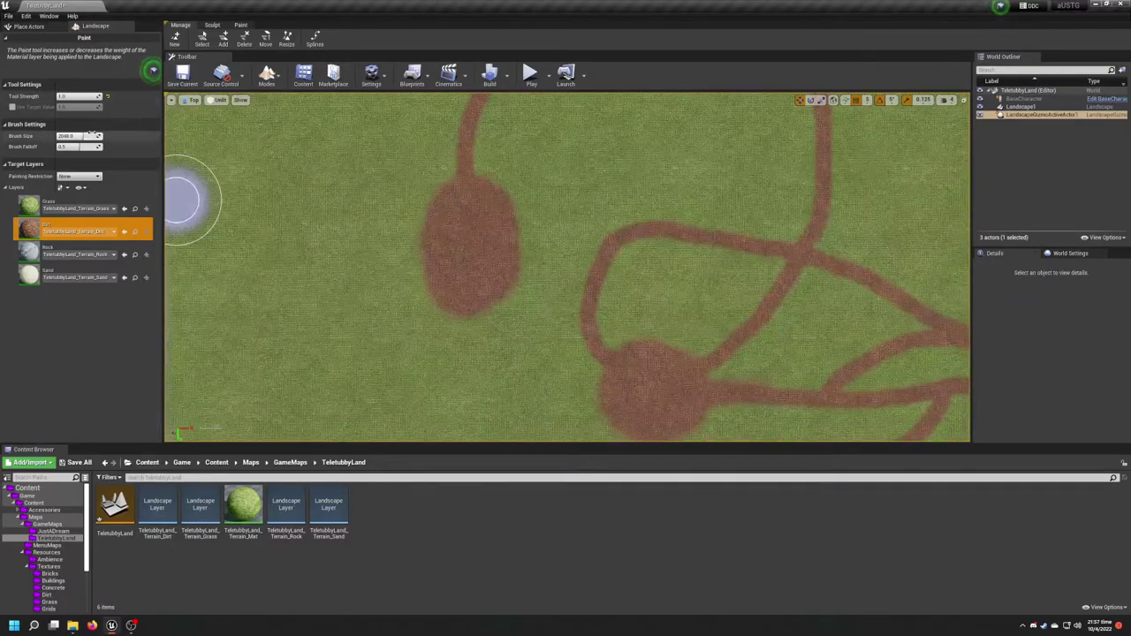
Set the brush size to 512 and paint a dirt path from the oval clearing to the central round clearing.
text(512)
key(Return)
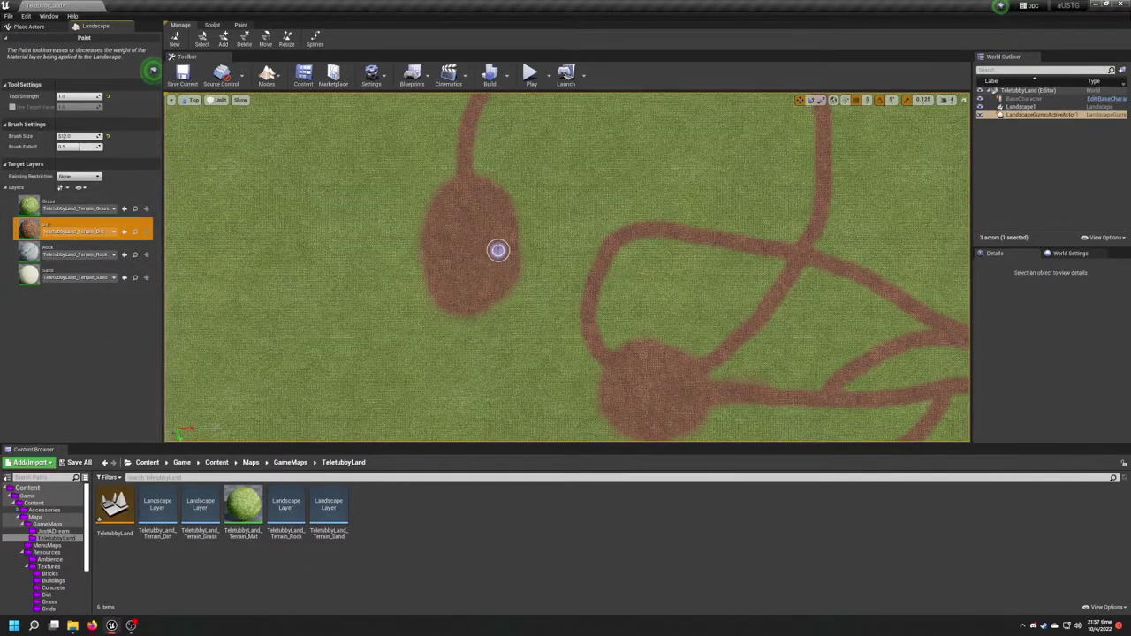
drag(489, 255, 613, 366)
right_drag(613, 366, 637, 176)
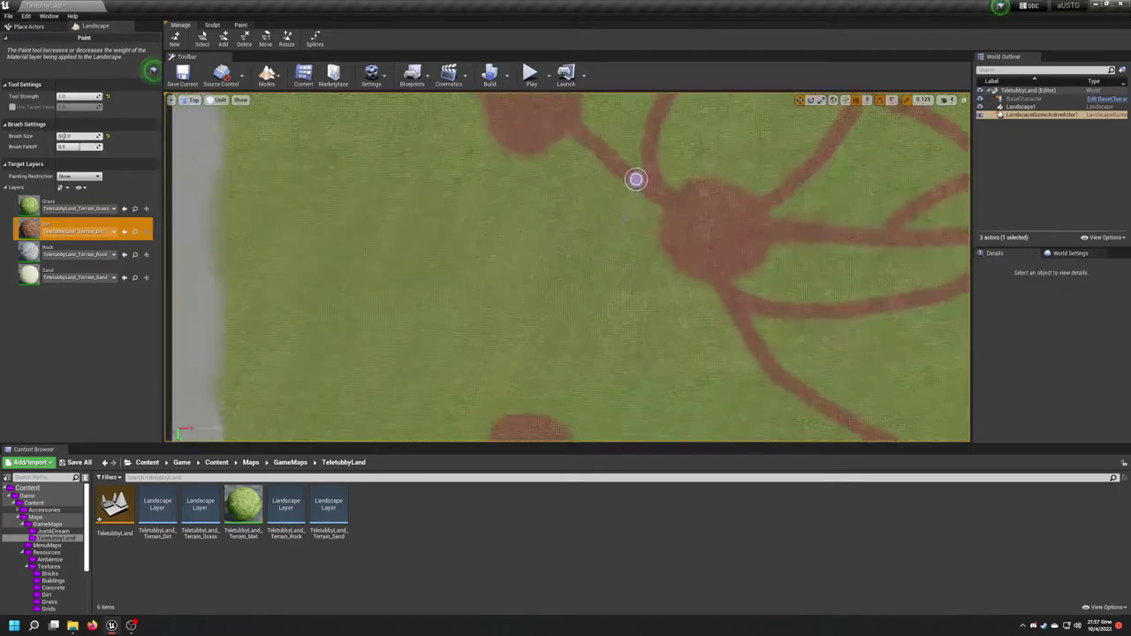
Undo the short stub below the central clearing and paint a dirt path from there to the small southwestern clearing.
right_drag(694, 231, 688, 198)
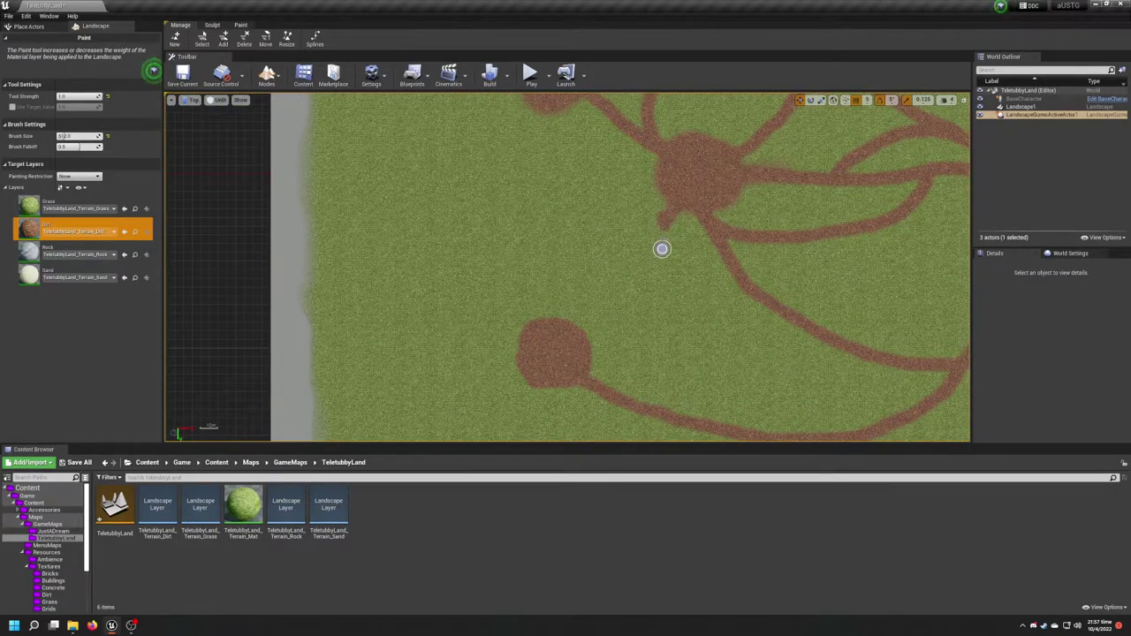
key(ctrl+z)
drag(677, 192, 568, 348)
mouse_move(569, 348)
right_down()
mouse_move(521, 319)
mouse_move(502, 396)
right_up()
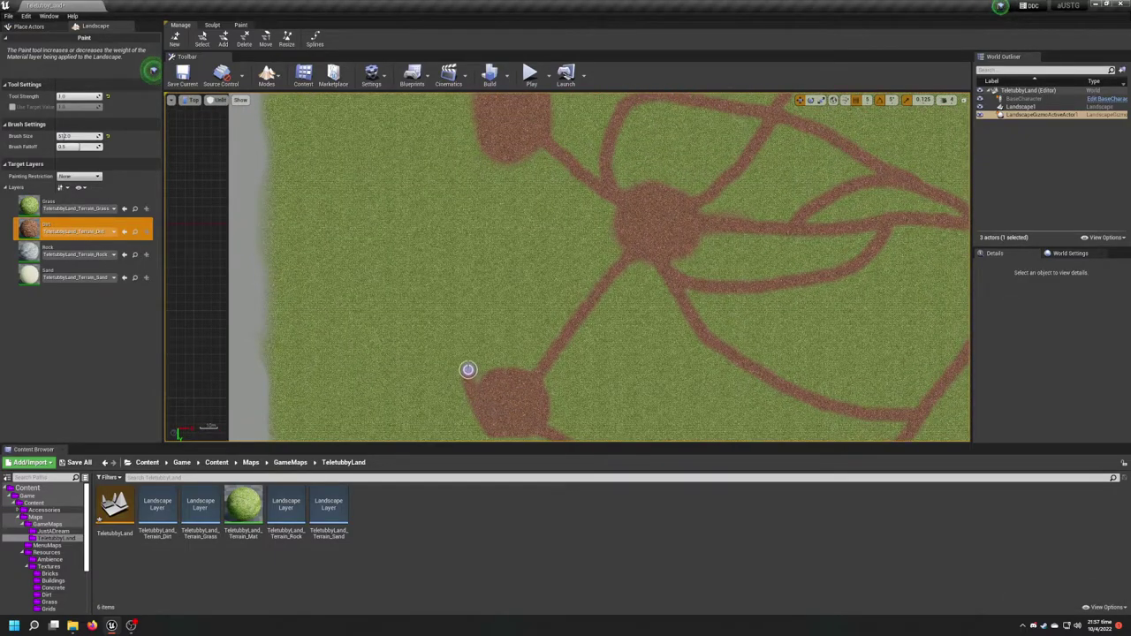
Paint a dirt path joining the southwestern and oval clearings, and a straight one running west from the central clearing across it.
drag(469, 317, 484, 246)
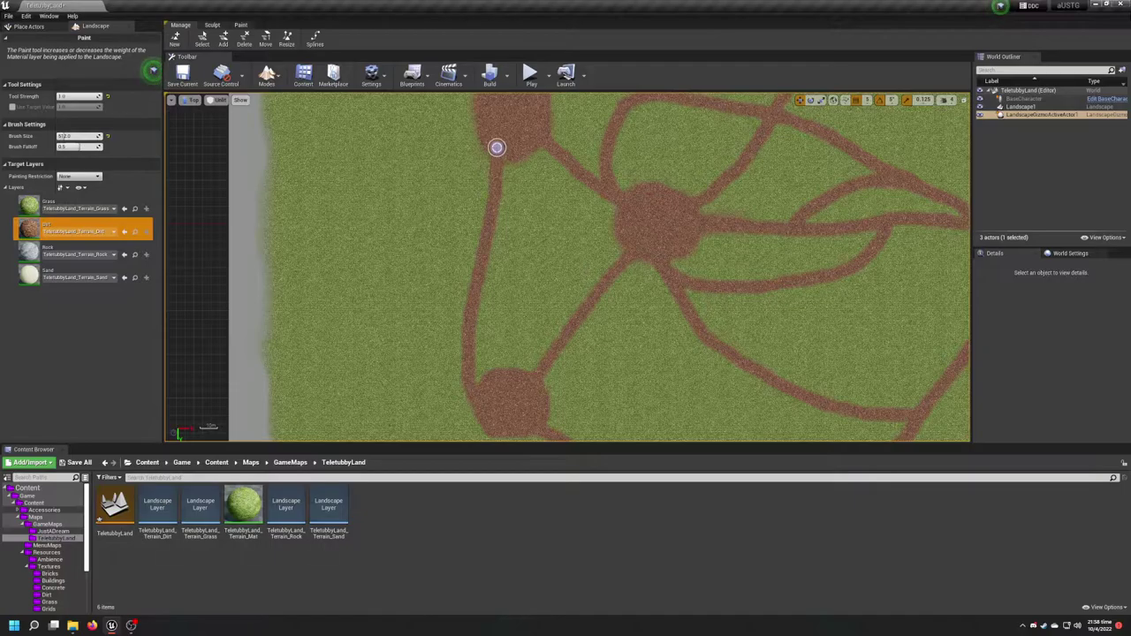
right_drag(579, 242, 631, 268)
drag(651, 257, 562, 257)
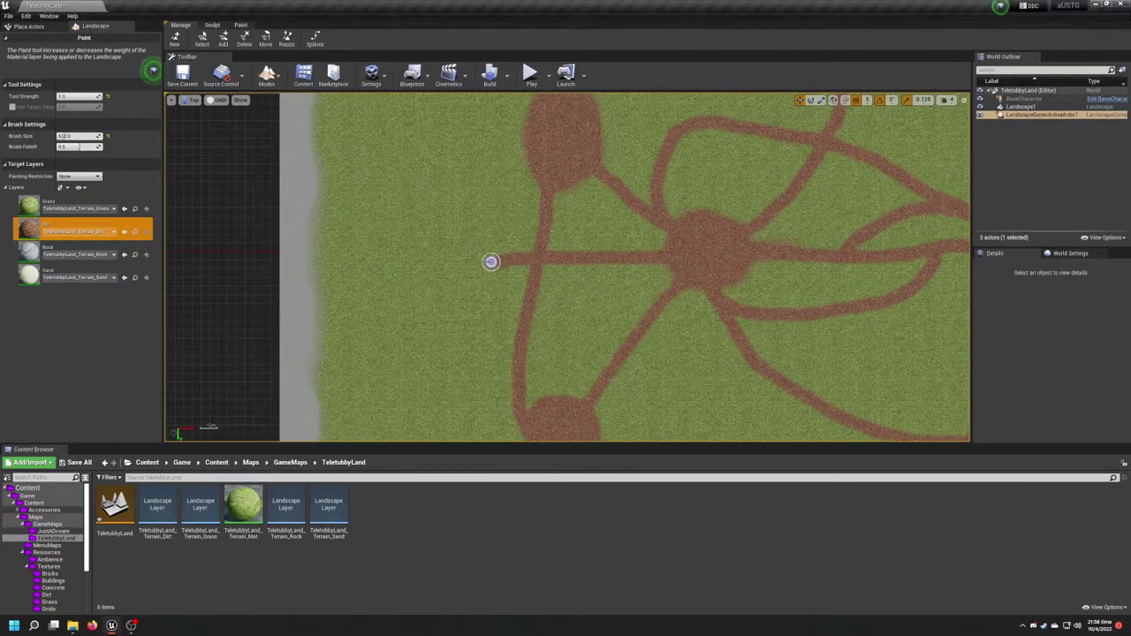
Reset the brush size to its default and paint a large round dirt clearing at the straight path's western end.
click(107, 136)
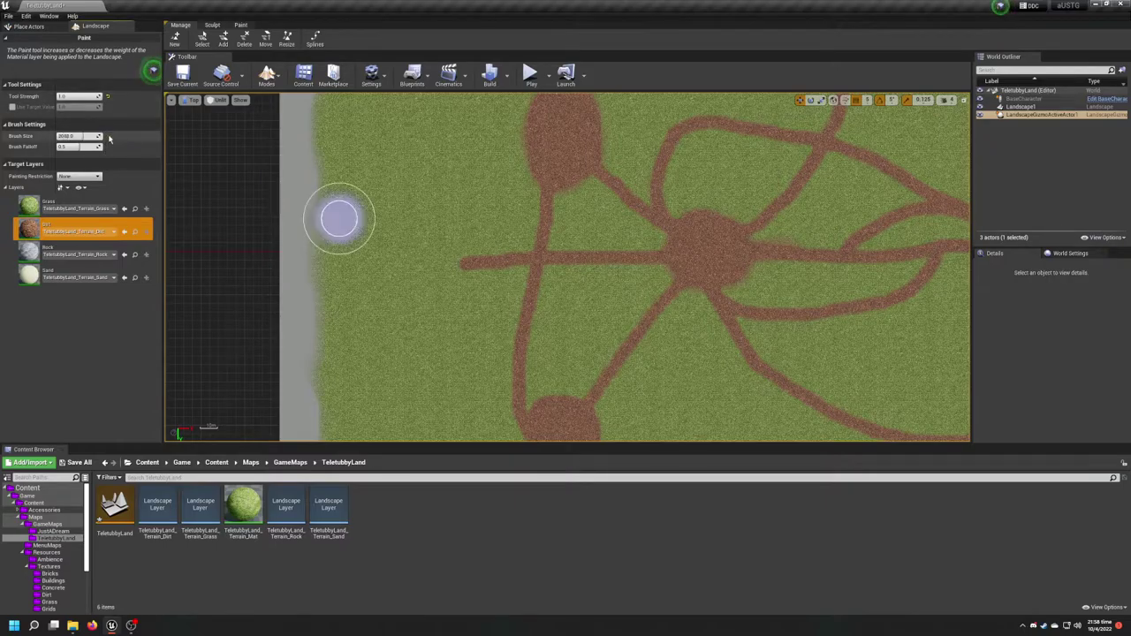
right_drag(389, 239, 455, 268)
scroll(457, 268, up, 4)
mouse_move(480, 233)
mouse_down()
mouse_move(430, 242)
mouse_move(522, 298)
mouse_move(425, 303)
mouse_up()
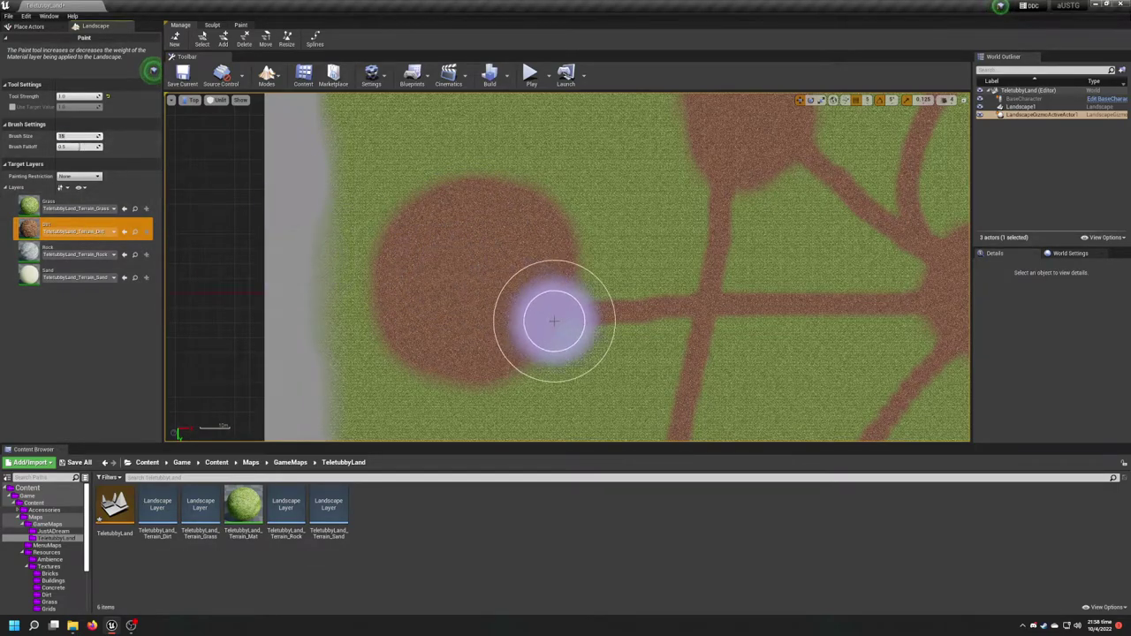
Set the brush size to 512 and paint a curved dirt path between the large western clearing and the small southwestern clearing.
key(bracketleft)
key(bracketleft)
key(bracketleft)
scroll(530, 308, down, 3)
right_drag(527, 302, 454, 150)
mouse_move(441, 181)
mouse_down()
mouse_move(449, 266)
mouse_move(530, 345)
mouse_move(607, 373)
mouse_up()
key(ctrl+z)
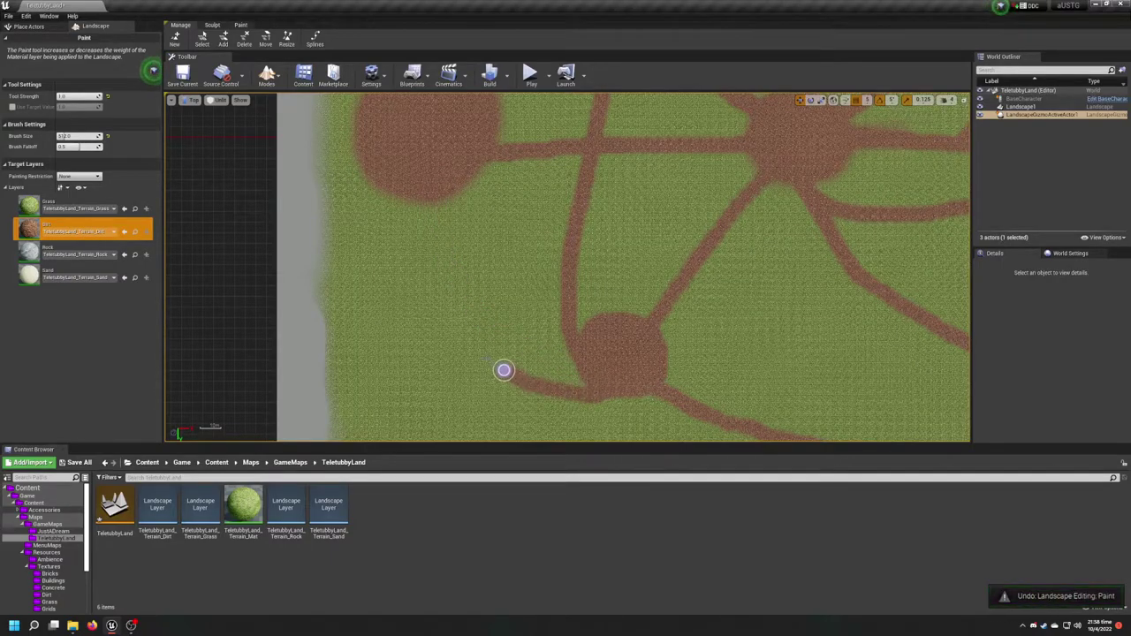
key(ctrl+z)
mouse_move(571, 389)
mouse_down()
mouse_move(450, 265)
mouse_move(433, 184)
mouse_up()
Paint a dirt path from the large western clearing up toward the landscape's northwestern corner.
mouse_move(490, 232)
right_down()
mouse_move(442, 229)
mouse_move(416, 337)
right_up()
scroll(443, 229, down, 2)
scroll(439, 240, up, 3)
scroll(439, 239, down, 4)
mouse_move(403, 344)
mouse_down()
mouse_move(426, 231)
mouse_move(448, 190)
mouse_up()
Reset the brush size to its default and paint a wide dirt clearing at the upper end of the northwestern path.
right_drag(448, 190, 448, 288)
scroll(448, 288, up, 1)
click(109, 137)
mouse_move(463, 288)
mouse_down()
mouse_move(452, 292)
mouse_move(461, 250)
mouse_move(451, 280)
mouse_move(530, 365)
mouse_move(520, 271)
mouse_up()
Set the brush size to 512 and paint two dirt paths linking the northwestern clearing to the path from the sand strip.
click(75, 137)
text(512512)
key(Return)
key(ctrl+z)
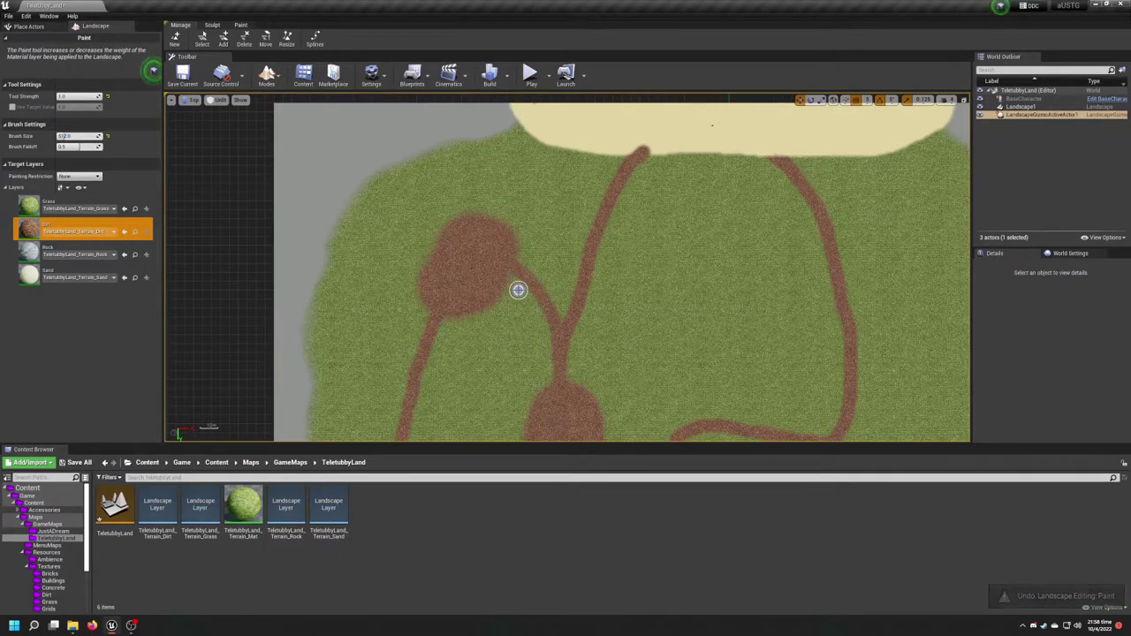
drag(477, 212, 569, 172)
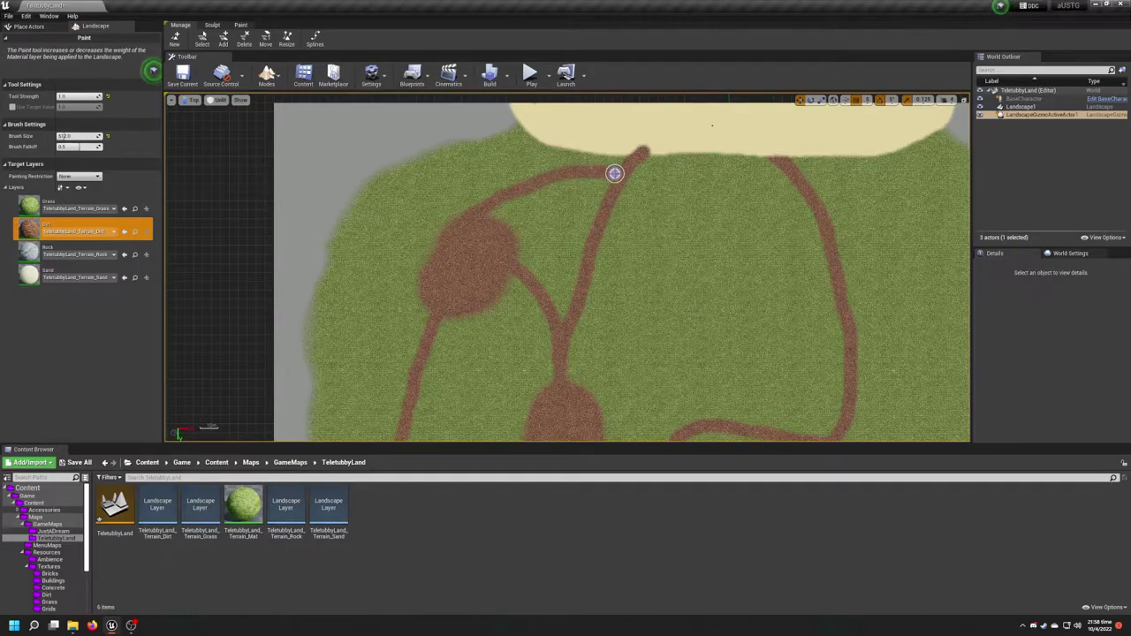
Cover the western path's tip that protrudes into the sand strip with the Sand layer, evening out the strip's lower edge.
click(75, 277)
scroll(622, 146, up, 3)
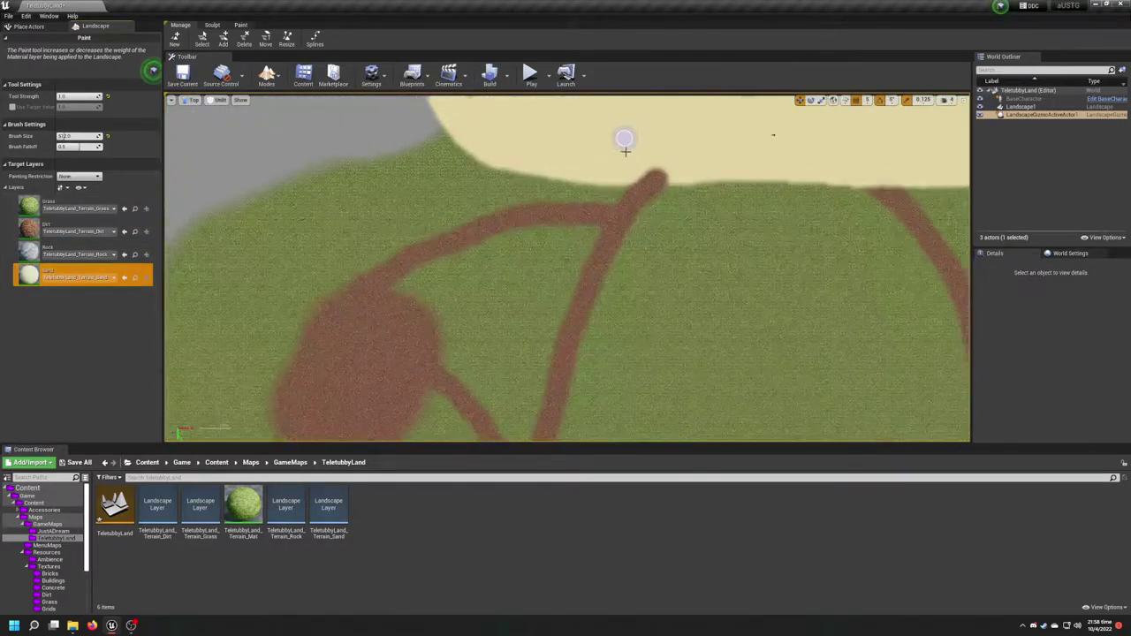
drag(616, 185, 777, 183)
scroll(471, 164, down, 2)
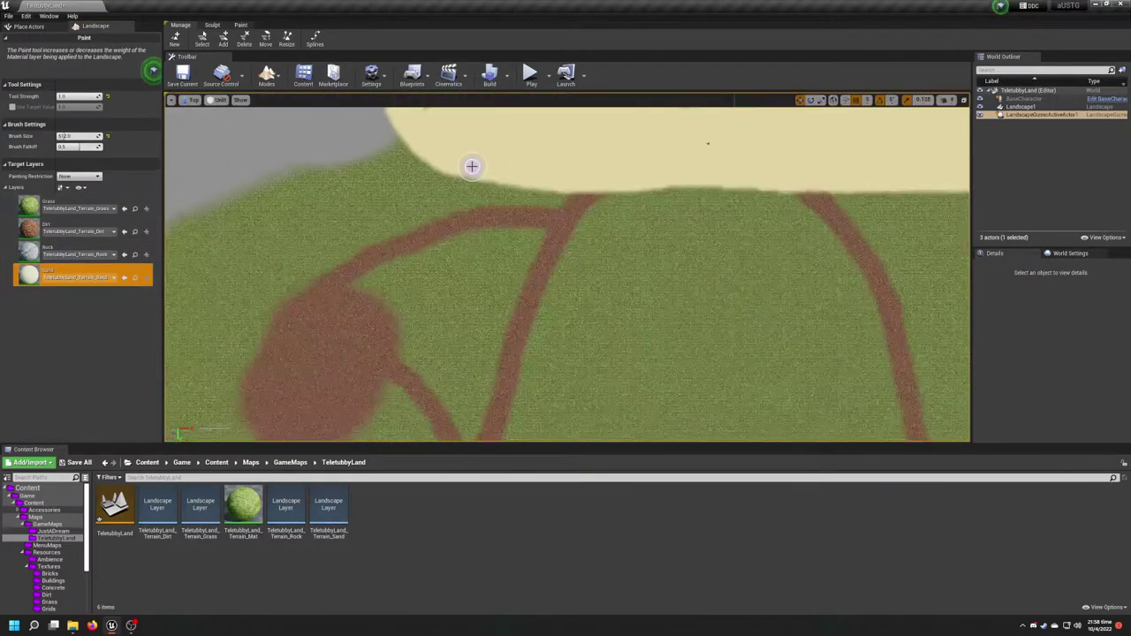
Using the Dirt layer at brush size 2048, paint one clearing between the two northern paths and another east of them.
click(53, 231)
scroll(545, 242, down, 2)
scroll(555, 277, up, 1)
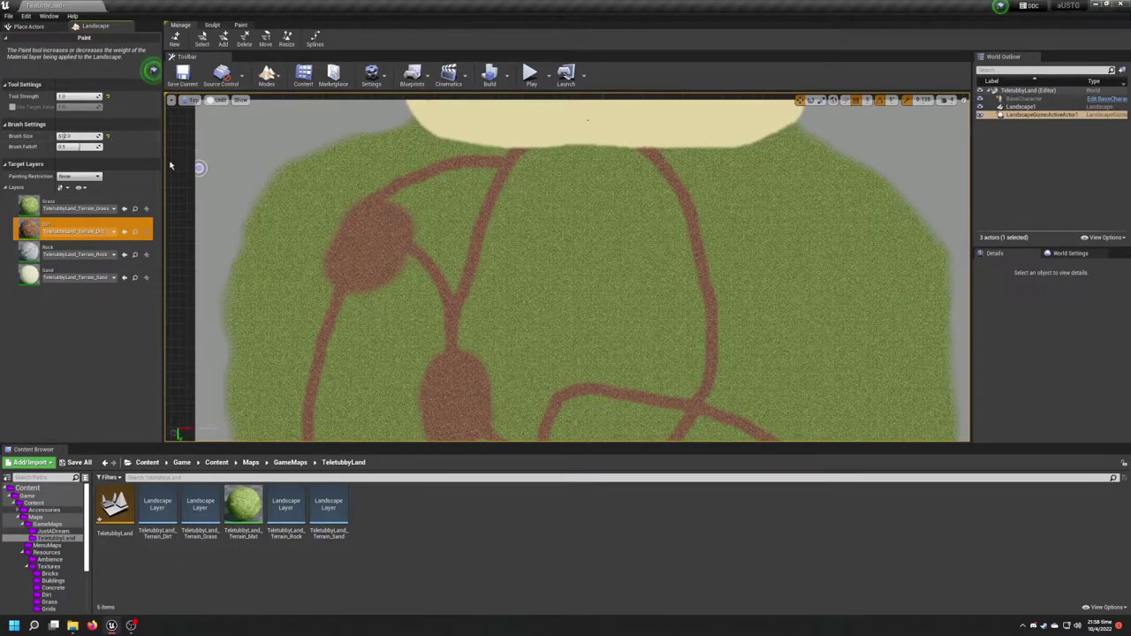
mouse_move(607, 273)
mouse_down()
mouse_move(580, 271)
mouse_move(601, 277)
mouse_up()
right_drag(601, 277, 581, 257)
key(ctrl+z)
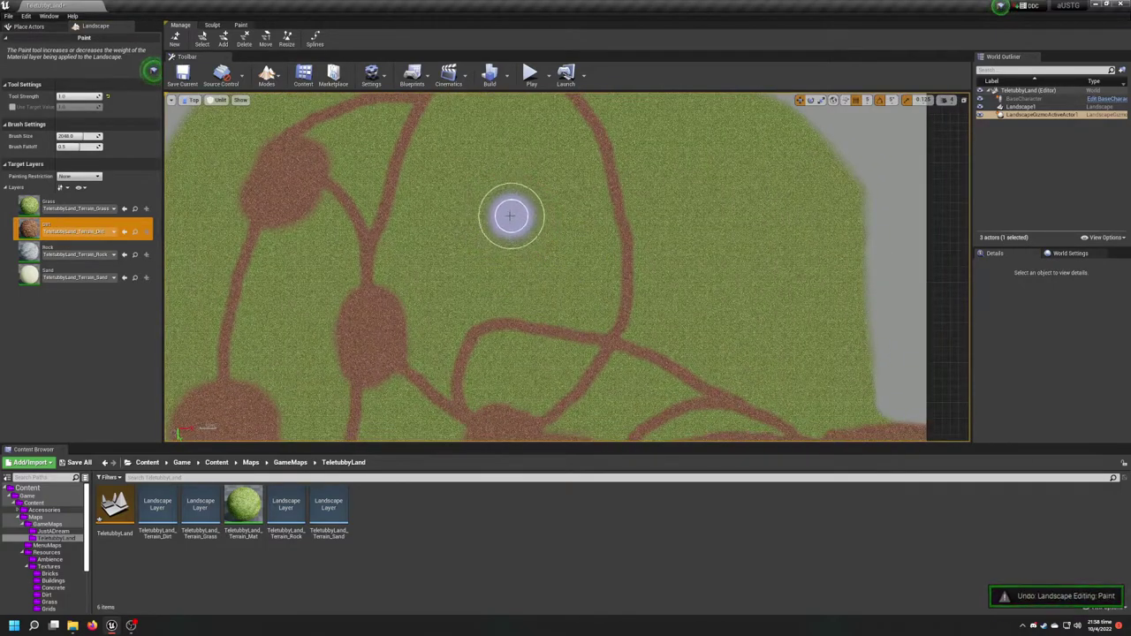
drag(502, 209, 504, 213)
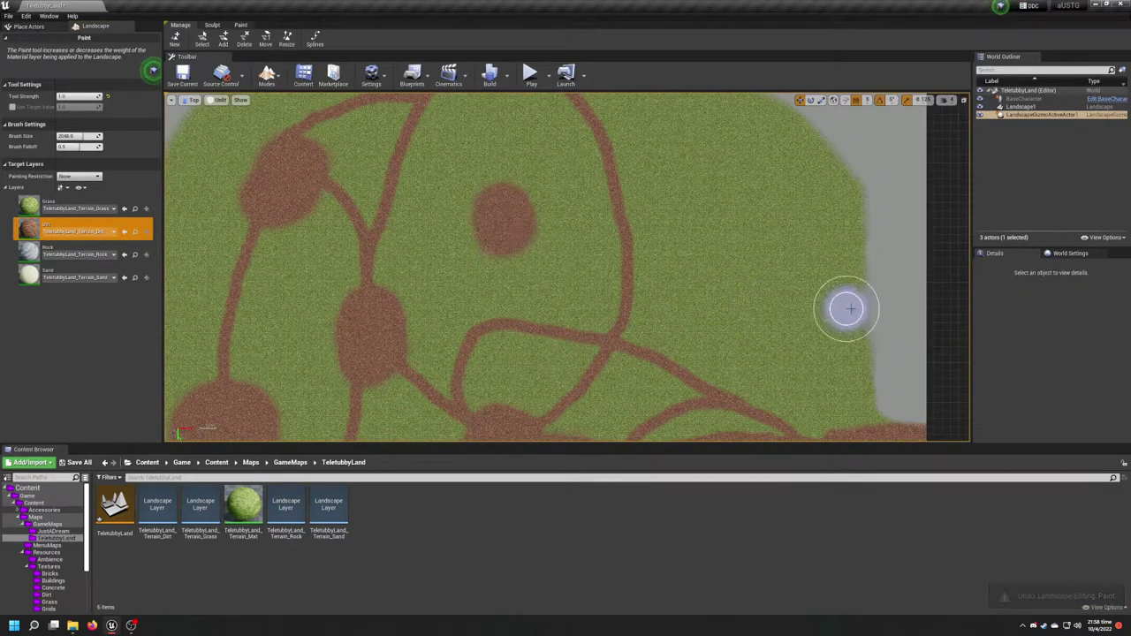
scroll(750, 239, down, 4)
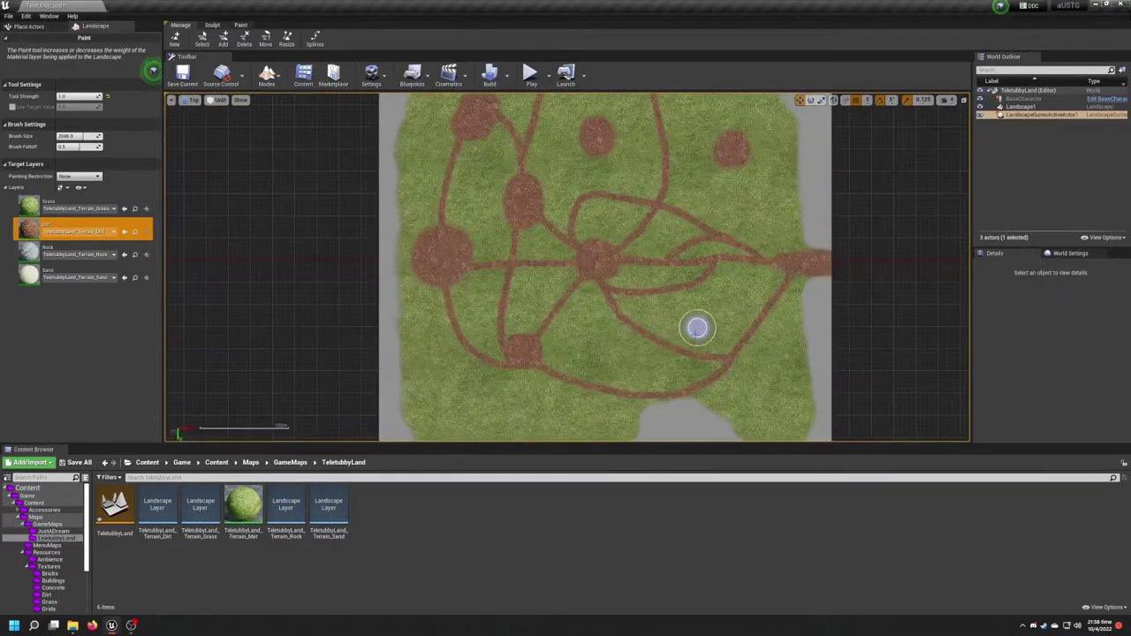
Paint a long horizontal dirt clearing in the landscape's southwest and an upright oval one in its southeast.
right_drag(598, 345, 530, 356)
scroll(478, 328, up, 3)
mouse_move(478, 328)
mouse_down()
mouse_move(591, 330)
mouse_move(505, 312)
mouse_move(555, 329)
mouse_up()
right_drag(637, 245, 497, 324)
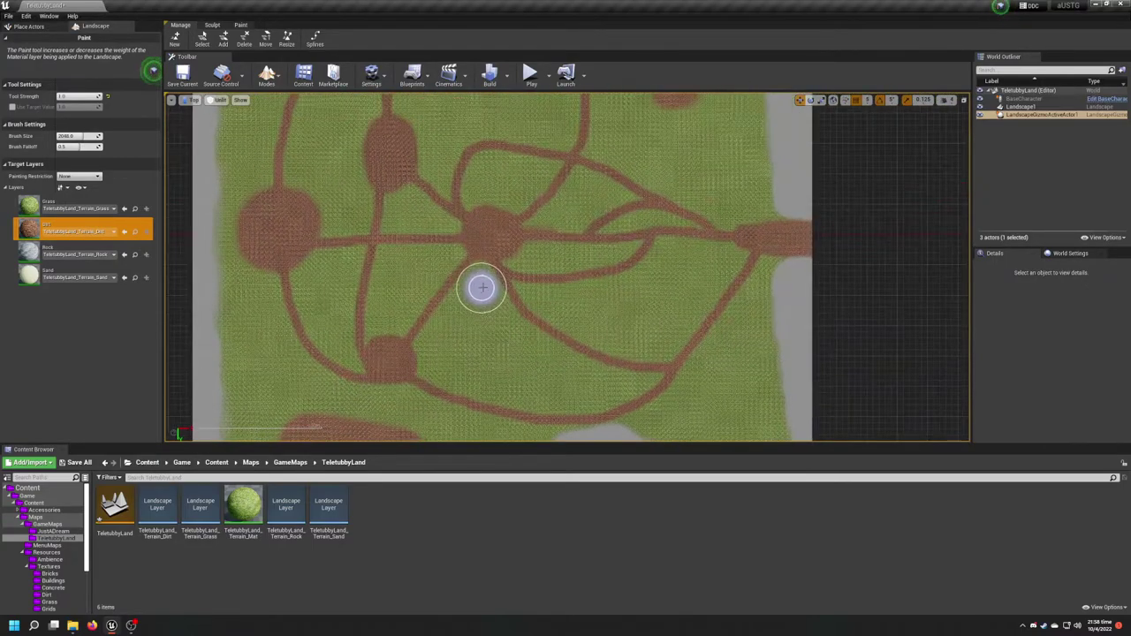
scroll(660, 335, up, 3)
mouse_move(659, 336)
mouse_down()
mouse_move(681, 306)
mouse_move(649, 336)
mouse_move(653, 285)
mouse_up()
Enlarge the northeastern dirt clearing into a long, slanted oval.
scroll(654, 285, down, 6)
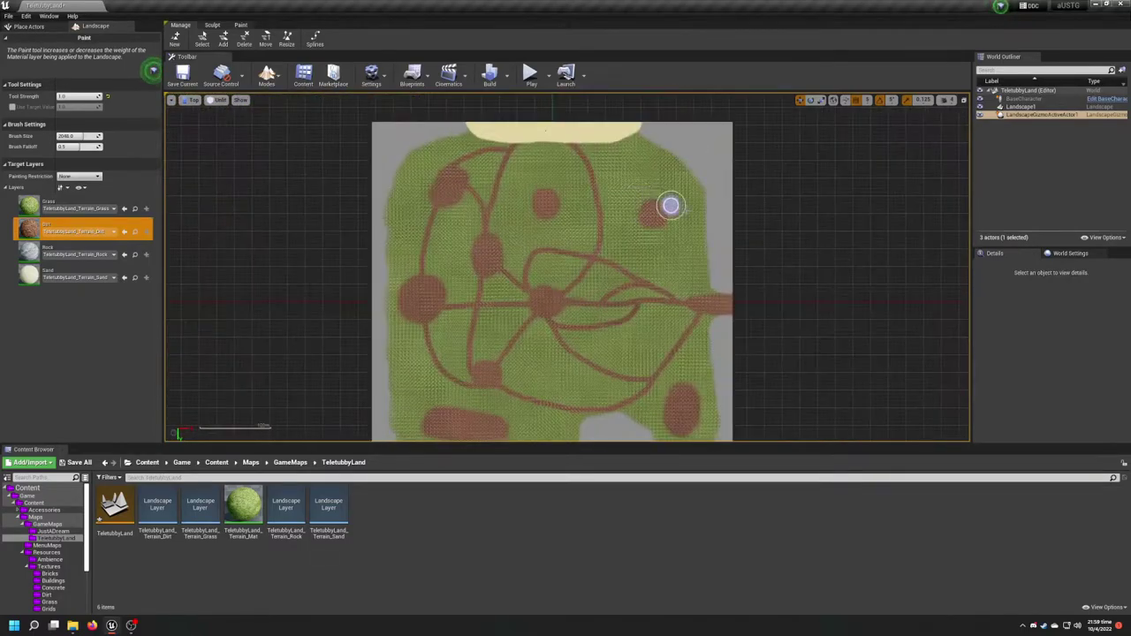
scroll(627, 227, up, 6)
mouse_move(627, 227)
mouse_down()
mouse_move(677, 283)
mouse_move(654, 209)
mouse_move(664, 263)
mouse_move(683, 215)
mouse_move(681, 239)
mouse_up()
Set the brush size to 512 and paint a dirt path from the central loop's bend to the junction above the oval clearing.
click(75, 136)
text(512)
key(Return)
scroll(493, 355, up, 2)
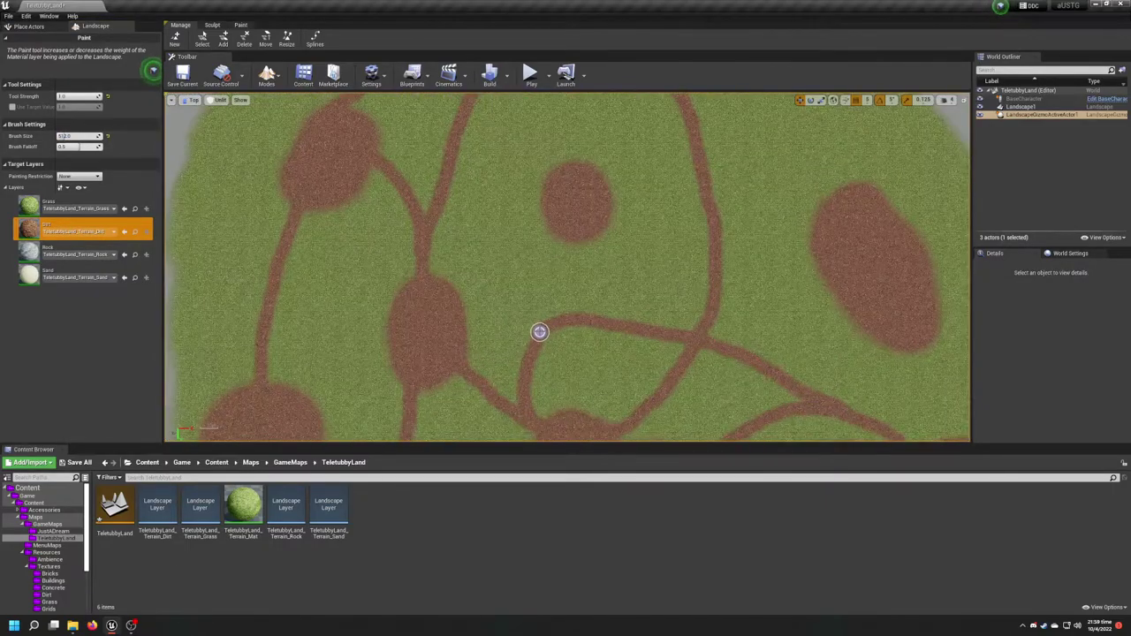
drag(538, 328, 473, 221)
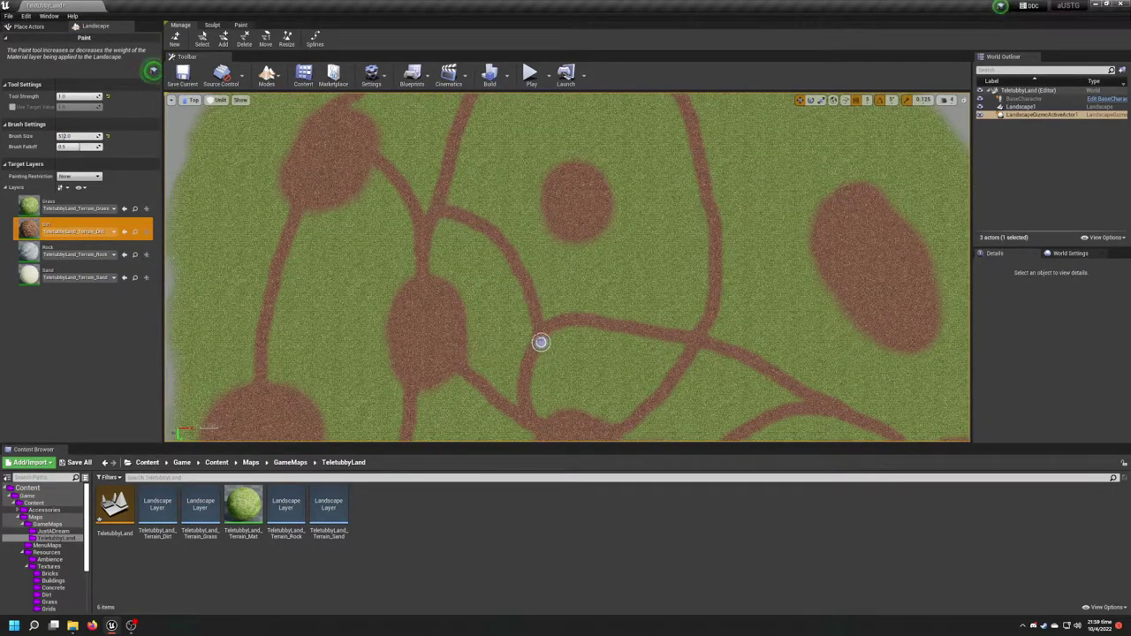
key(ctrl+z)
drag(536, 336, 424, 230)
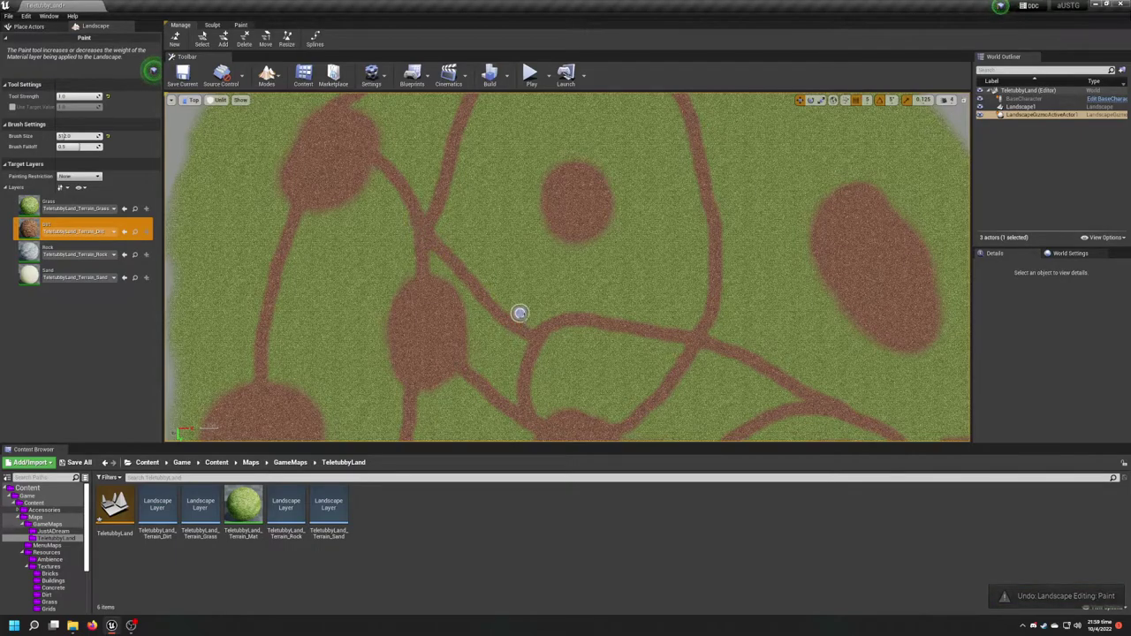
Undo the last dirt path and paint one from the central loop's bend up to the round clearing north of it.
key(ctrl+z)
mouse_move(530, 339)
mouse_down()
mouse_move(536, 327)
mouse_move(467, 243)
mouse_up()
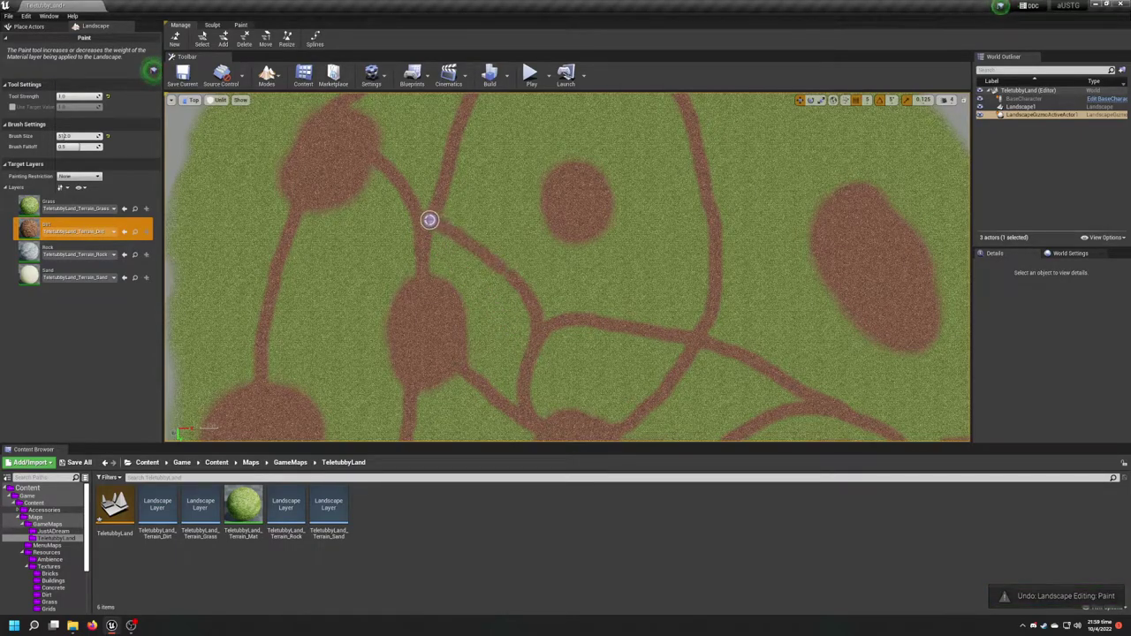
key(ctrl+z)
mouse_move(535, 321)
mouse_down()
mouse_move(538, 334)
mouse_move(566, 218)
mouse_up()
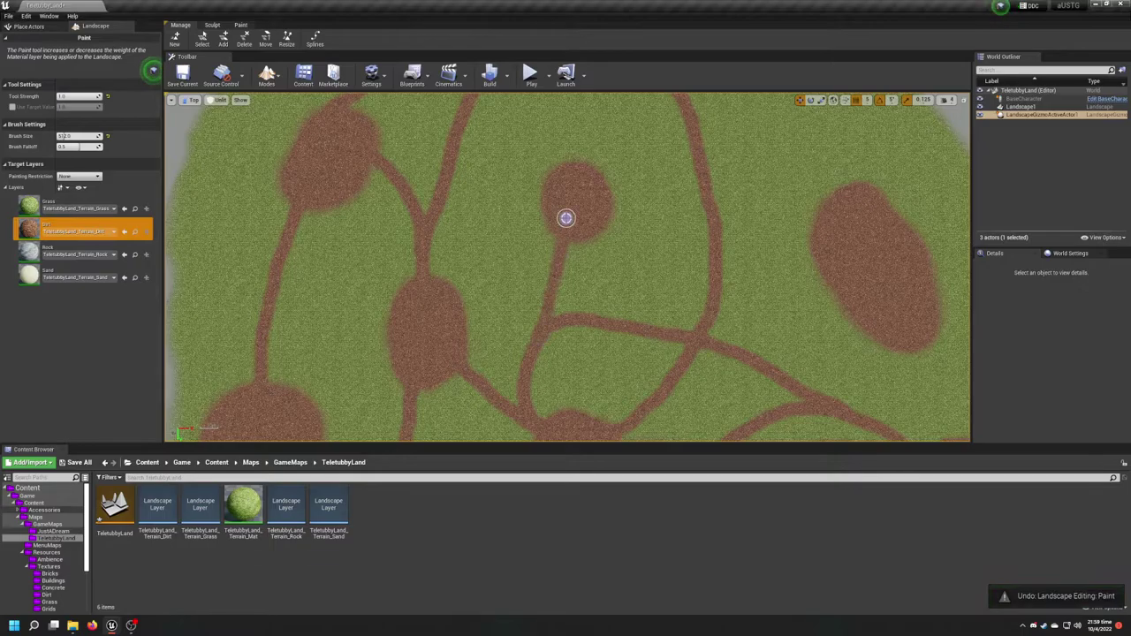
mouse_move(543, 319)
mouse_down()
mouse_move(462, 236)
mouse_move(487, 291)
mouse_move(528, 309)
mouse_up()
key(ctrl+z)
key(ctrl+z)
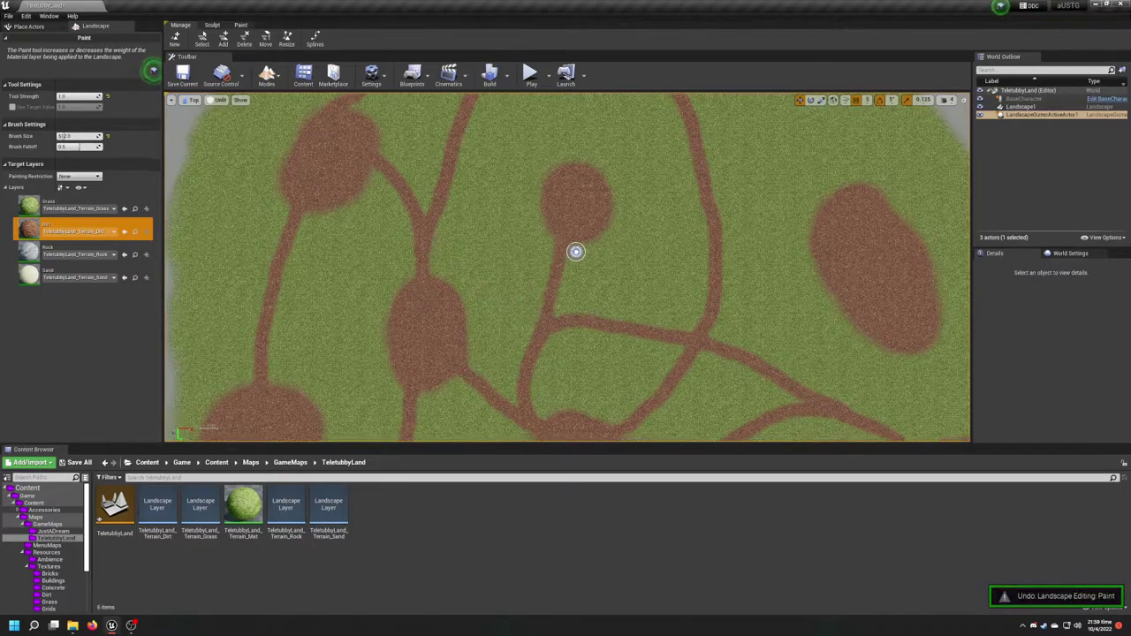
Paint a curved dirt path linking the round clearing with the path junction to its northwest near the sand strip.
right_drag(576, 251, 562, 382)
drag(562, 302, 494, 237)
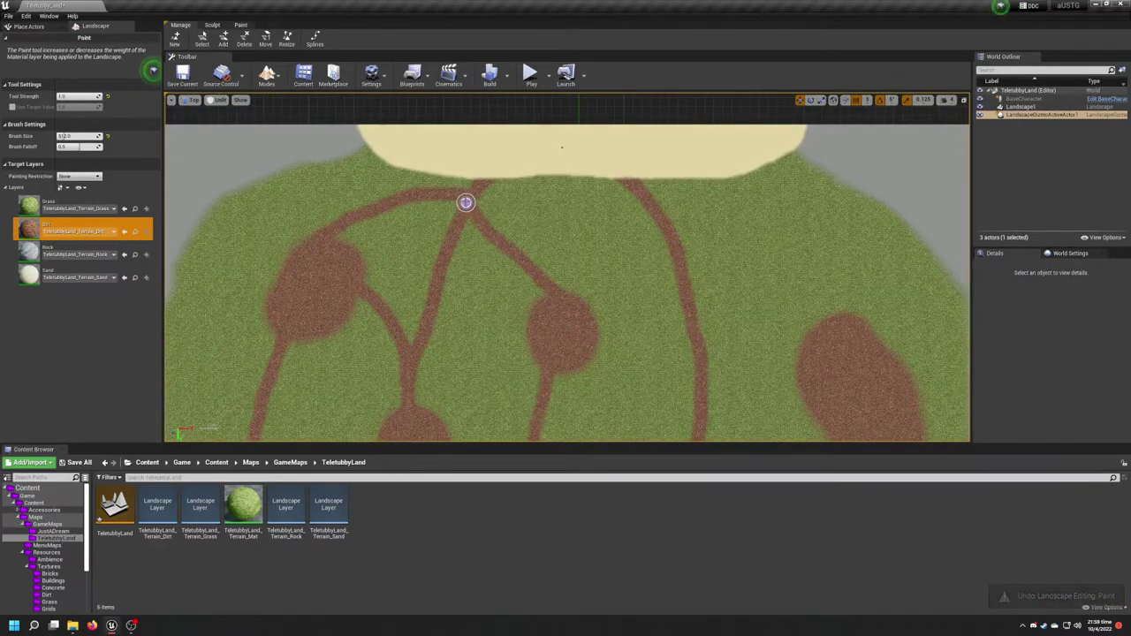
key(ctrl+z)
mouse_move(465, 196)
mouse_down()
mouse_move(504, 220)
mouse_move(558, 296)
mouse_up()
right_drag(557, 296, 513, 174)
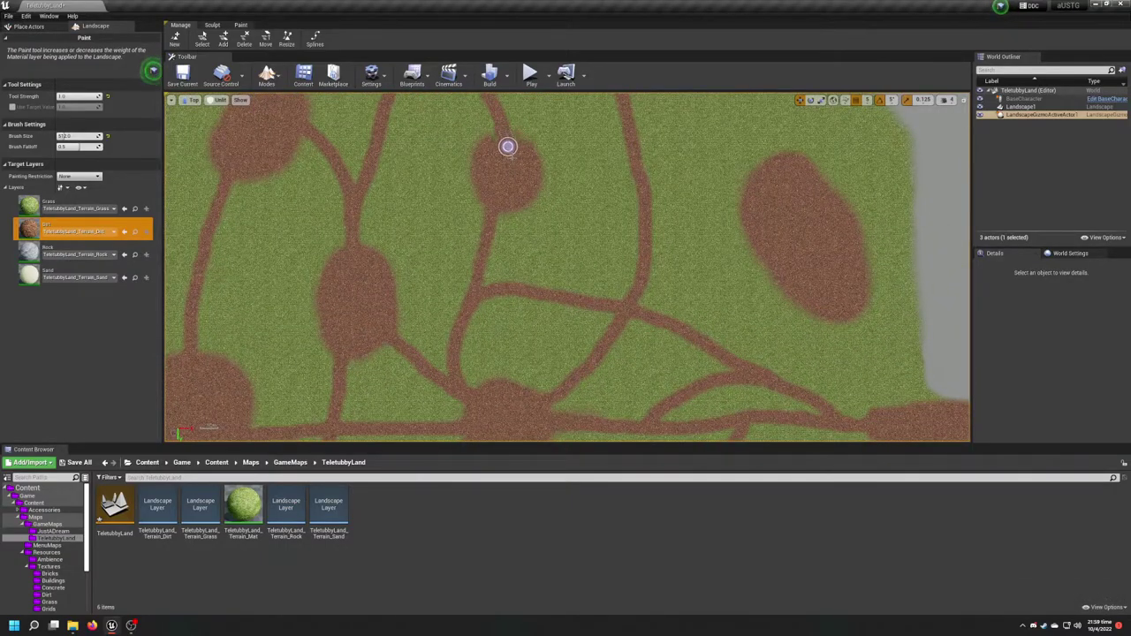
drag(507, 145, 573, 236)
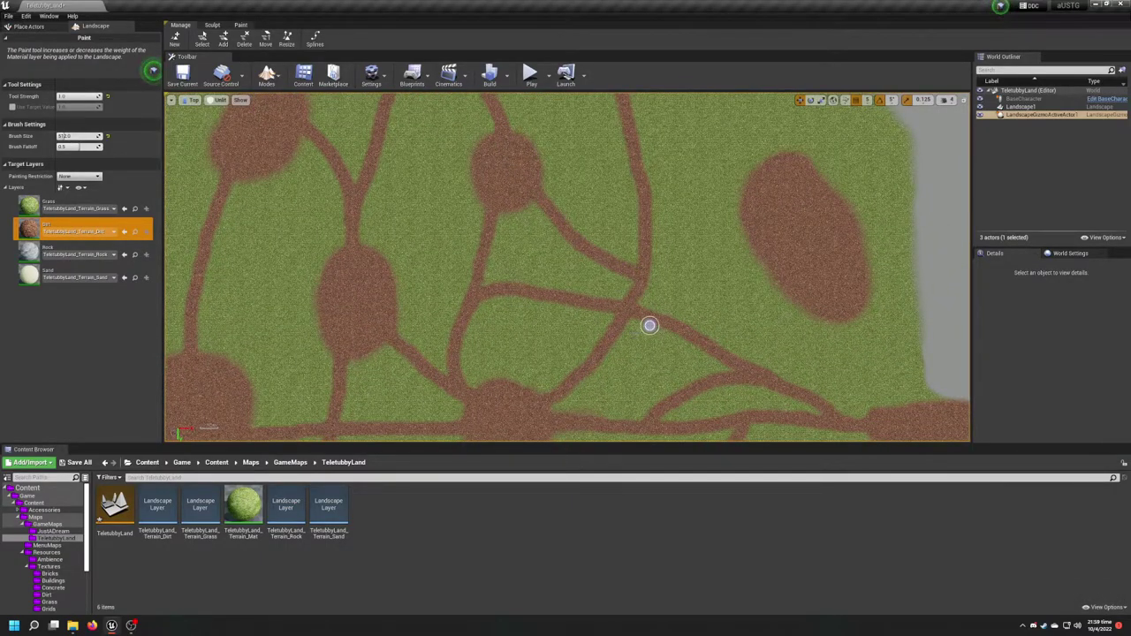
key(ctrl+z)
Paint dirt paths from the northeastern slanted clearing to the eastern exit clearing and to the eastern of the two northern paths.
right_drag(849, 327, 747, 345)
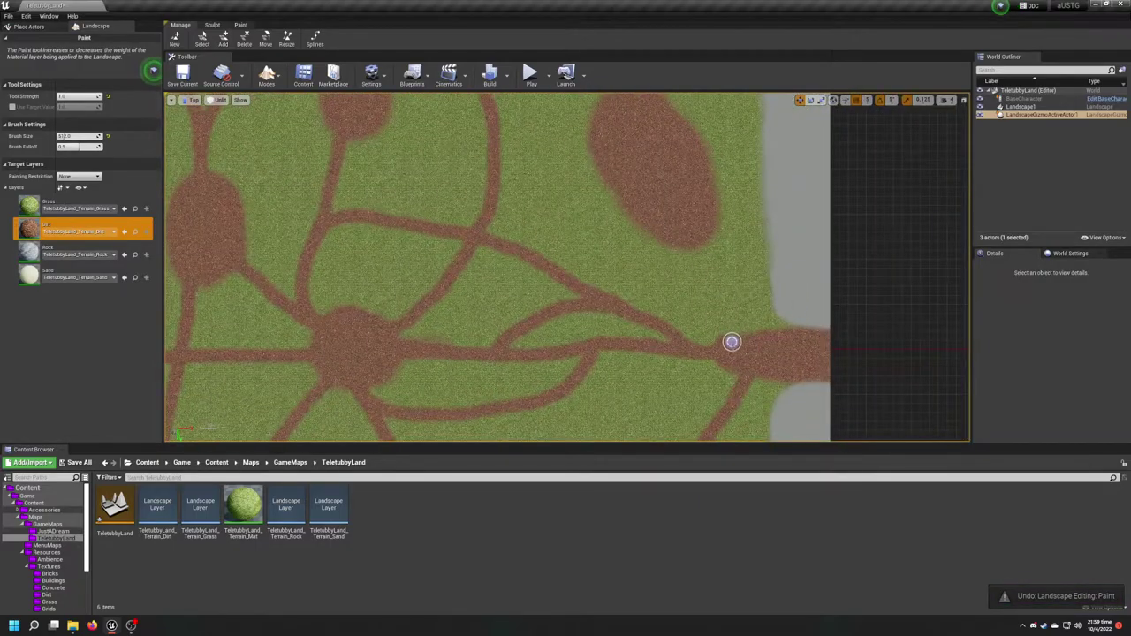
drag(724, 329, 699, 237)
right_drag(606, 146, 670, 281)
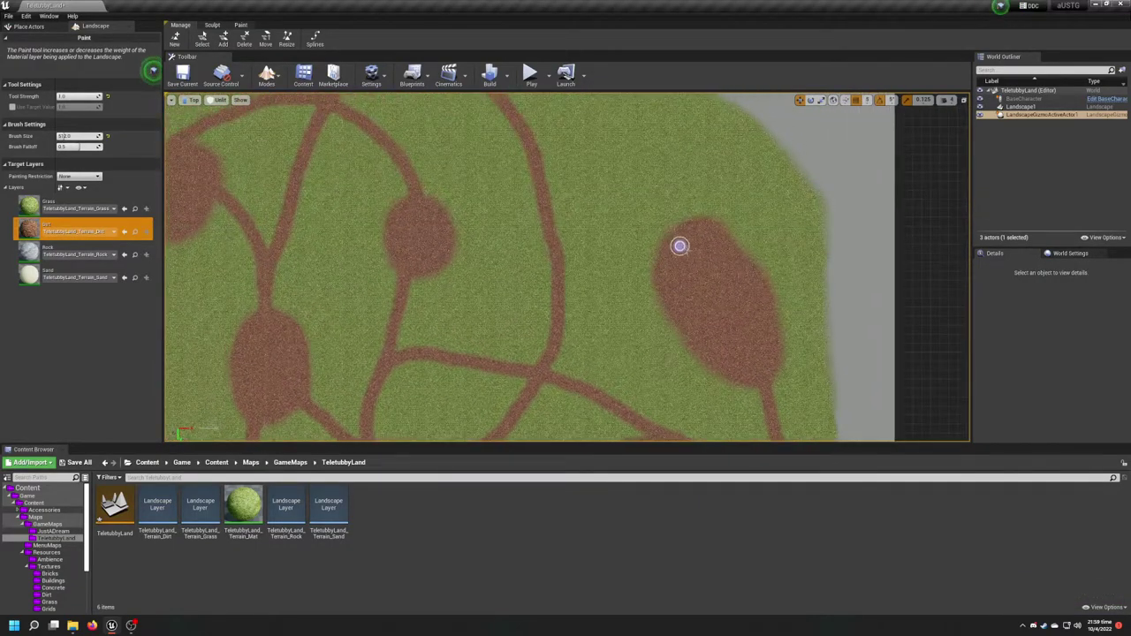
mouse_move(712, 235)
mouse_down()
mouse_move(628, 172)
mouse_move(536, 132)
mouse_up()
mouse_move(523, 127)
right_down()
mouse_move(712, 380)
mouse_move(636, 132)
mouse_move(697, 218)
right_up()
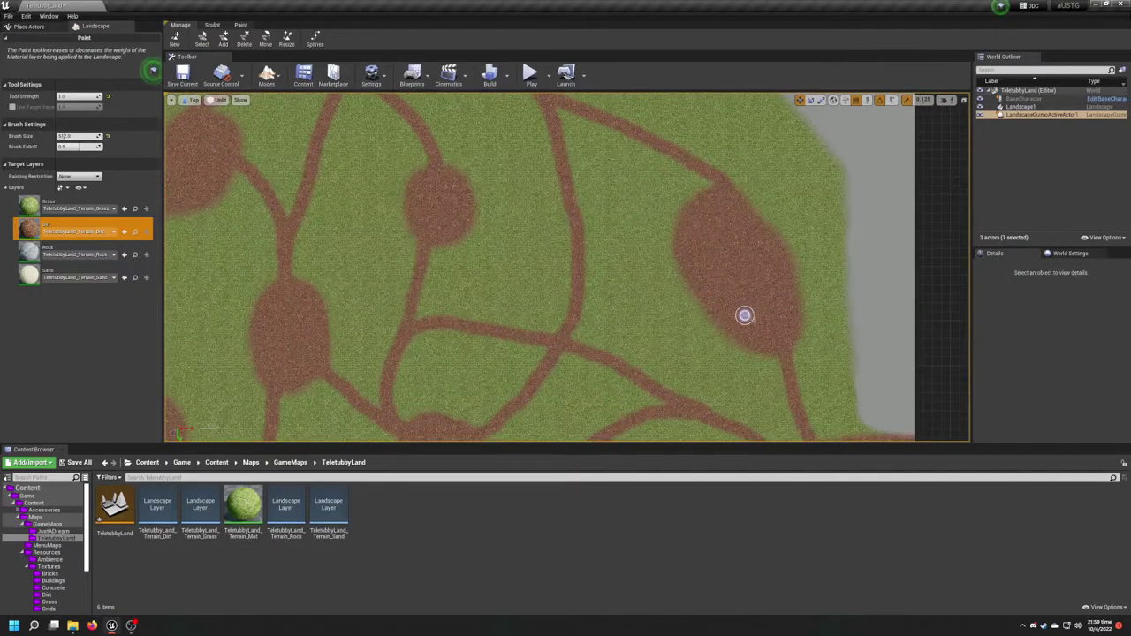
Paint a dirt path from the northeastern slanted clearing westward through the round clearing to the junction above the oval clearing.
drag(690, 283, 593, 269)
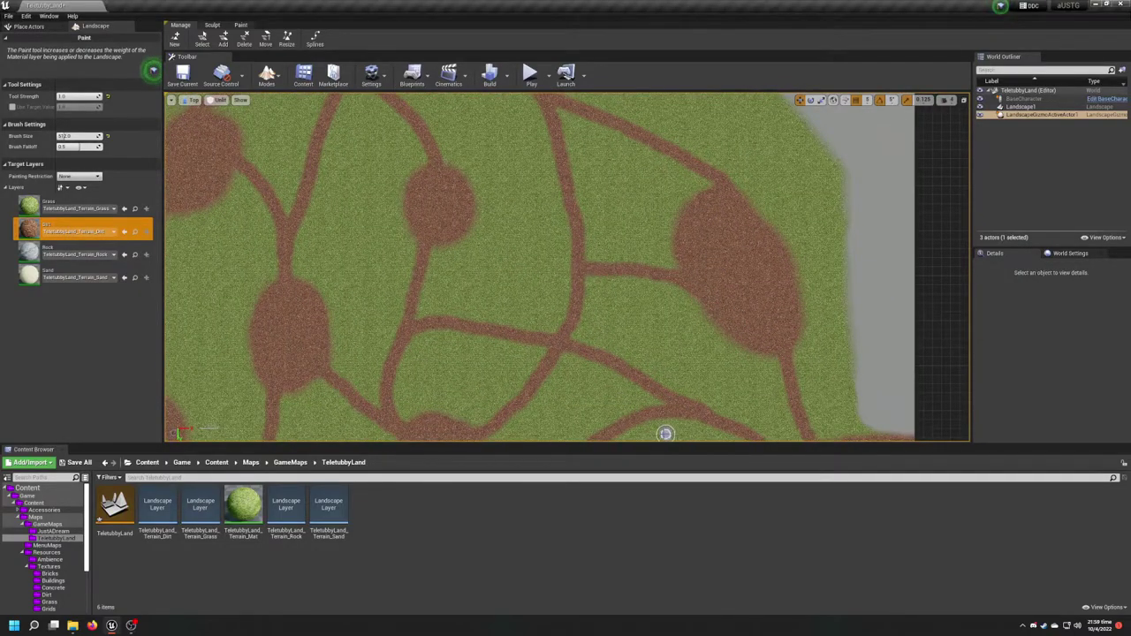
key(ctrl+z)
drag(685, 237, 459, 212)
right_drag(460, 212, 551, 255)
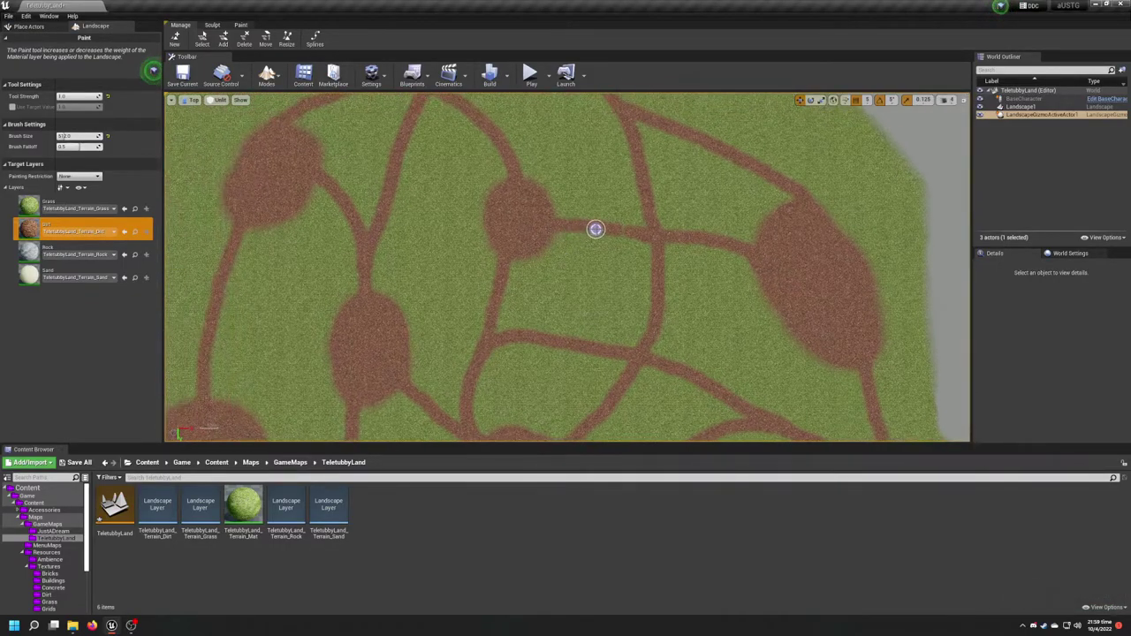
mouse_move(525, 219)
mouse_down()
mouse_move(432, 222)
mouse_move(368, 244)
mouse_up()
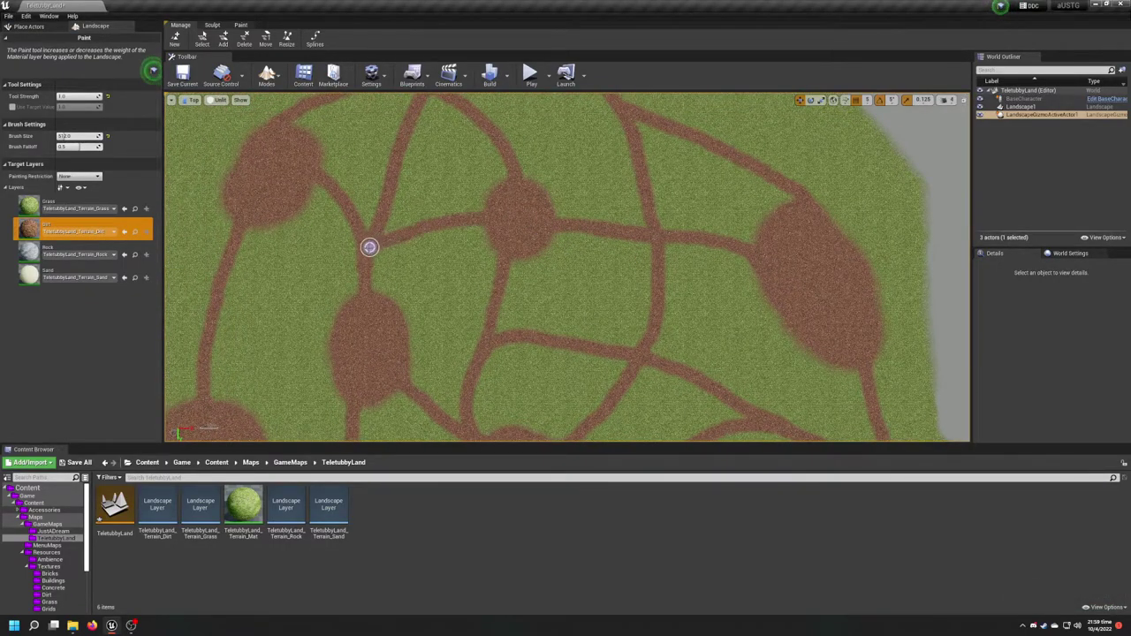
Using the Dirt layer, paint a slanted clearing in the grass between the central path and the southern loop path.
scroll(545, 232, down, 5)
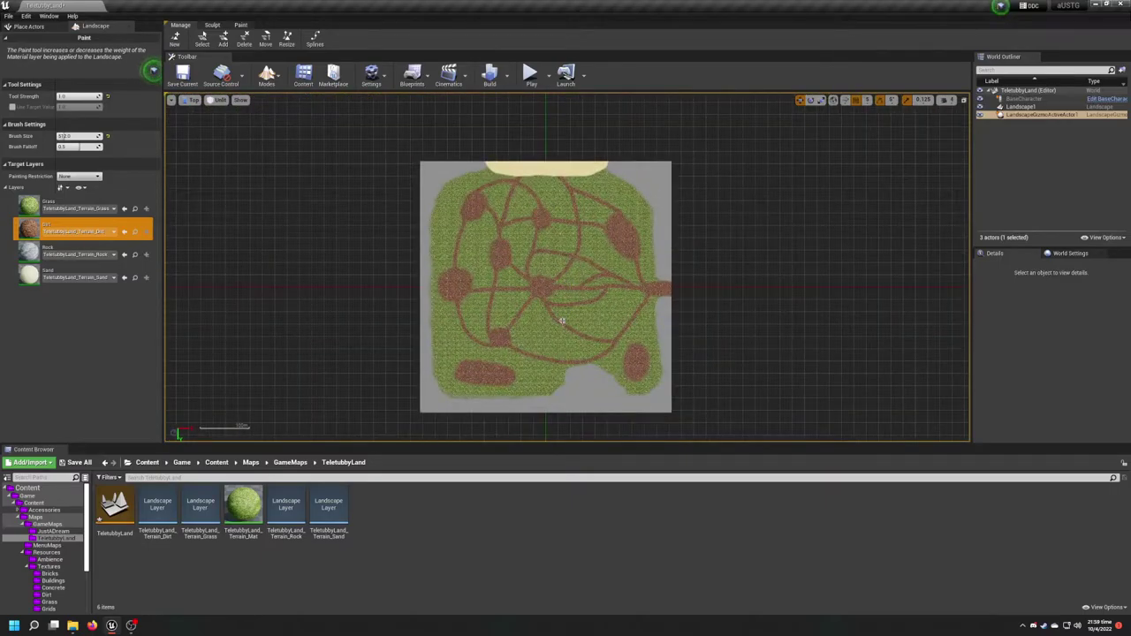
scroll(560, 340, up, 5)
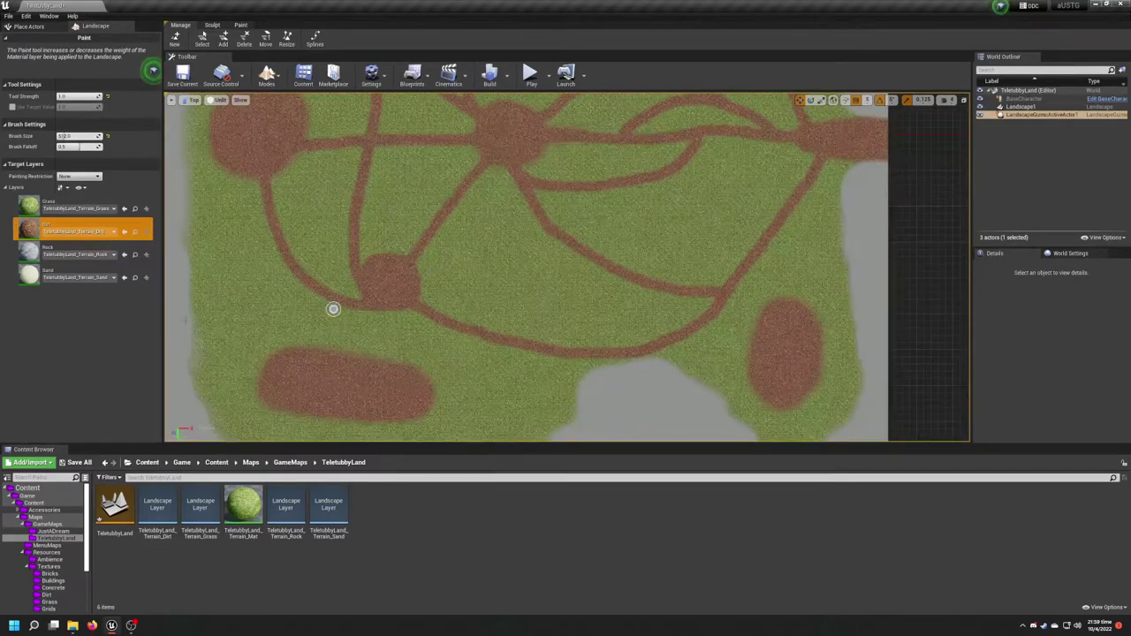
click(60, 256)
scroll(528, 261, up, 2)
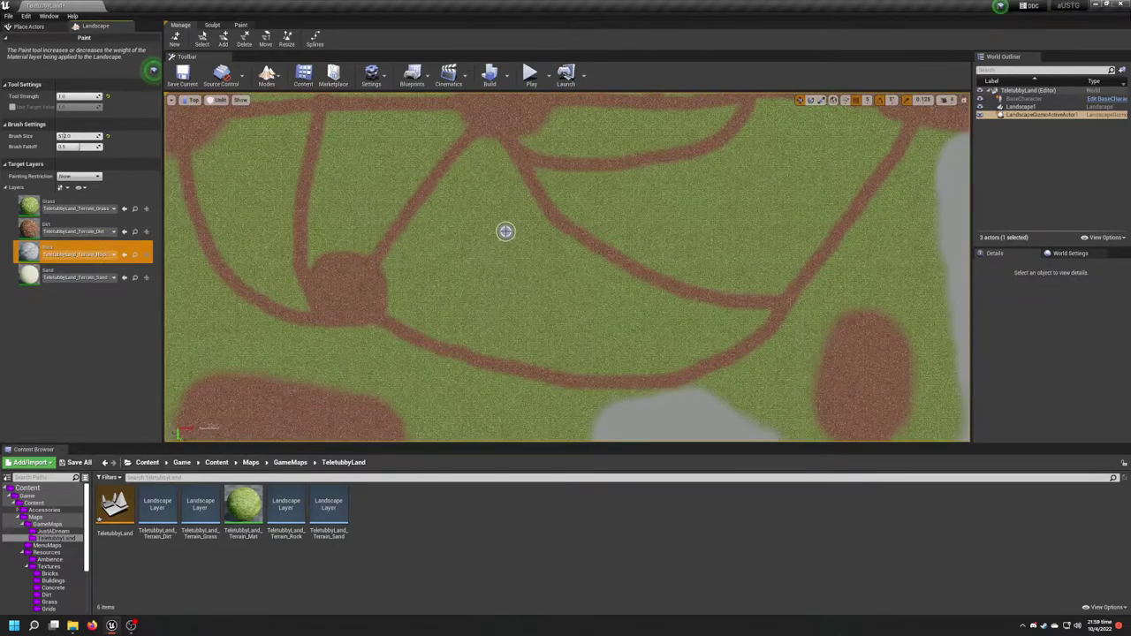
click(60, 232)
mouse_move(498, 230)
mouse_down()
mouse_move(454, 262)
mouse_move(569, 323)
mouse_move(507, 246)
mouse_move(504, 302)
mouse_move(518, 260)
mouse_move(562, 306)
mouse_move(483, 252)
mouse_up()
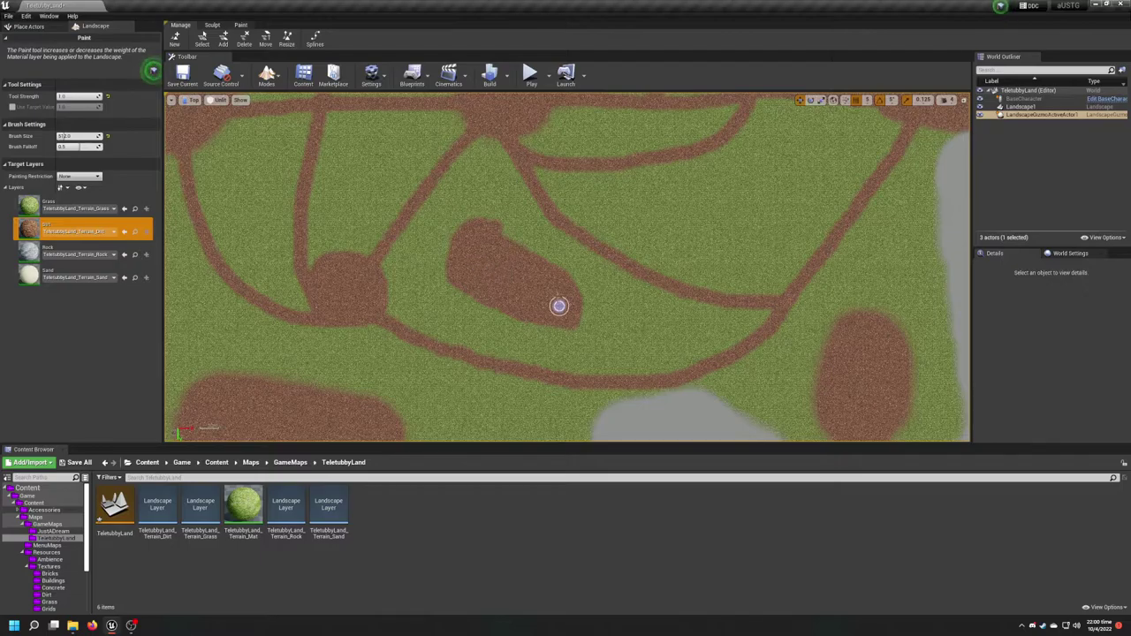
Fill the new slanted clearing's centre with the Rock layer and smooth its surrounding Dirt rim.
click(45, 252)
scroll(480, 265, up, 2)
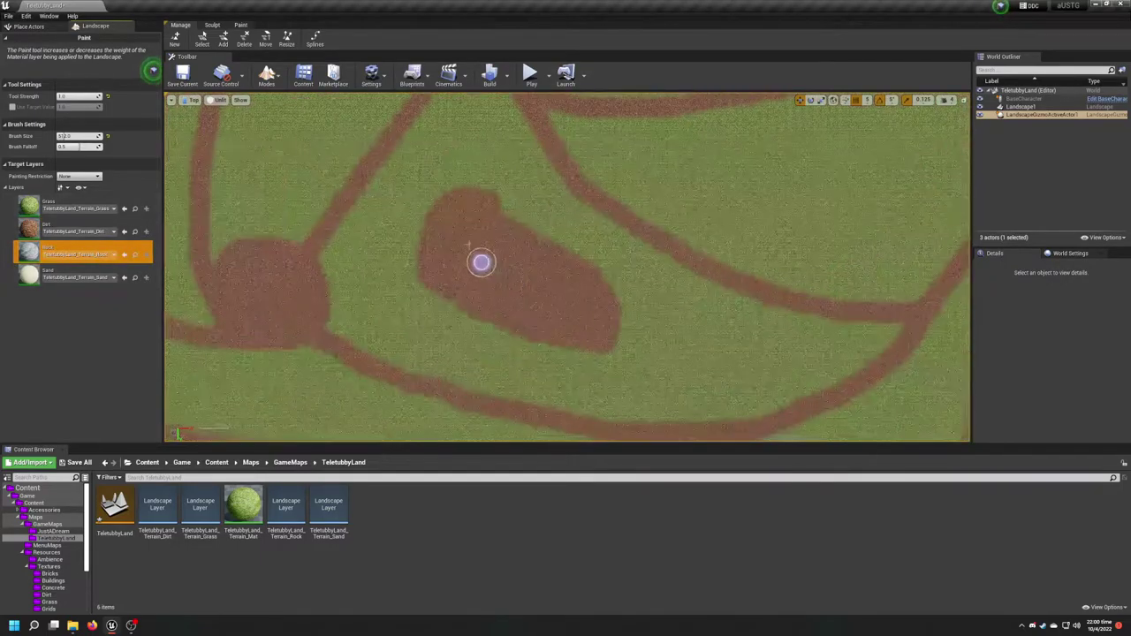
mouse_move(487, 232)
mouse_down()
mouse_move(527, 298)
mouse_move(573, 301)
mouse_move(485, 237)
mouse_move(560, 308)
mouse_move(487, 258)
mouse_move(565, 288)
mouse_move(583, 314)
mouse_up()
click(53, 230)
mouse_move(482, 205)
mouse_down()
mouse_move(601, 263)
mouse_move(611, 305)
mouse_move(538, 222)
mouse_move(556, 245)
mouse_up()
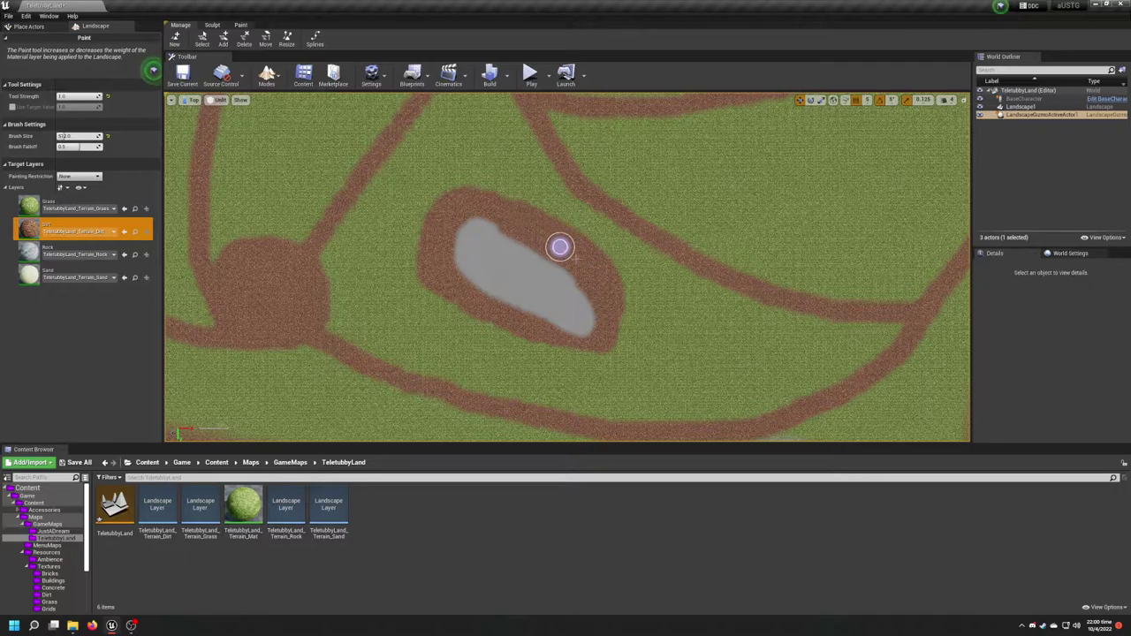
click(53, 254)
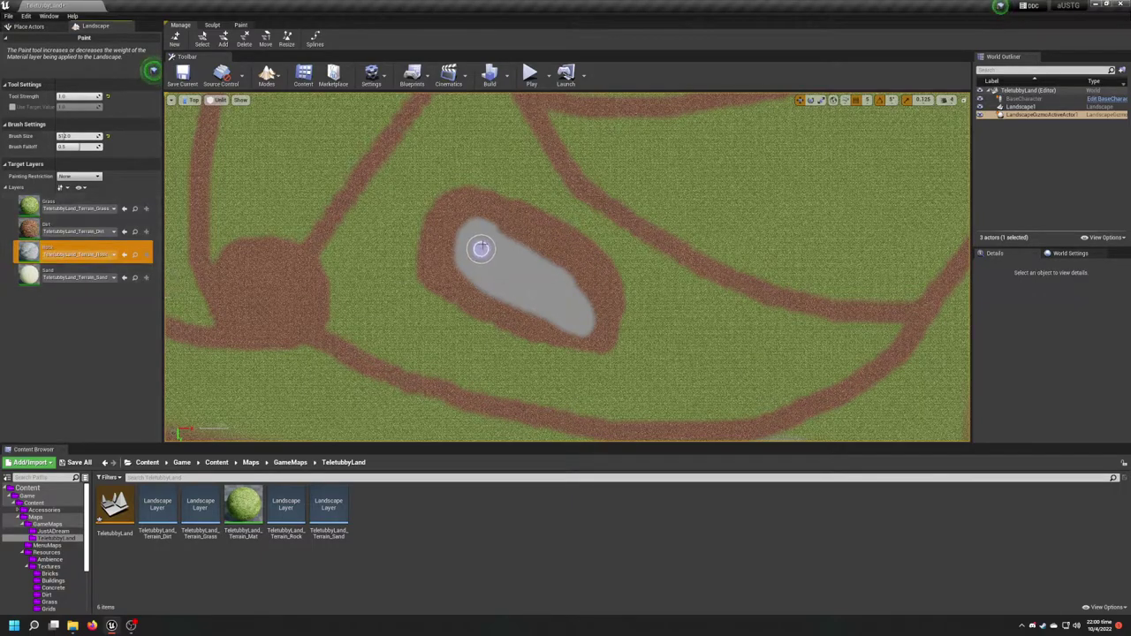
mouse_move(474, 238)
mouse_down()
mouse_move(572, 288)
mouse_move(576, 322)
mouse_up()
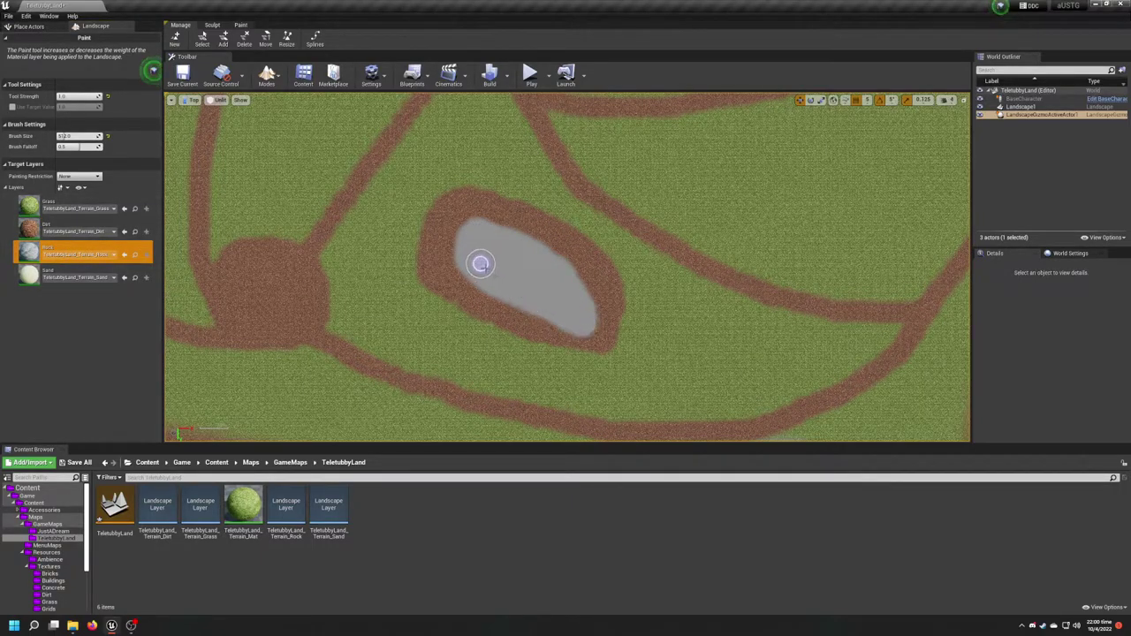
Capture a screen snip of the entire landscape from the top view.
scroll(521, 224, down, 2)
scroll(522, 225, down, 5)
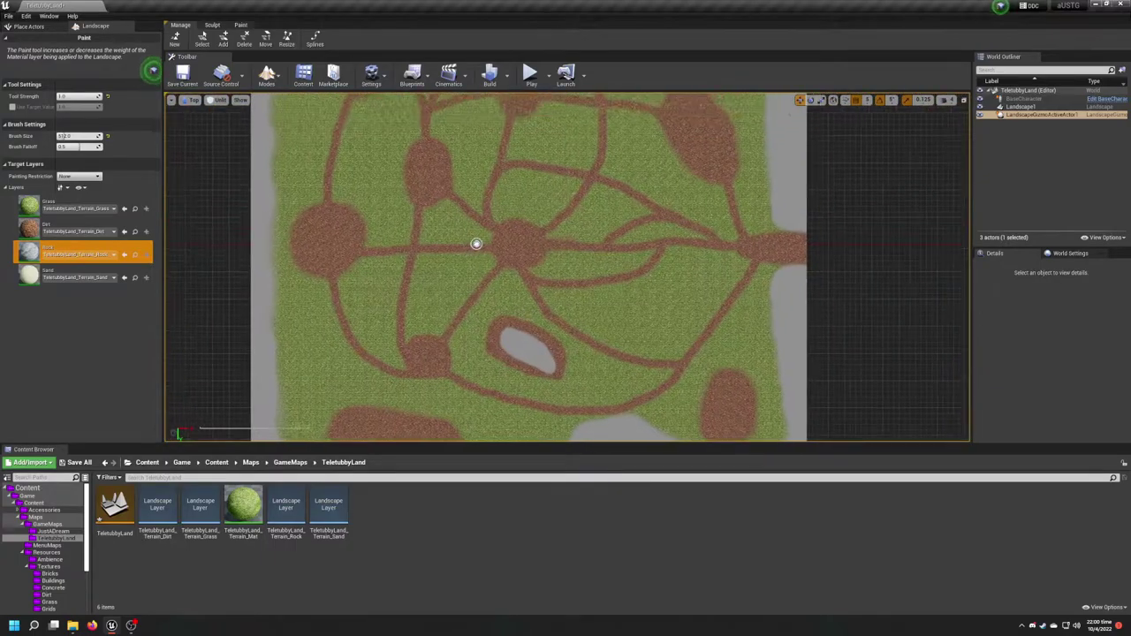
scroll(566, 224, down, 2)
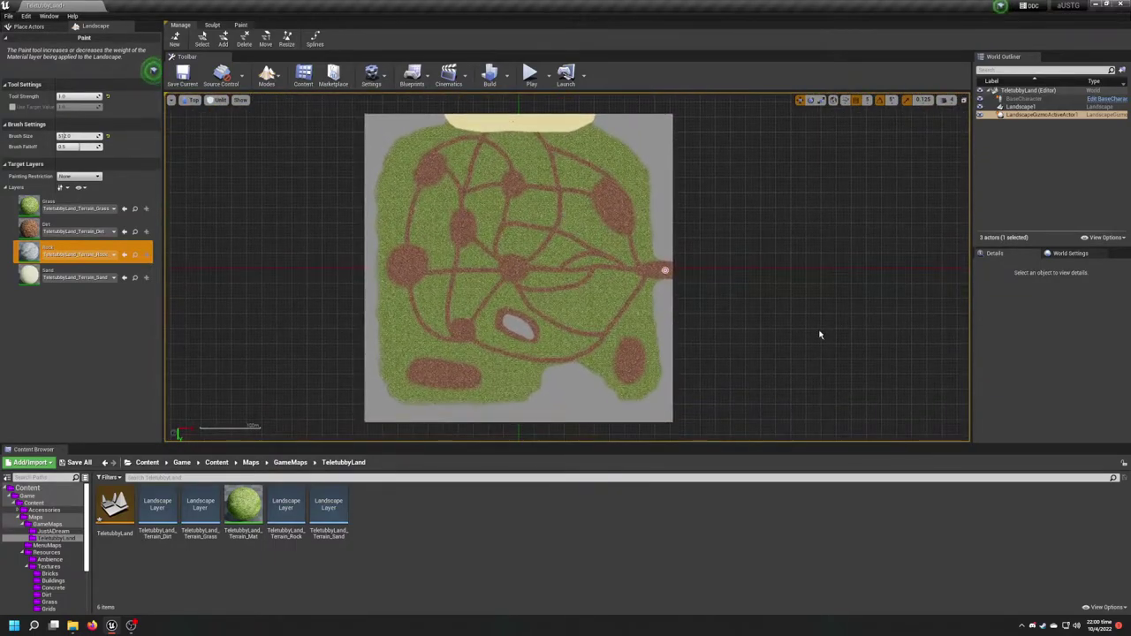
key(super+shift+s)
drag(346, 432, 700, 105)
Switch to Discord, post the snip with the message "teletubby land layout!!!!!!!!!!111111", and dismiss the Streamer Mode notice.
click(1034, 628)
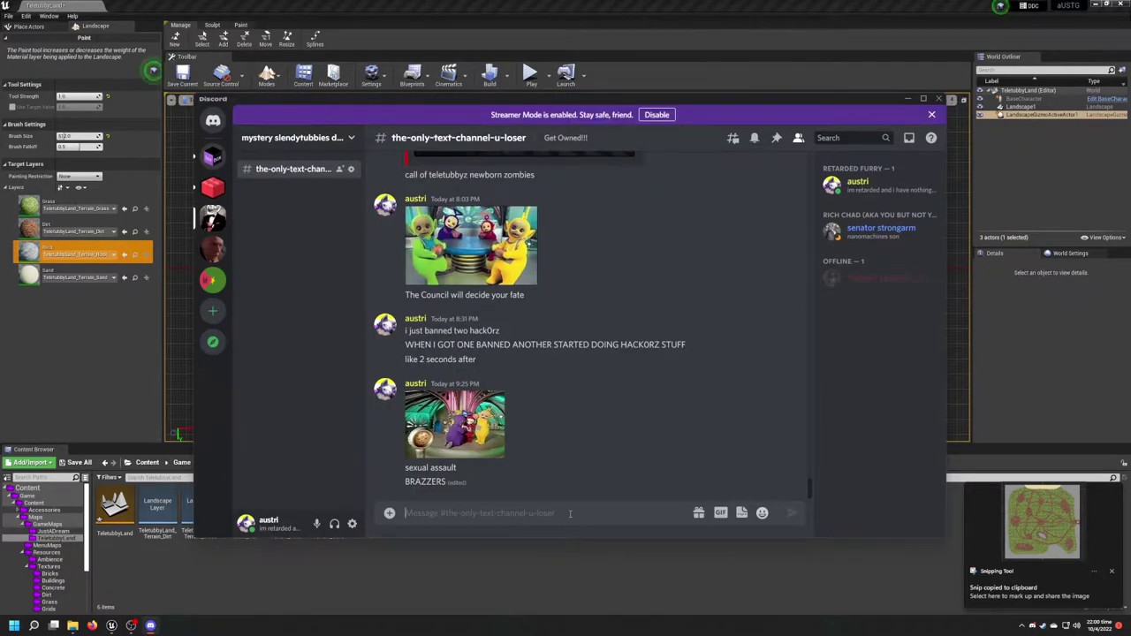
key(ctrl+v)
key(Return)
text(teletubby land ()
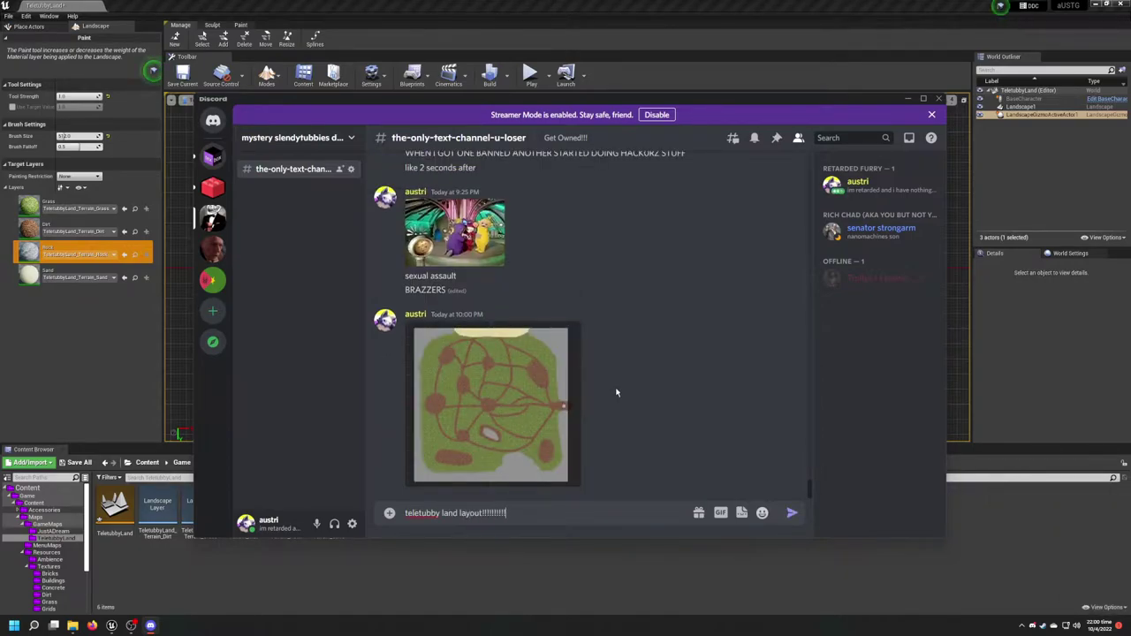
key(Return)
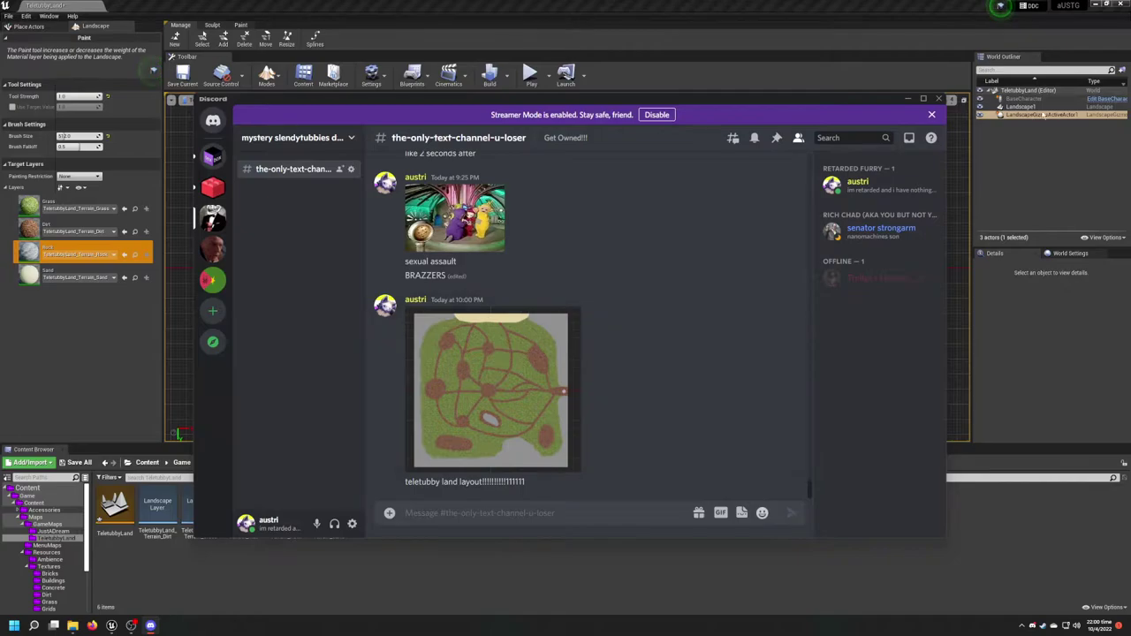
click(932, 114)
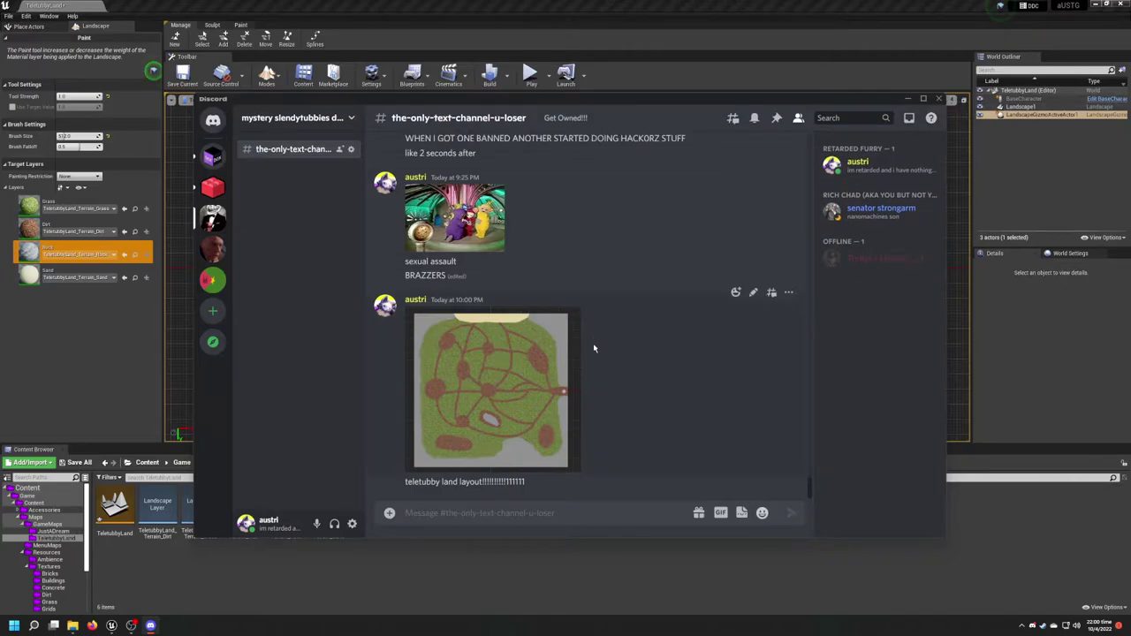
Check the recording in OBS and return to the Unreal Editor.
click(594, 560)
click(133, 631)
click(497, 567)
click(133, 628)
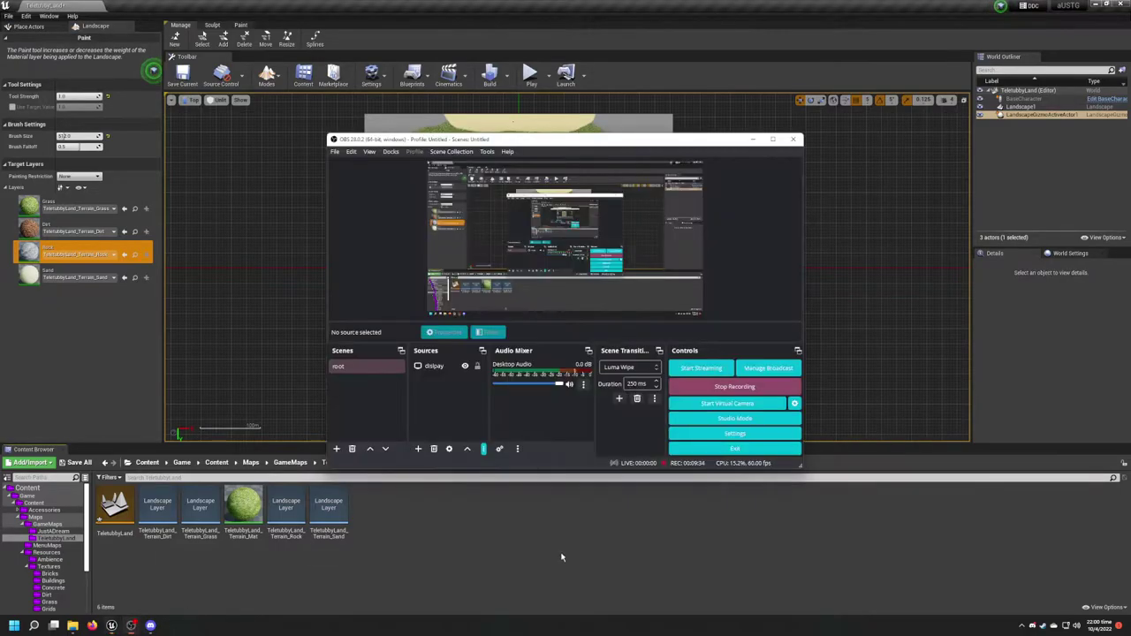
click(639, 516)
Using the Dirt layer, outline and fill an extension of the southwestern clearing toward the northwest.
scroll(482, 305, up, 5)
right_drag(442, 362, 535, 326)
scroll(418, 366, up, 4)
click(53, 228)
scroll(536, 326, up, 1)
scroll(460, 376, down, 2)
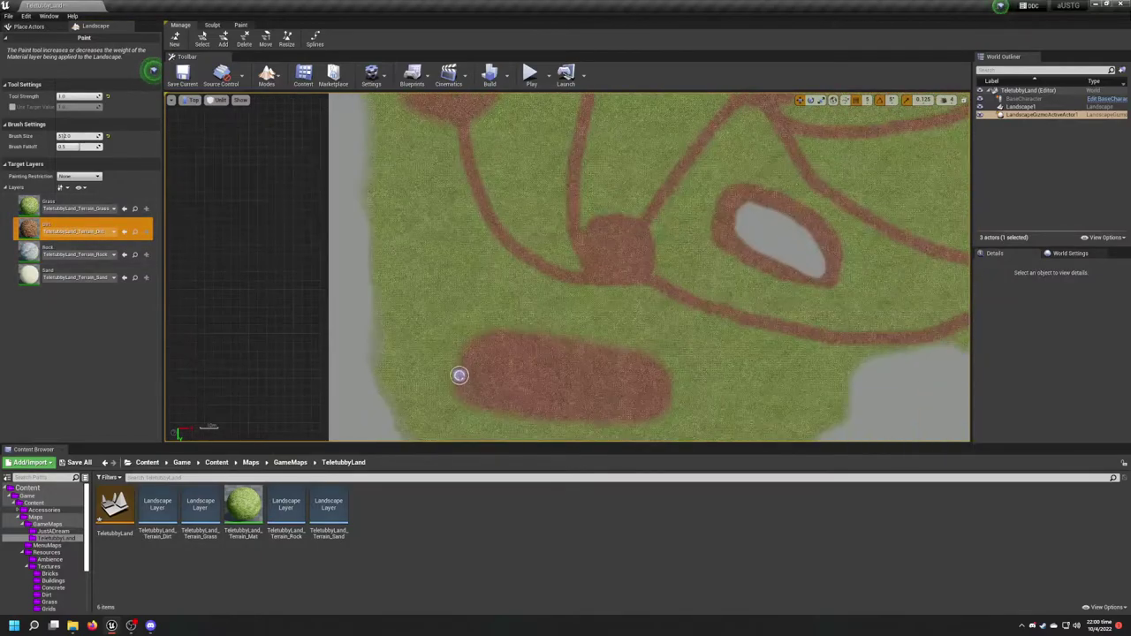
mouse_move(466, 390)
mouse_down()
mouse_move(422, 250)
mouse_move(521, 343)
mouse_up()
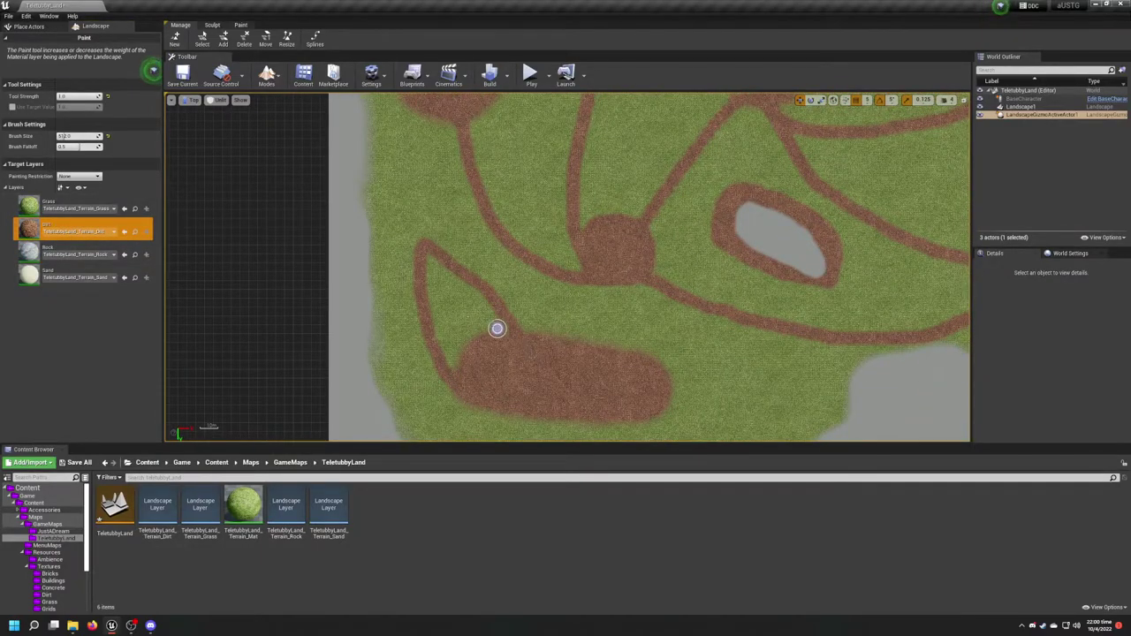
key(ctrl+z)
mouse_move(465, 391)
mouse_down()
mouse_move(419, 257)
mouse_move(527, 323)
mouse_move(470, 376)
mouse_up()
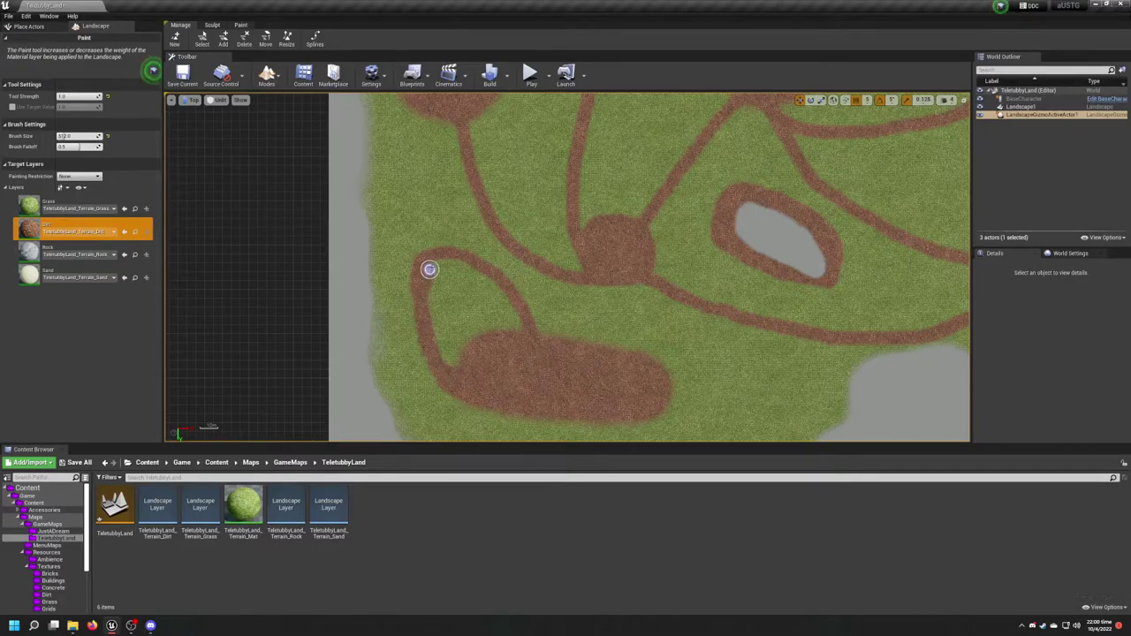
drag(472, 271, 521, 326)
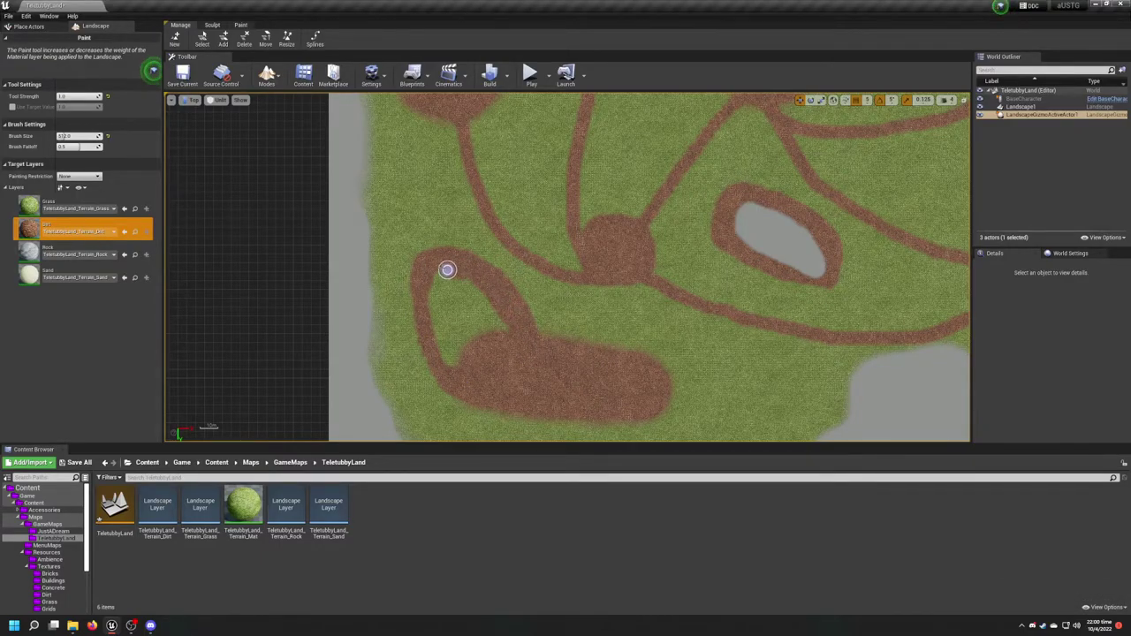
drag(451, 277, 439, 347)
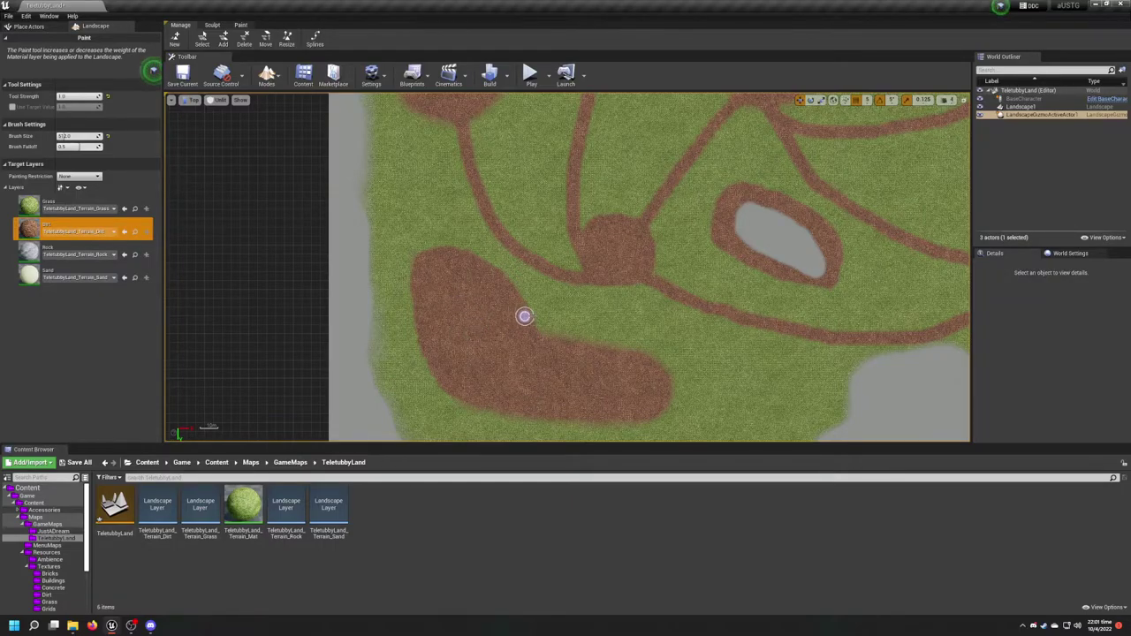
Smooth the southwestern clearing's inner bend and extend its dirt eastward to the rock inlet on the southern edge.
drag(519, 310, 612, 353)
right_drag(649, 363, 562, 336)
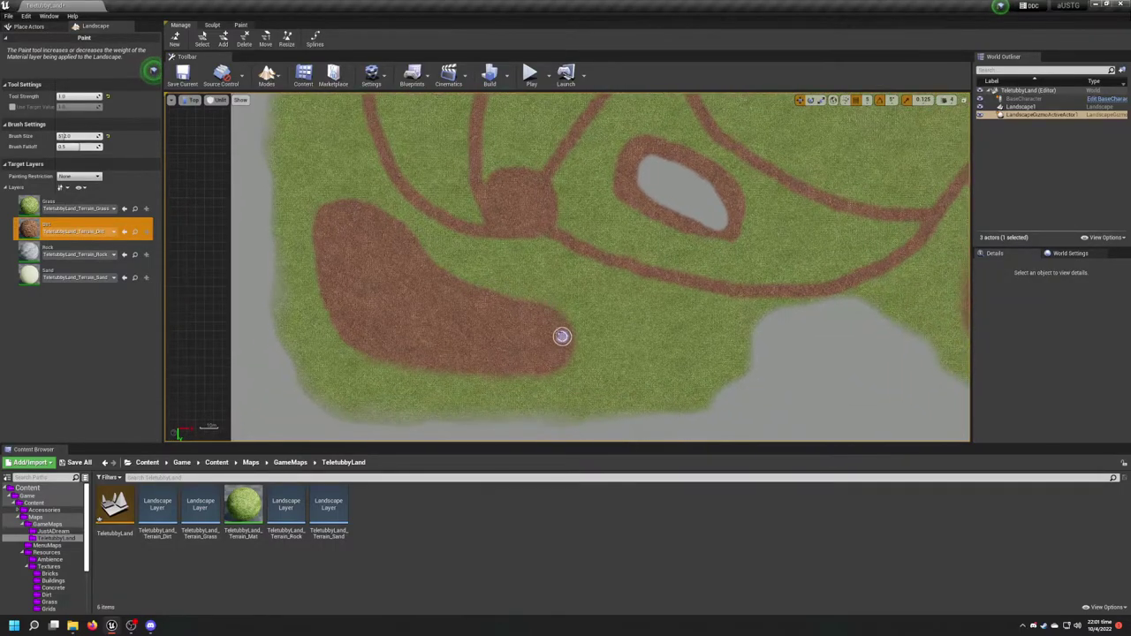
drag(542, 312, 723, 322)
mouse_move(710, 365)
mouse_down()
mouse_move(530, 363)
mouse_move(745, 371)
mouse_move(767, 319)
mouse_move(778, 353)
mouse_move(748, 366)
mouse_move(563, 351)
mouse_move(575, 316)
mouse_move(752, 324)
mouse_move(576, 331)
mouse_move(746, 343)
mouse_move(656, 338)
mouse_move(681, 344)
mouse_up()
Paint a short dirt link from the southwestern clearing's northeastern corner to the path beside the southern rock inlet.
scroll(534, 362, up, 1)
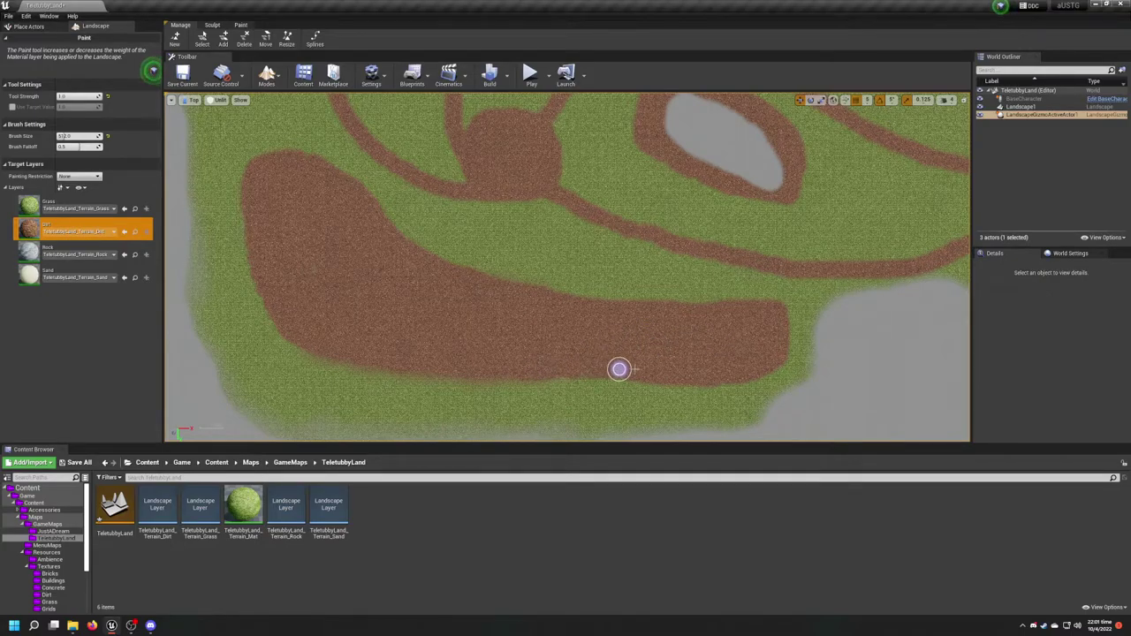
right_drag(628, 356, 483, 365)
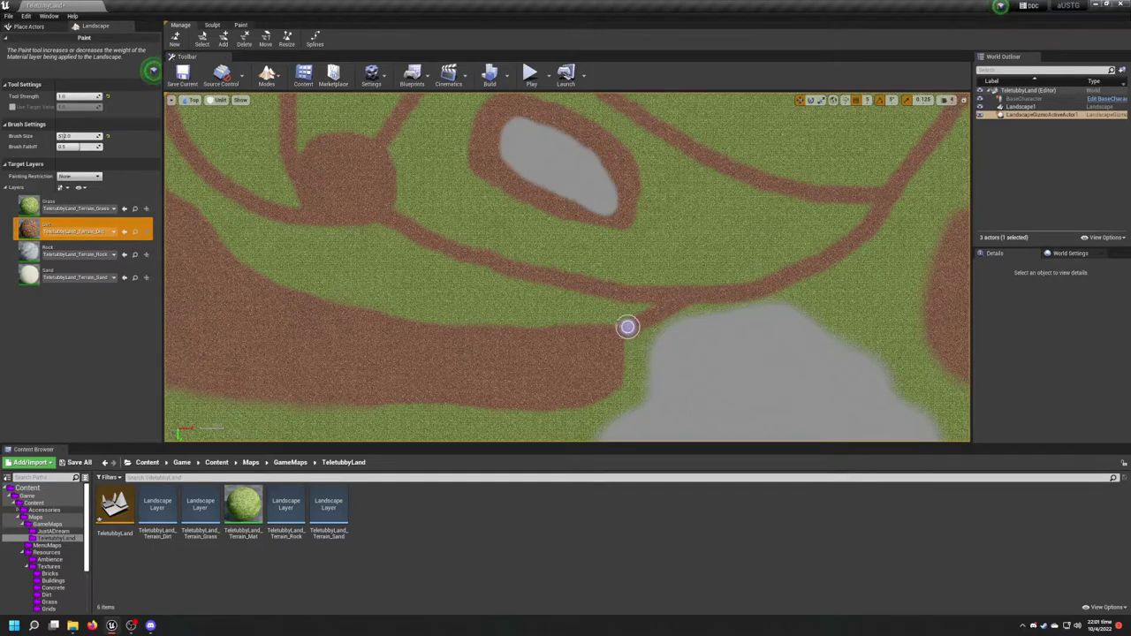
key(ctrl+z)
Paint a nearly straight dirt path from the southwestern clearing's northwest end up to the large western clearing, redoing the first curved stroke.
mouse_move(520, 316)
right_down()
mouse_move(672, 338)
mouse_move(380, 296)
mouse_move(447, 387)
right_up()
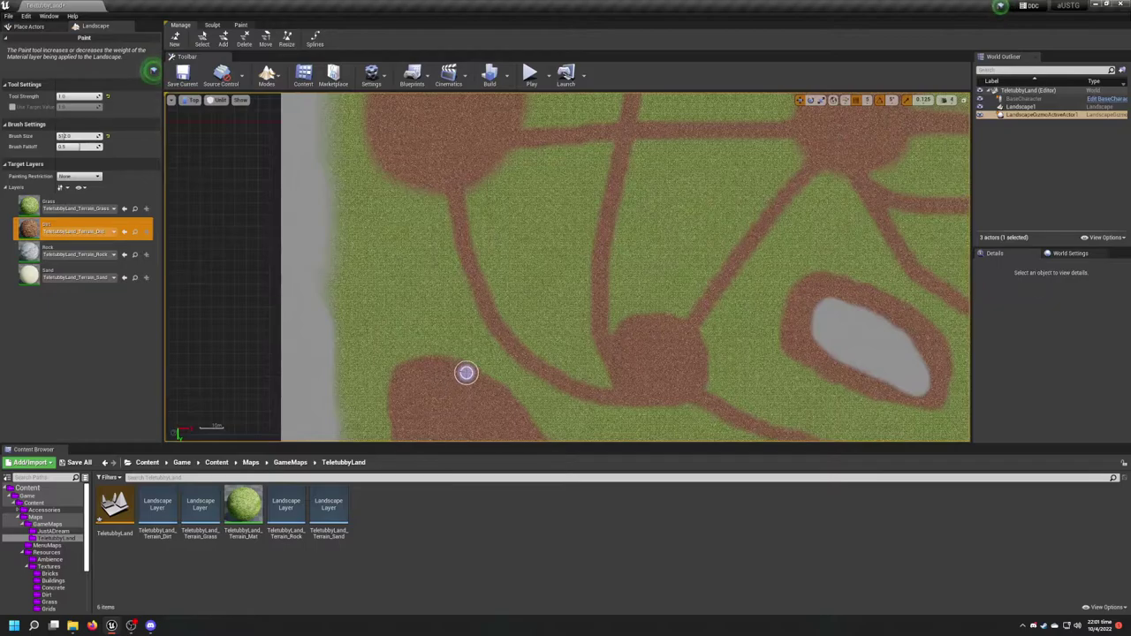
mouse_move(407, 381)
mouse_down()
mouse_move(398, 295)
mouse_move(438, 196)
mouse_up()
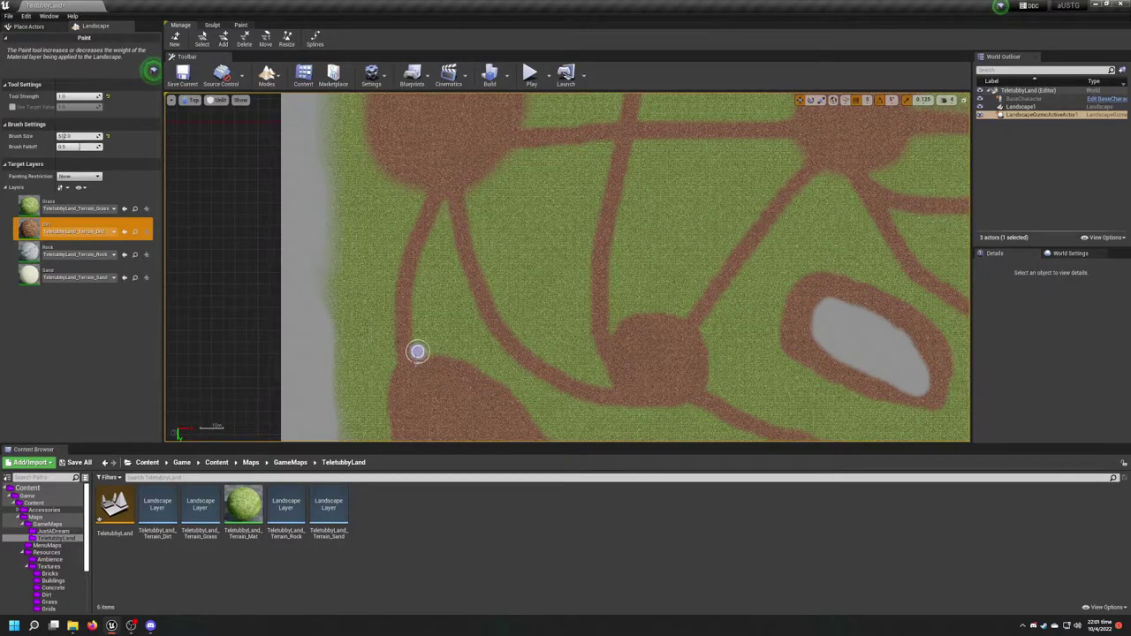
key(ctrl+z)
mouse_move(401, 402)
mouse_down()
mouse_move(396, 253)
mouse_move(414, 168)
mouse_up()
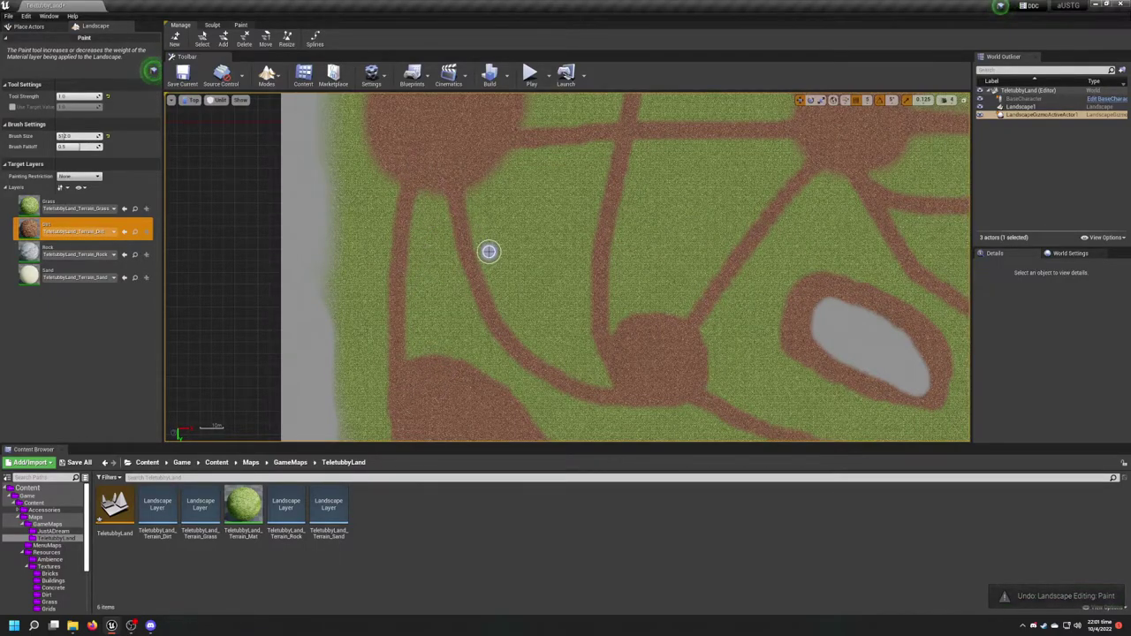
Try to paint a dirt path from the path junction in the southeast to the western side of the southeastern clearing.
scroll(512, 233, down, 3)
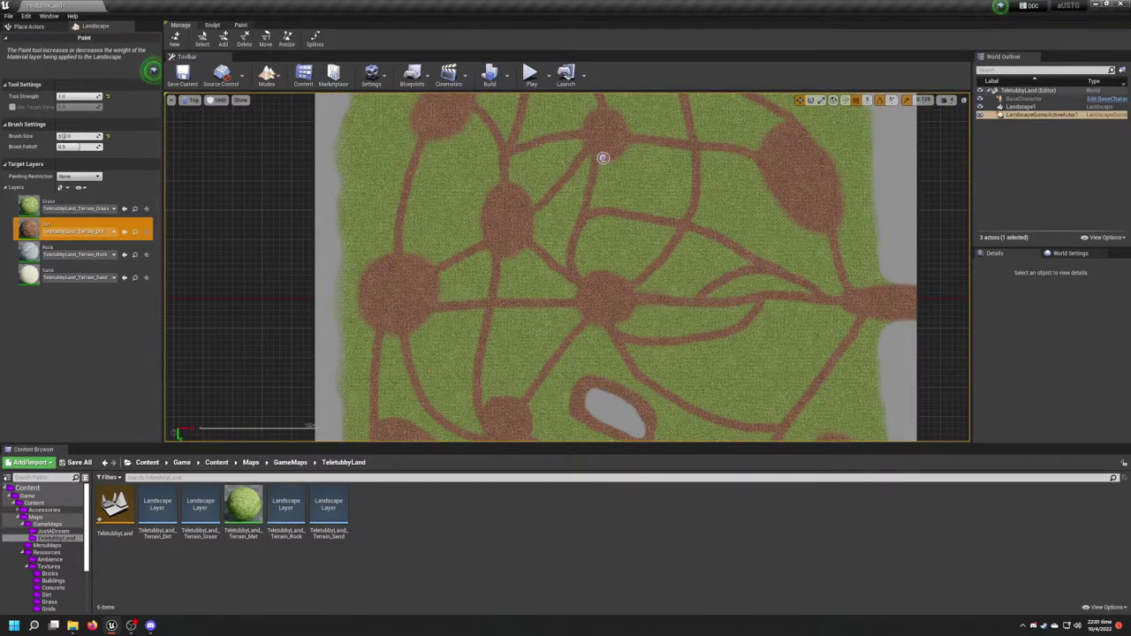
right_drag(640, 173, 566, 259)
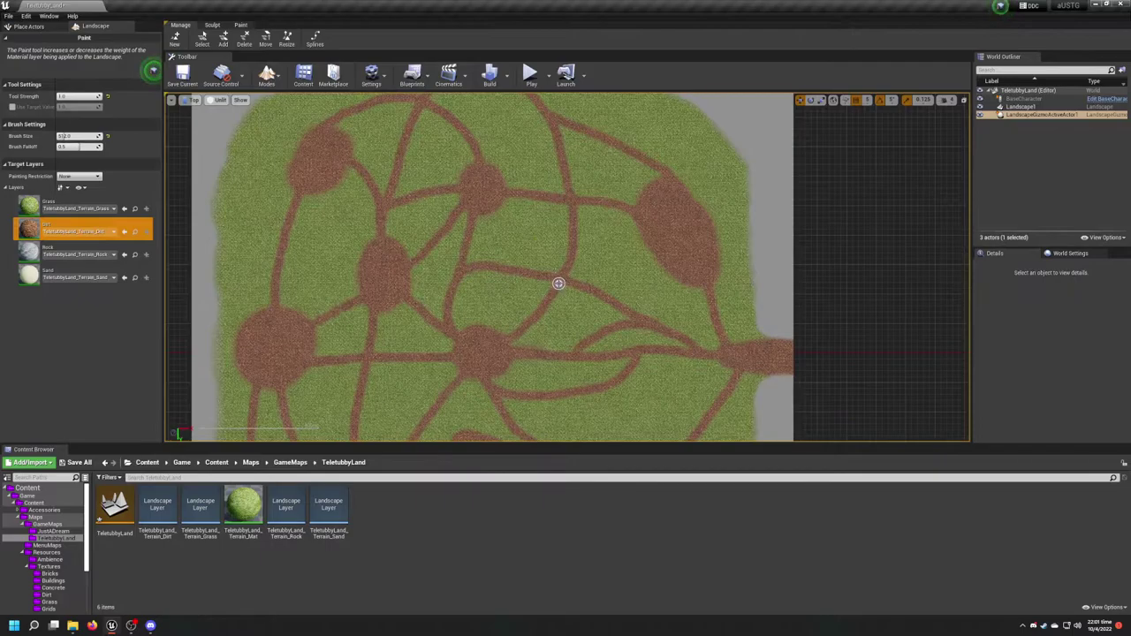
scroll(558, 281, down, 5)
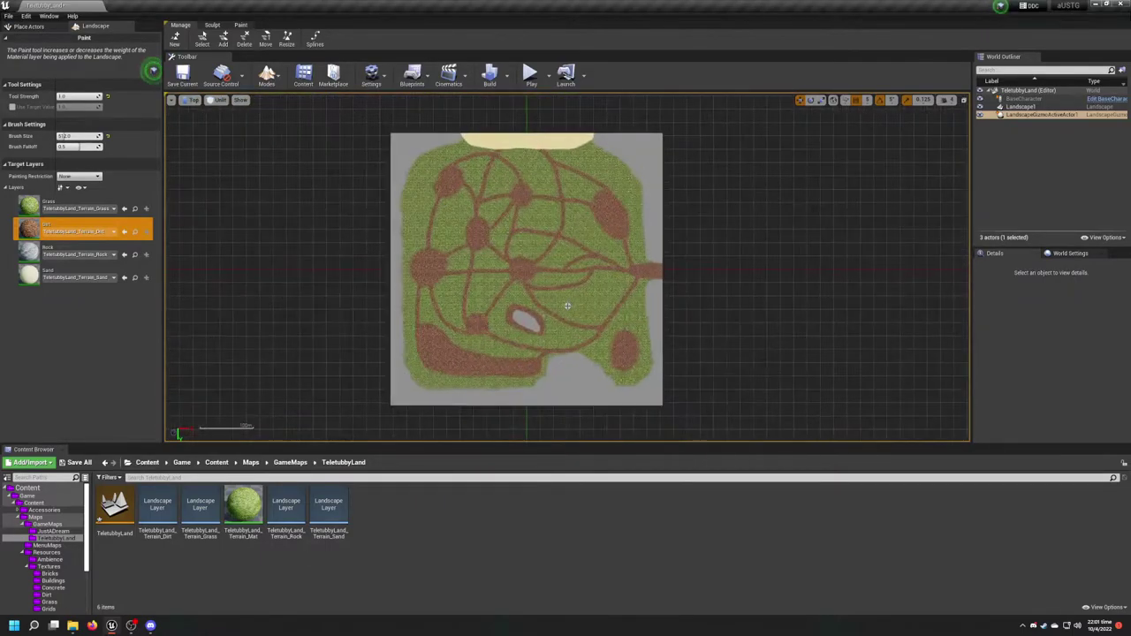
scroll(567, 306, up, 5)
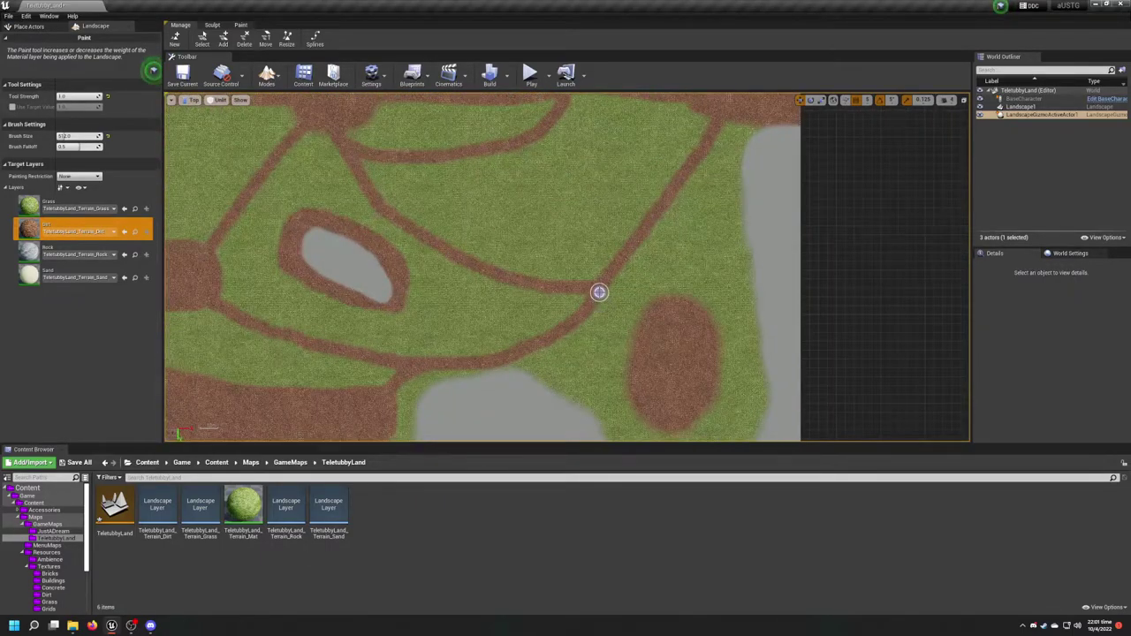
mouse_move(611, 271)
mouse_down()
mouse_move(599, 324)
mouse_move(645, 389)
mouse_up()
right_drag(689, 327, 683, 233)
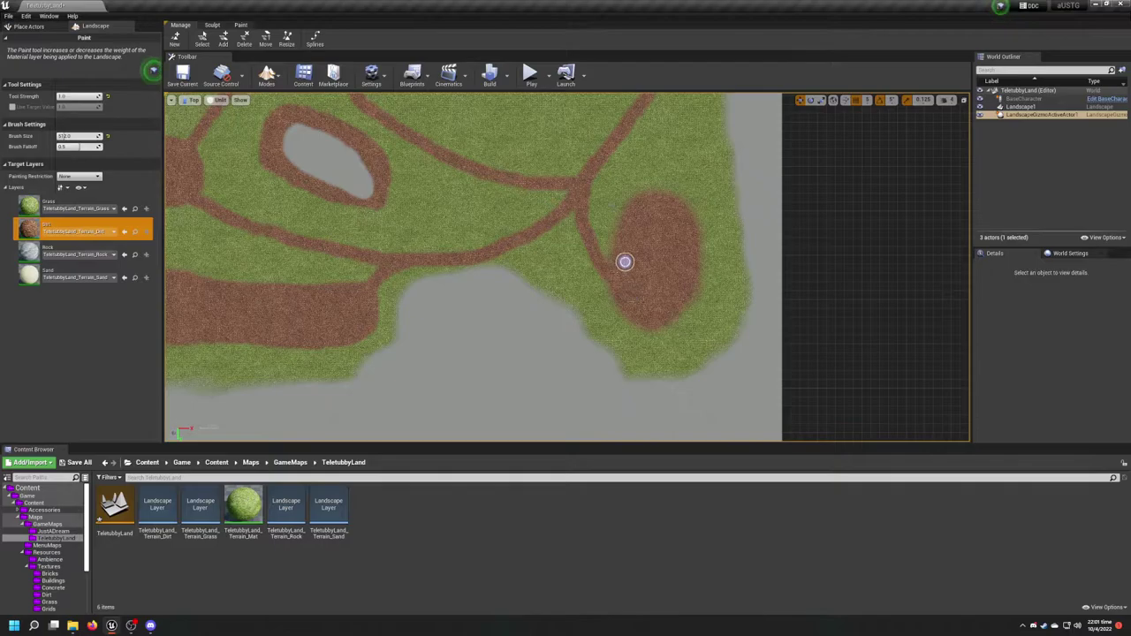
key(ctrl+z)
Paint a straight north-south dirt path from the eastern exit strip down to the eastern side of the southeastern clearing.
right_drag(624, 147, 667, 181)
mouse_move(691, 146)
mouse_down()
mouse_move(656, 360)
mouse_move(686, 279)
mouse_move(690, 146)
mouse_up()
key(ctrl+z)
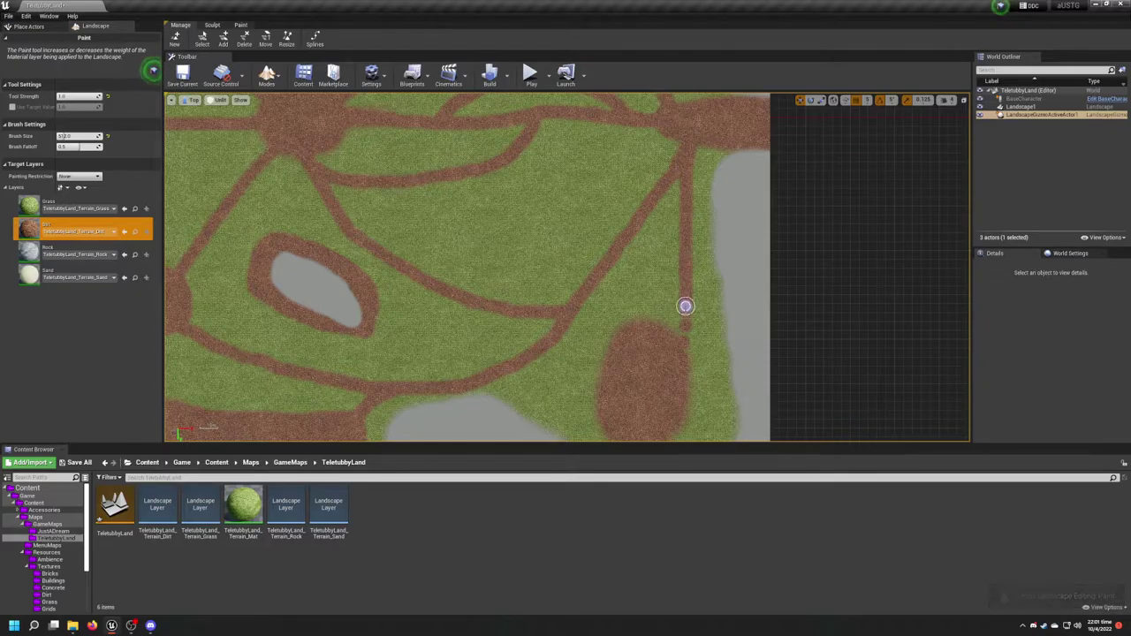
right_drag(677, 377, 680, 312)
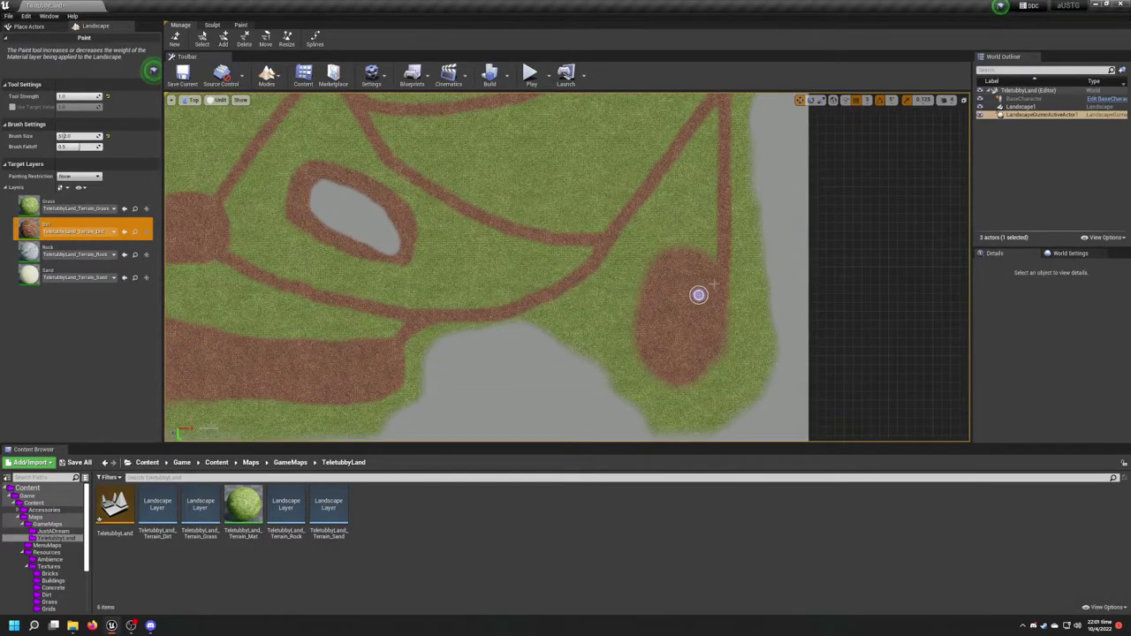
Connect the southeastern clearing to the southern path with a dirt path along the rock inlet, widening it toward the clearing.
drag(649, 345, 551, 307)
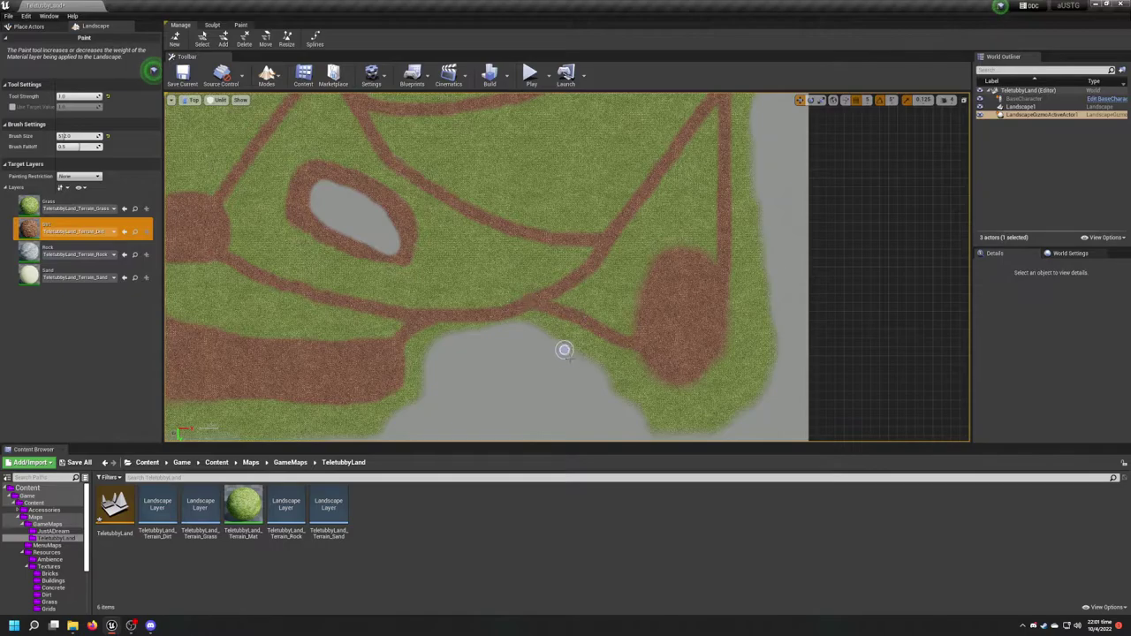
key(ctrl+z)
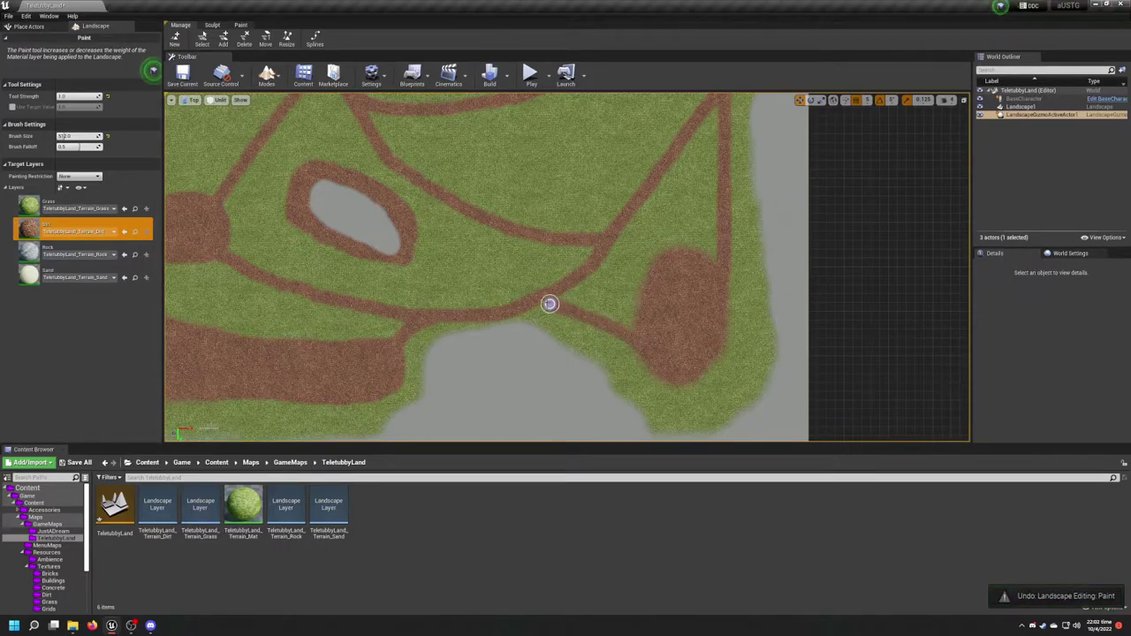
drag(548, 298, 649, 320)
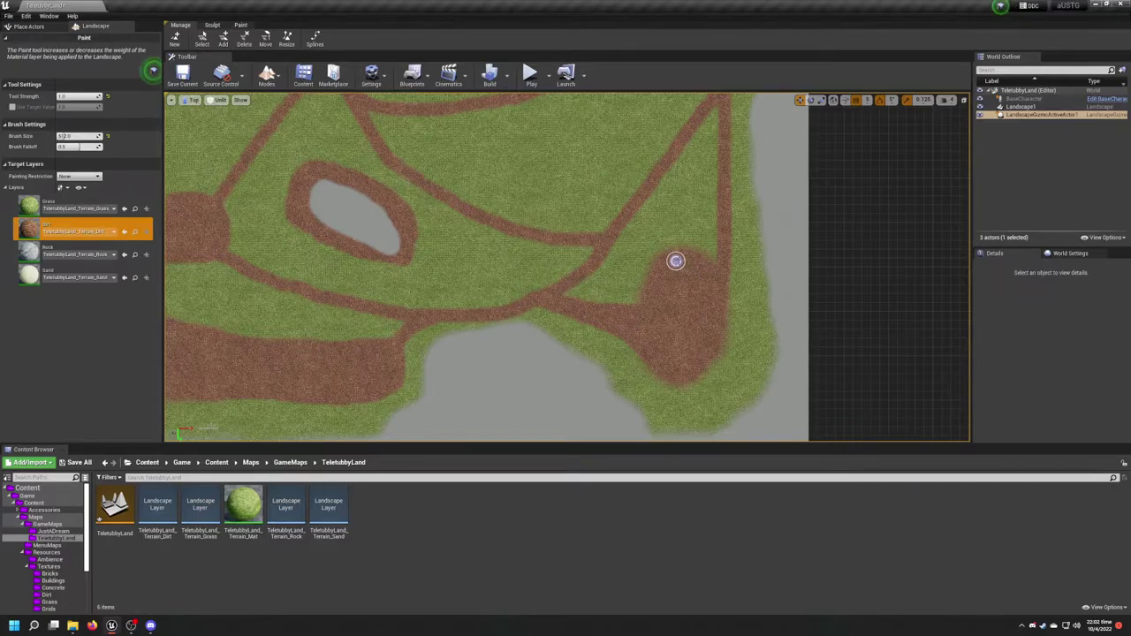
Blend the southeastern clearing's northern edge into the eastern path with dirt, undoing the stroke that does not fit.
right_drag(714, 117, 712, 216)
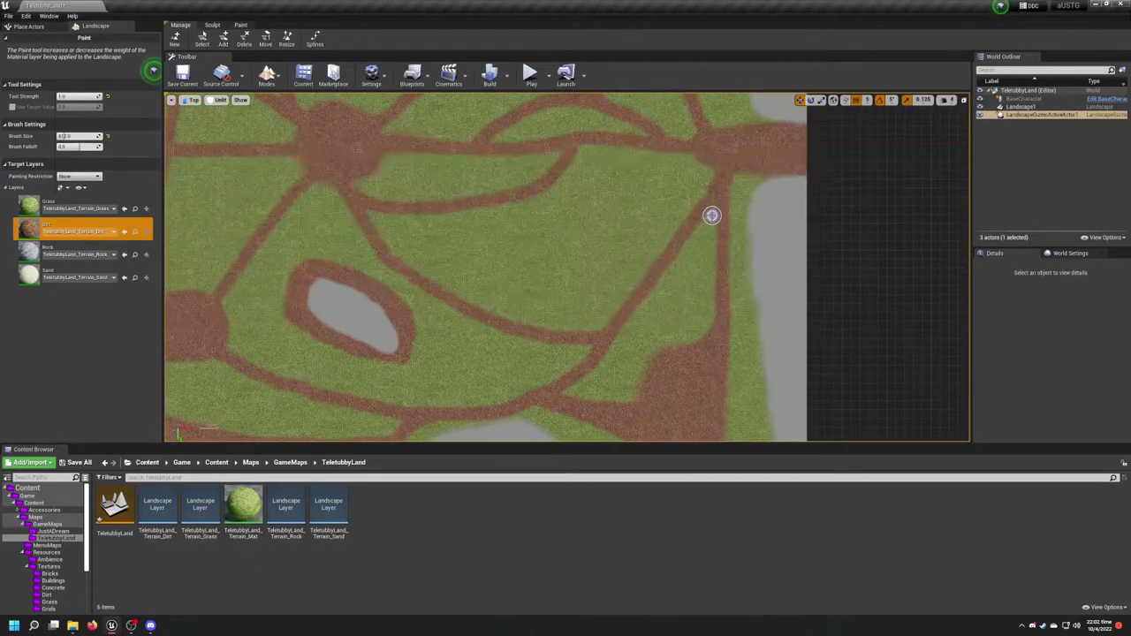
scroll(652, 359, up, 3)
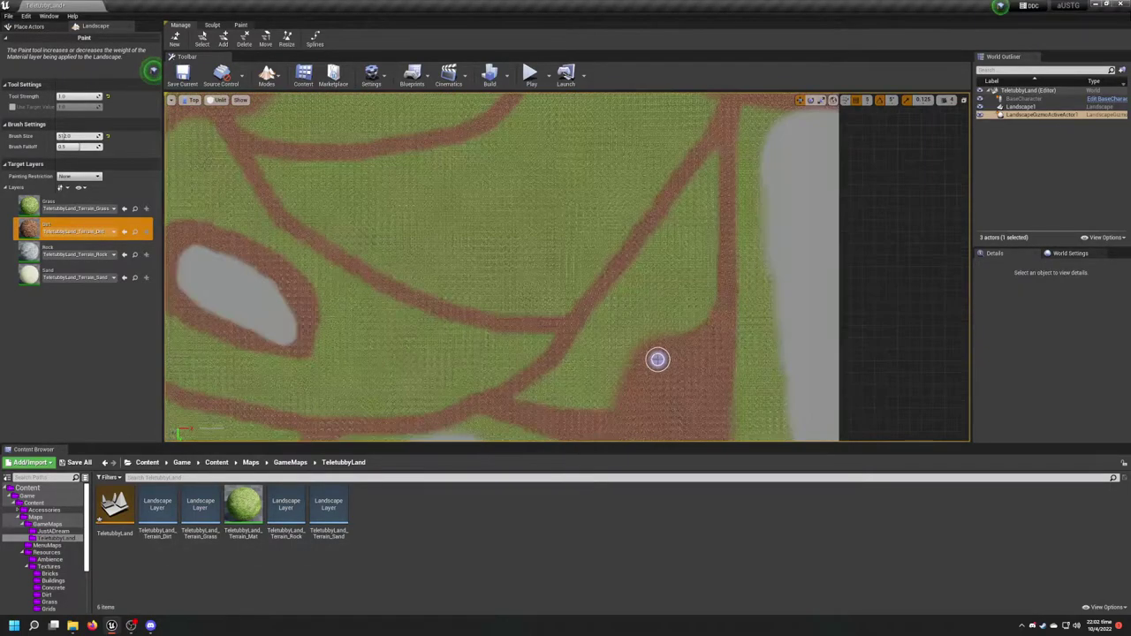
key(ctrl+z)
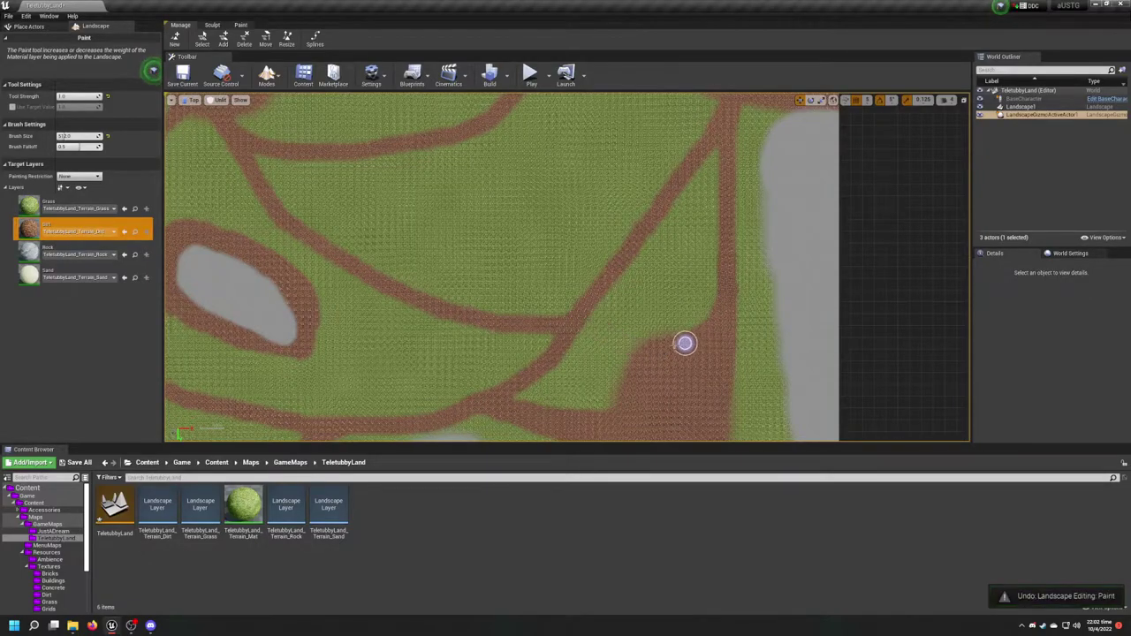
Check the whole painted layout, leave Landscape mode for Select mode, and clear the actor selection.
scroll(558, 324, down, 3)
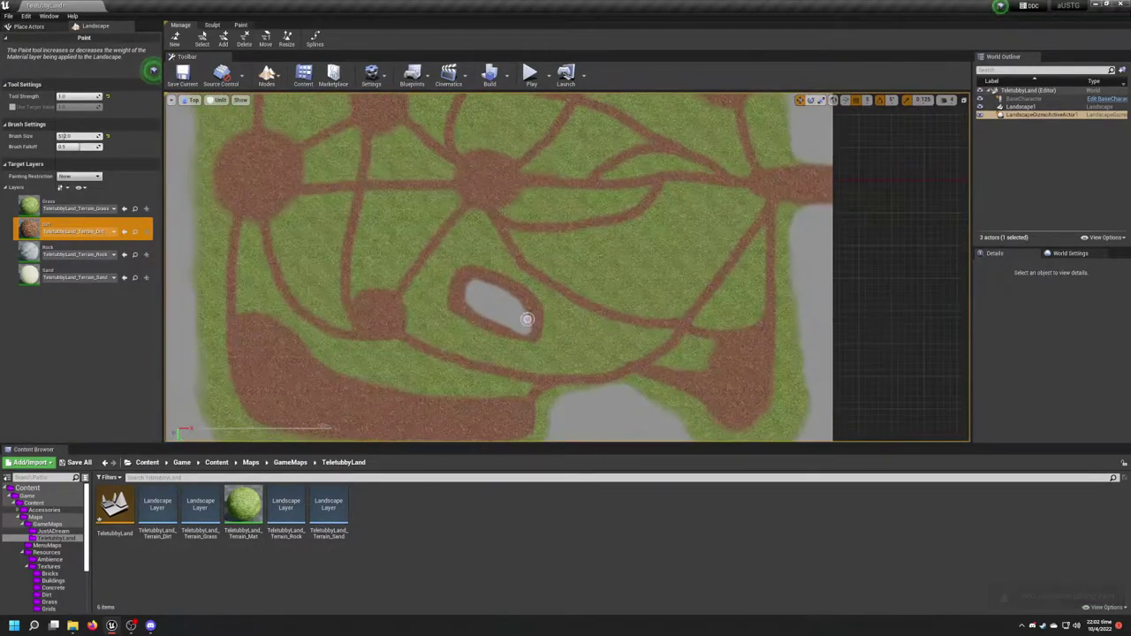
scroll(489, 300, down, 2)
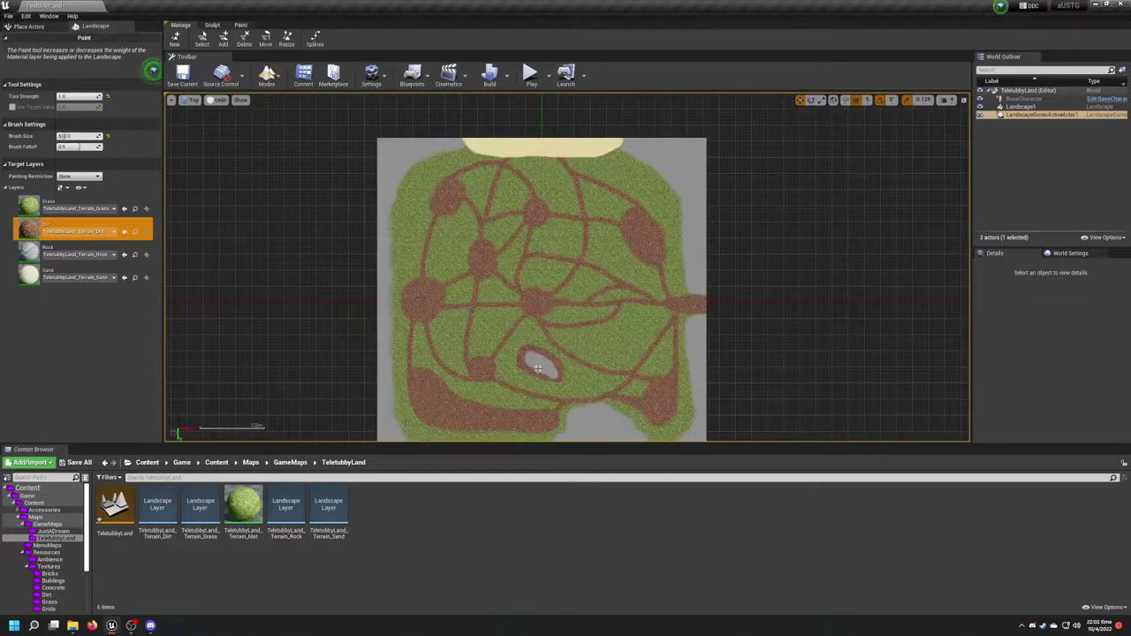
scroll(537, 369, up, 3)
right_drag(537, 368, 534, 321)
scroll(534, 321, down, 3)
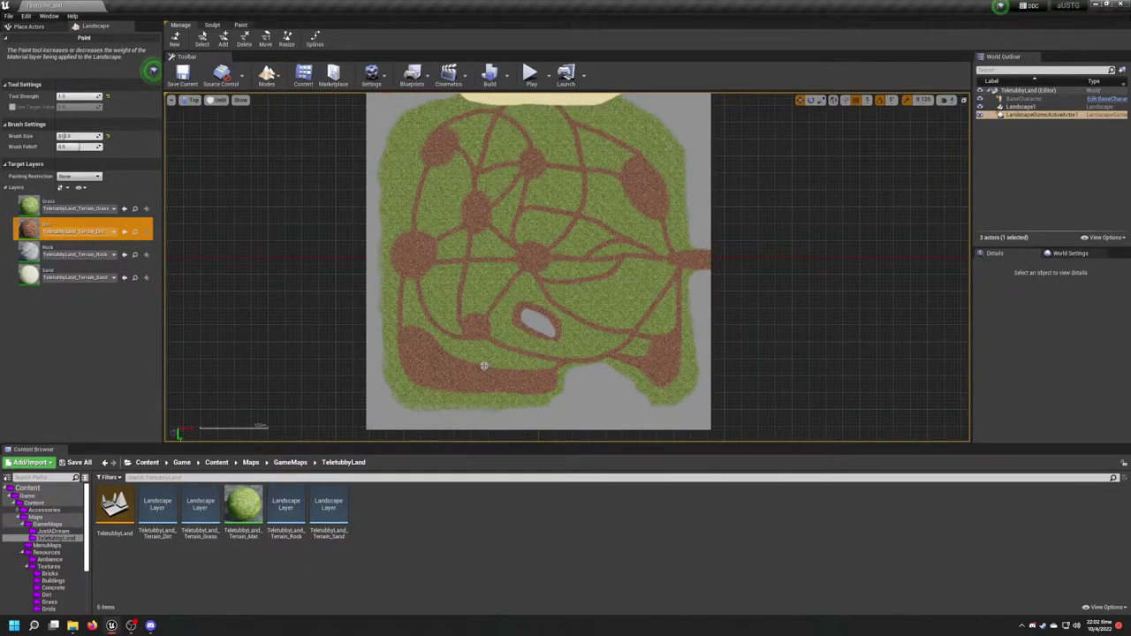
key(shift+1)
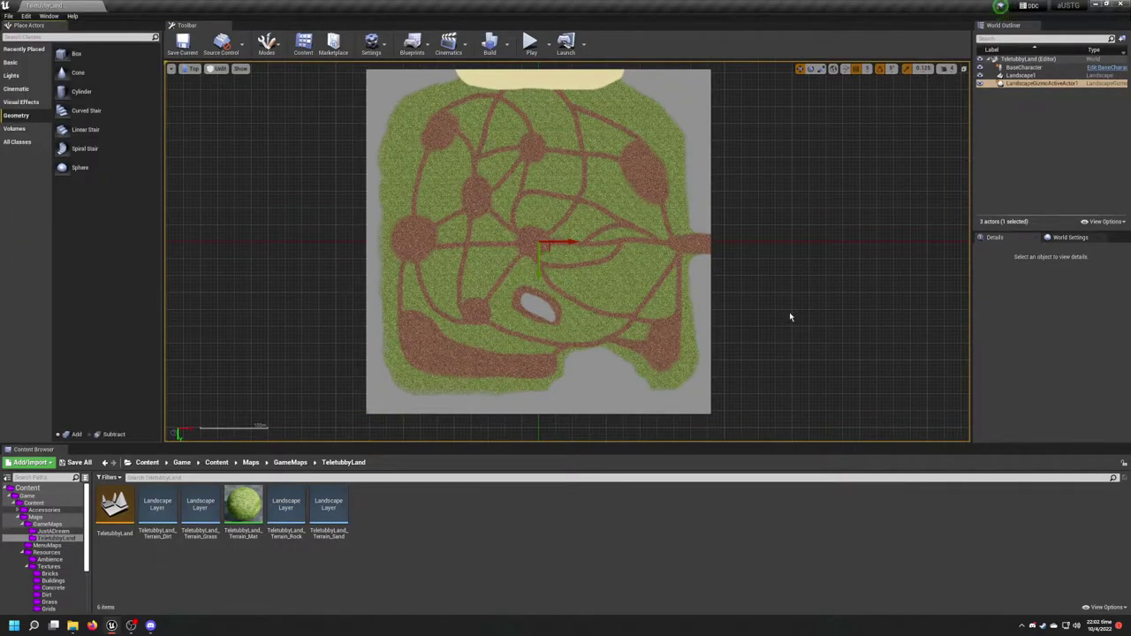
click(1027, 174)
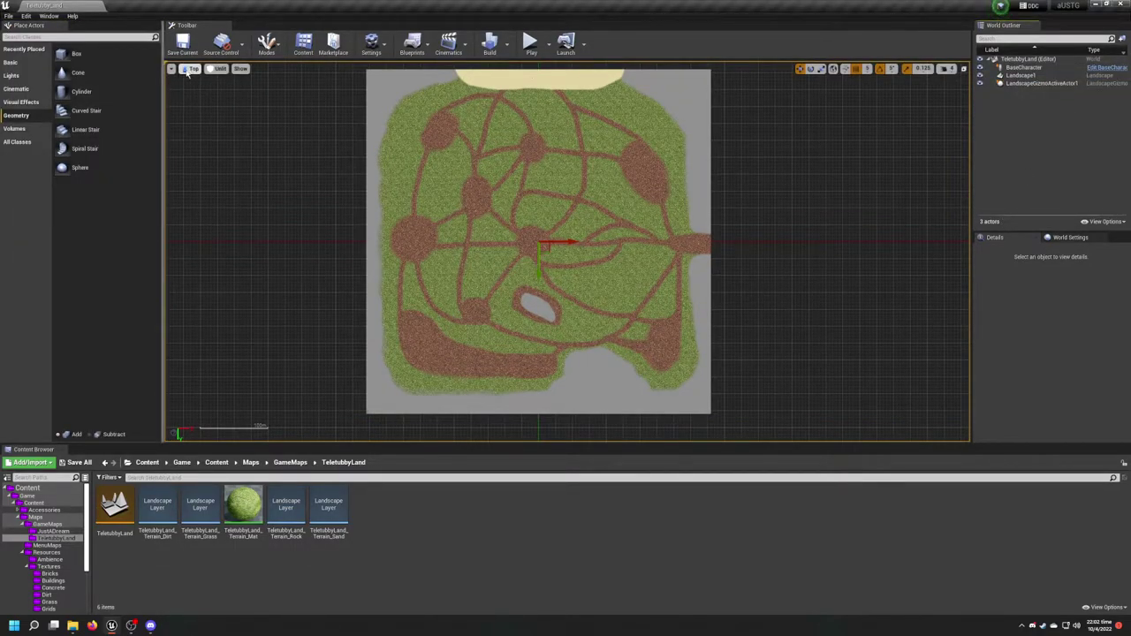
Switch the viewport to Perspective and inspect the painted landscape from above its sand-strip side.
key(alt+g)
key(w)
mouse_move(566, 265)
right_down()
mouse_move(570, 247)
mouse_move(641, 190)
mouse_move(592, 194)
mouse_move(601, 256)
mouse_move(588, 261)
right_up()
key(w)
key(s)
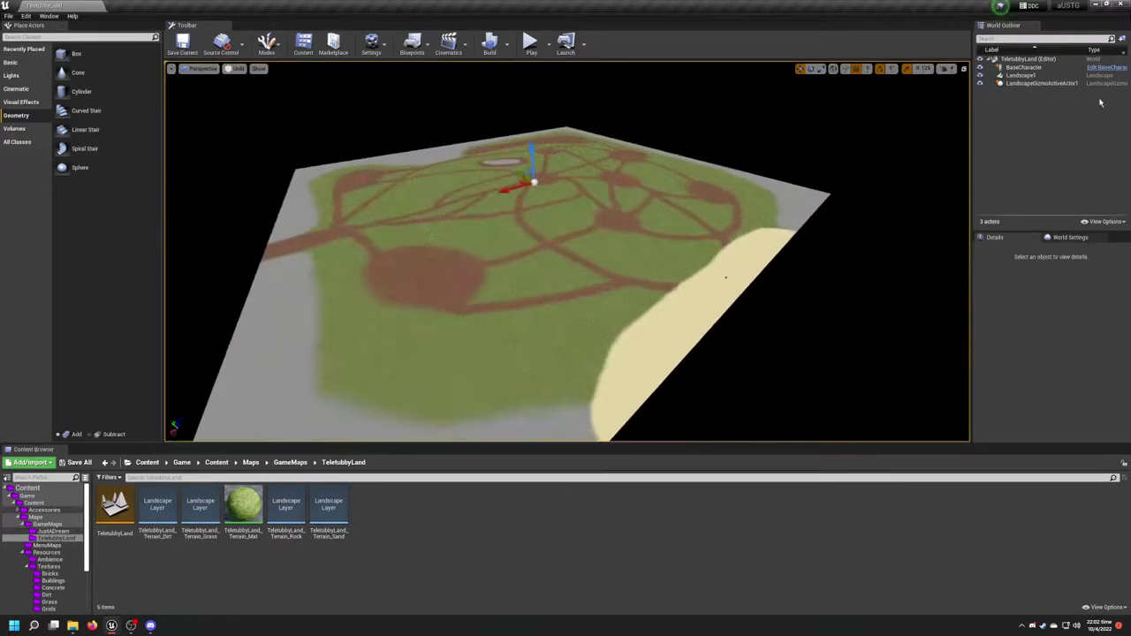
Delete the BaseCharacter actor from the level and start saving all modified content.
click(1055, 67)
key(Delete)
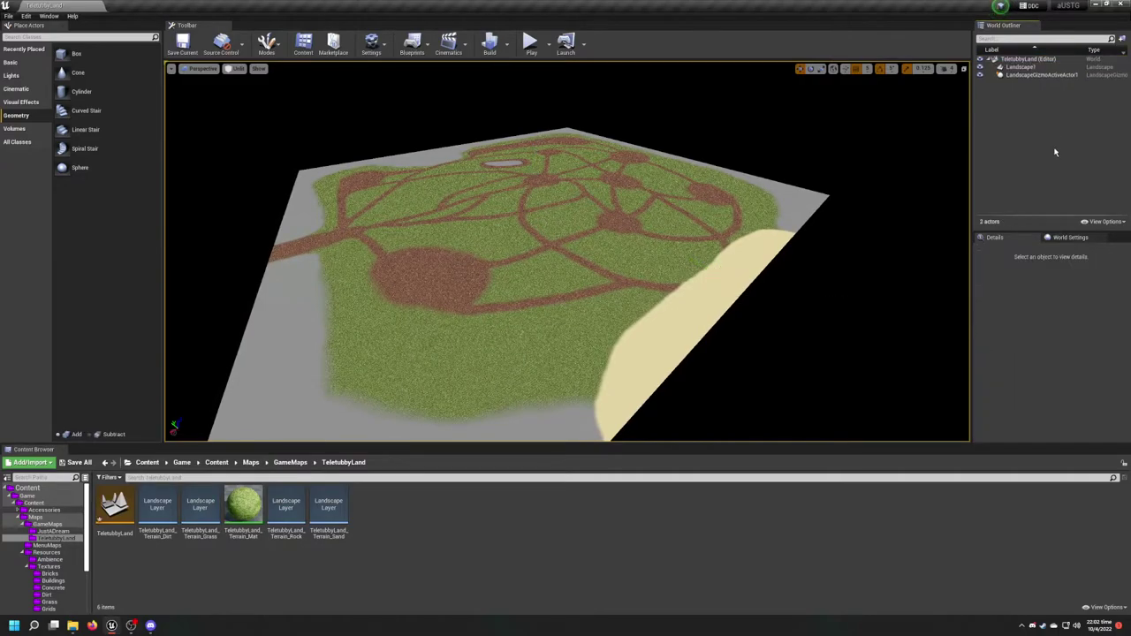
click(64, 462)
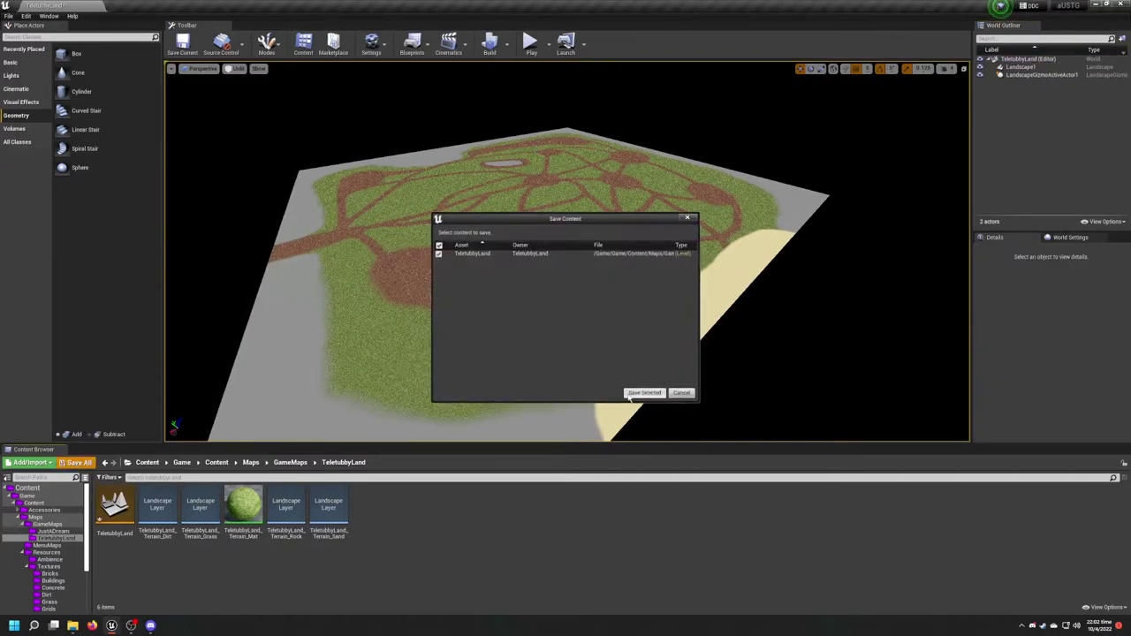